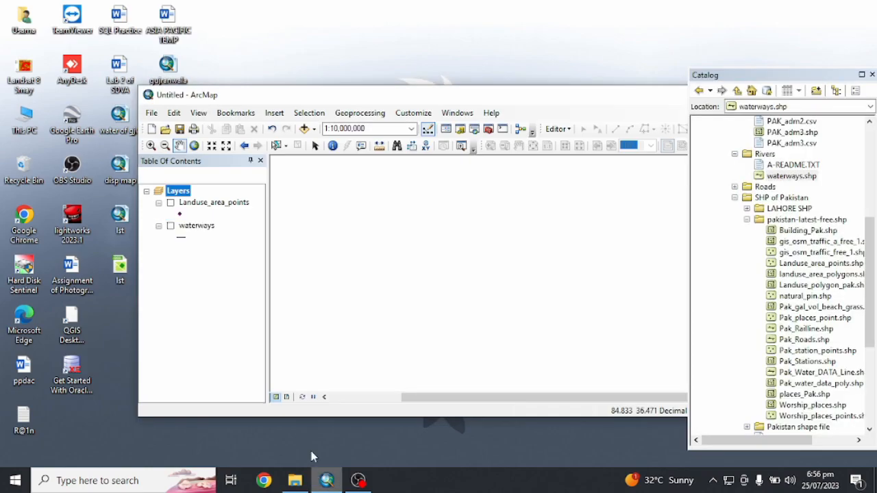
Step: Select the large eastern province in the PAK_adm1 layer and create a new layer from the selected feature
{"action": "double_click", "coordinate": [433, 94]}
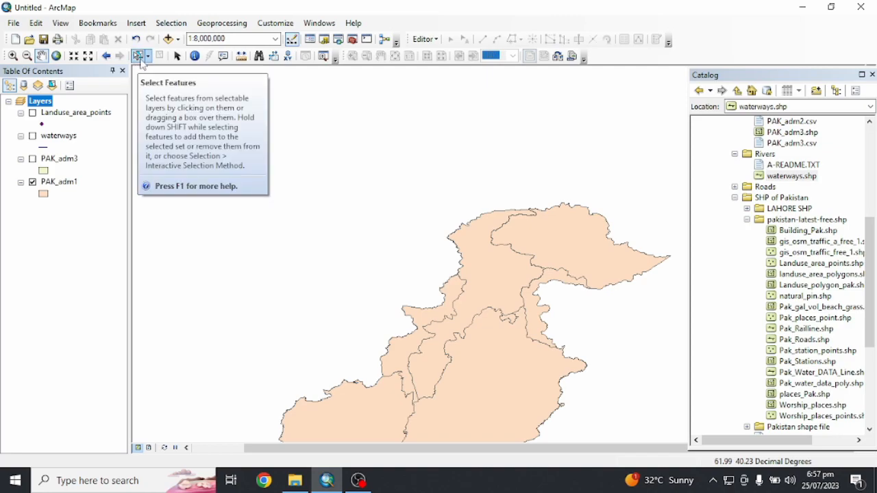
{"action": "left_click_drag", "start_coordinate": [506, 372], "coordinate": [493, 286]}
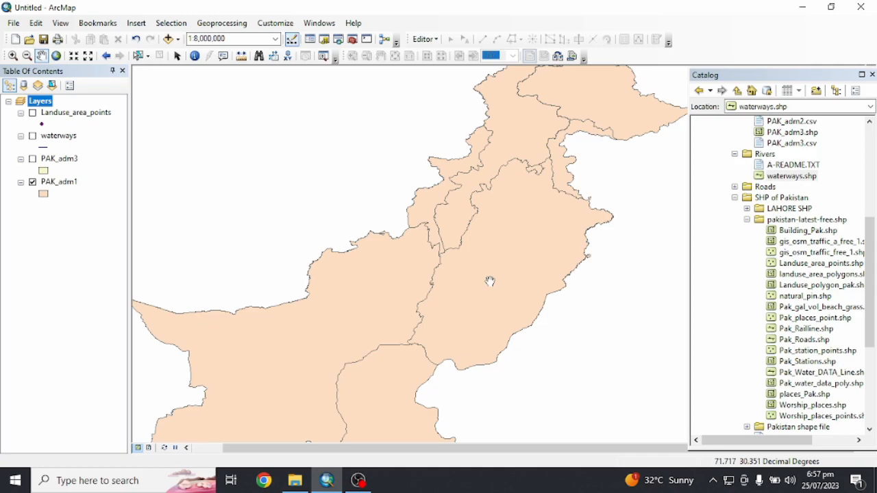
{"action": "left_click", "coordinate": [139, 56]}
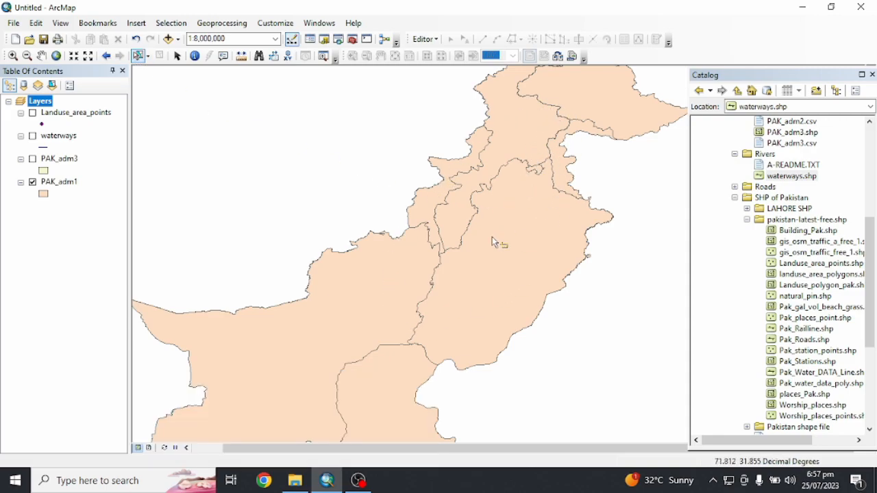
{"action": "left_click", "coordinate": [480, 305]}
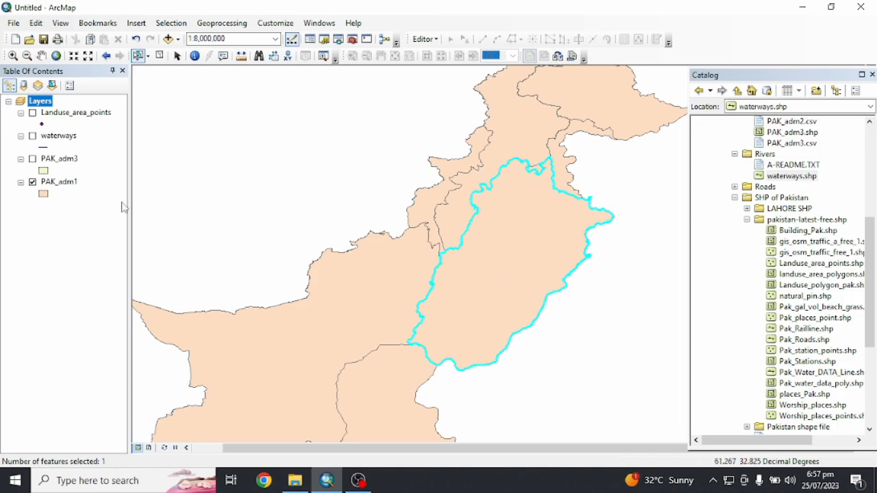
{"action": "right_click", "coordinate": [46, 183]}
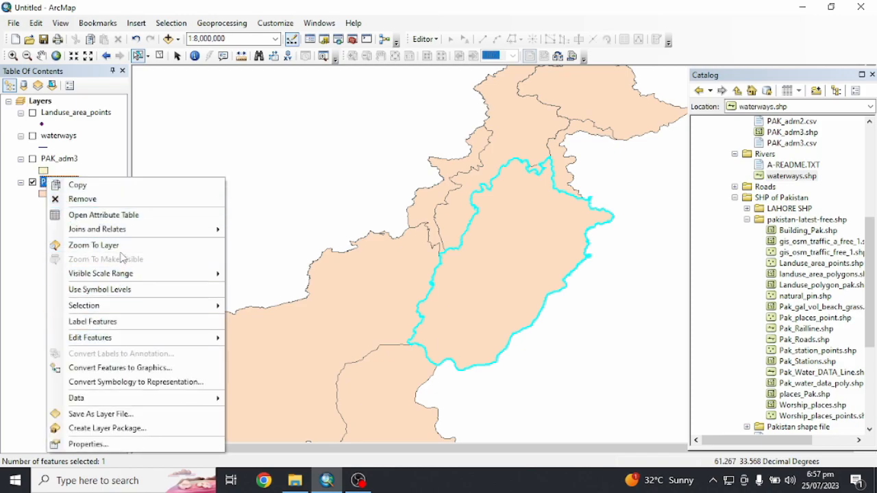
{"action": "mouse_move", "coordinate": [109, 305]}
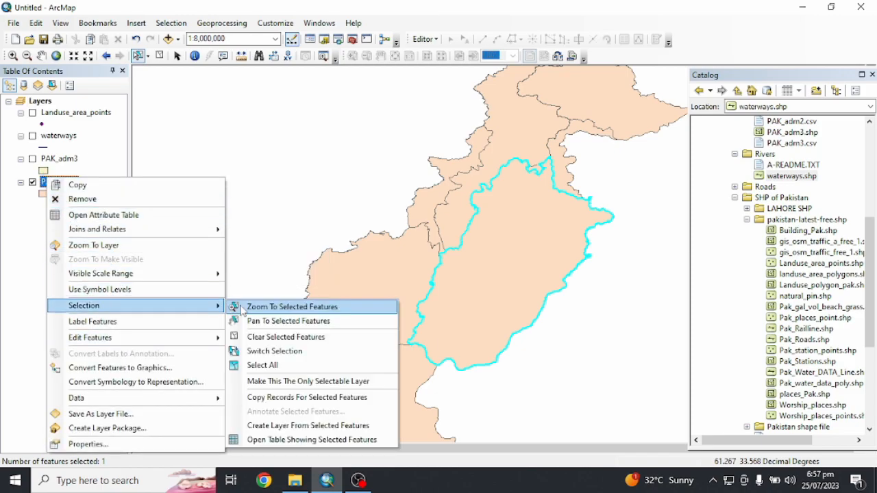
{"action": "left_click", "coordinate": [285, 424]}
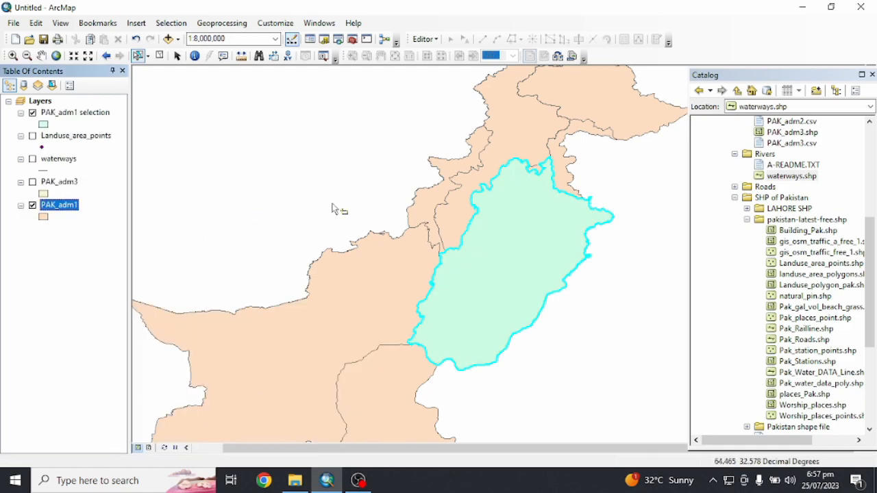
Step: Hide the PAK_adm1 layer so that only the PAK_adm1 selection layer is displayed
{"action": "left_click", "coordinate": [32, 205]}
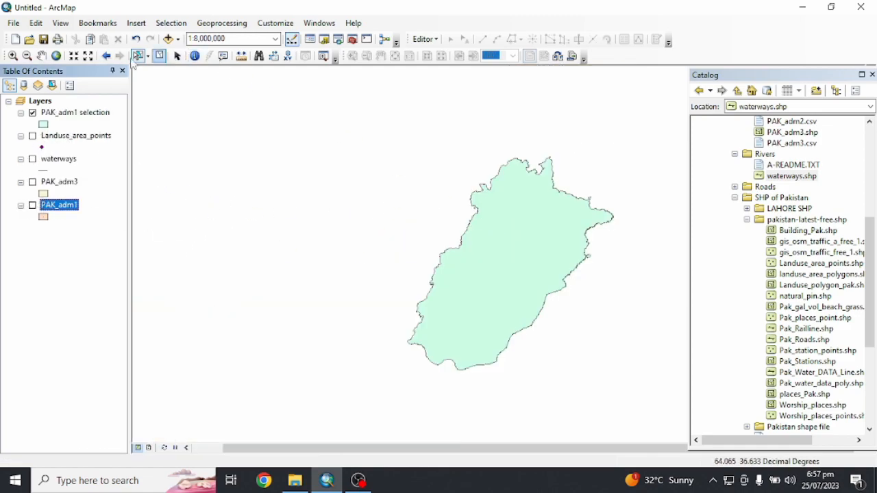
{"action": "left_click", "coordinate": [41, 55]}
{"action": "left_click_drag", "start_coordinate": [534, 248], "coordinate": [454, 226]}
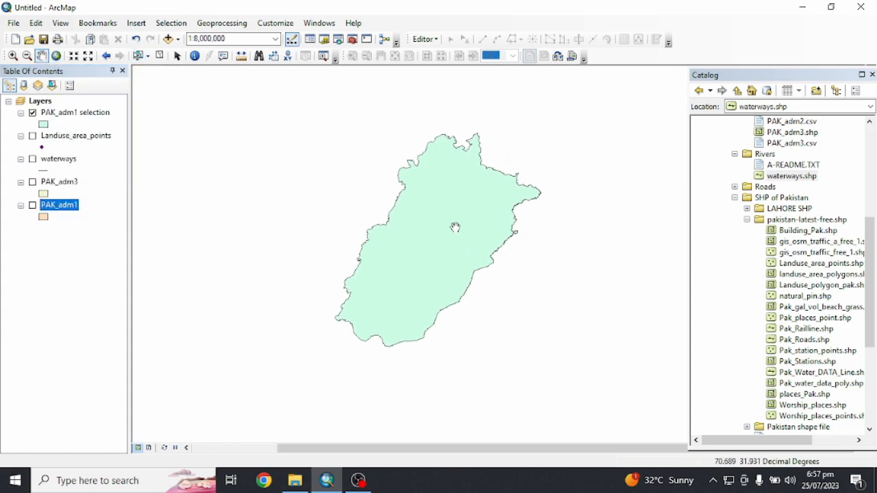
Step: Look at the data export options of the PAK_adm1 selection layer
{"action": "right_click", "coordinate": [76, 112]}
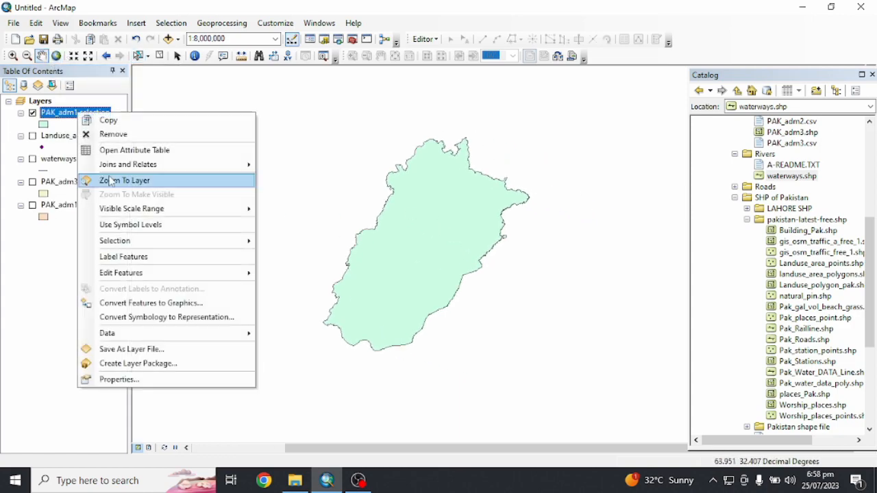
{"action": "mouse_move", "coordinate": [168, 335]}
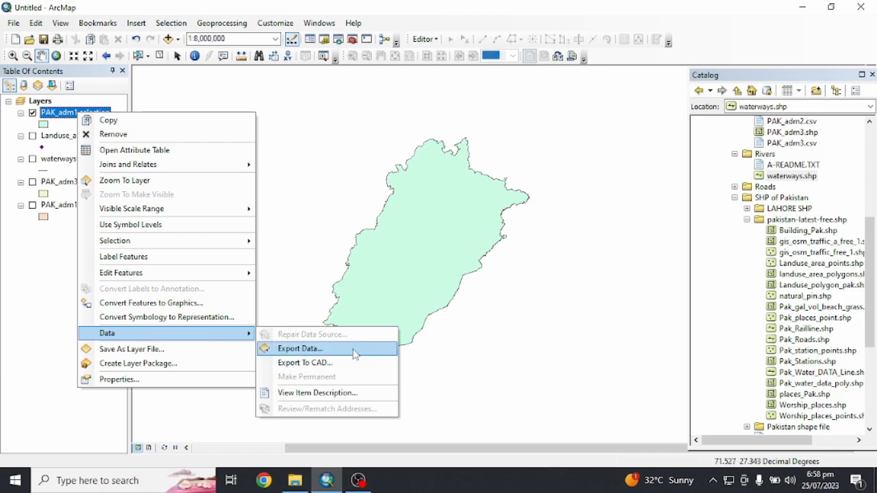
{"action": "left_click_drag", "start_coordinate": [447, 218], "coordinate": [461, 214]}
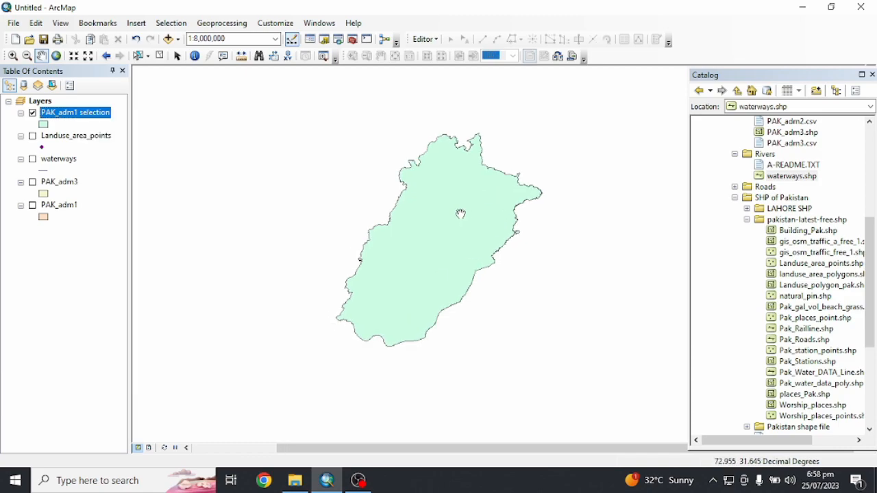
Step: Display the PAK_adm1 layer instead of the PAK_adm1 selection layer and clear the selected features
{"action": "left_click", "coordinate": [59, 205]}
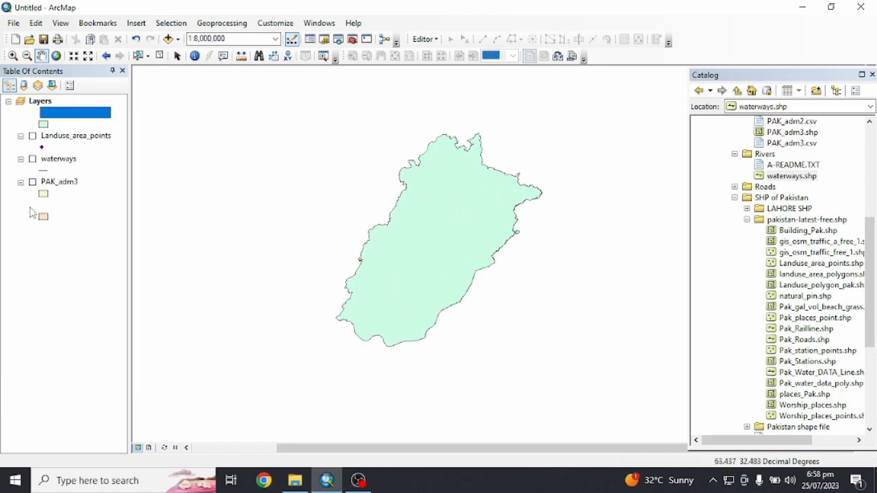
{"action": "left_click", "coordinate": [32, 205]}
{"action": "left_click", "coordinate": [33, 112]}
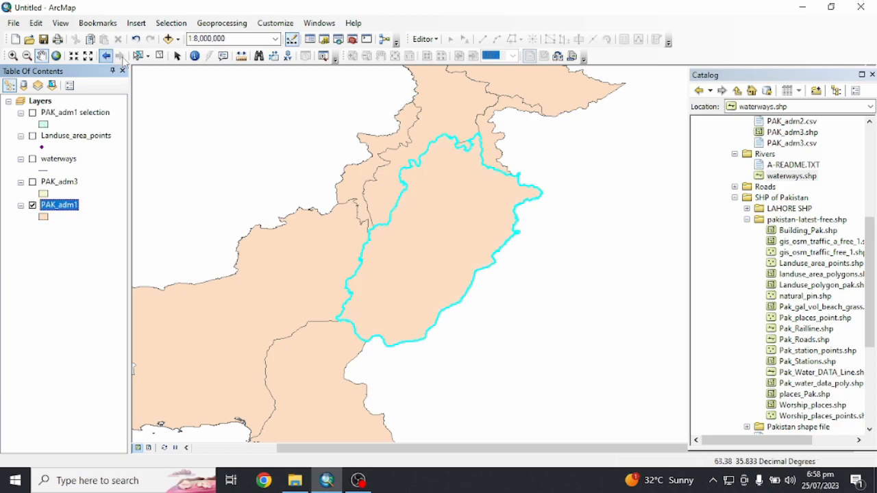
{"action": "left_click", "coordinate": [159, 55]}
Step: Select the western, eastern and southern large provinces of the PAK_adm1 layer together
{"action": "left_click_drag", "start_coordinate": [354, 245], "coordinate": [418, 249]}
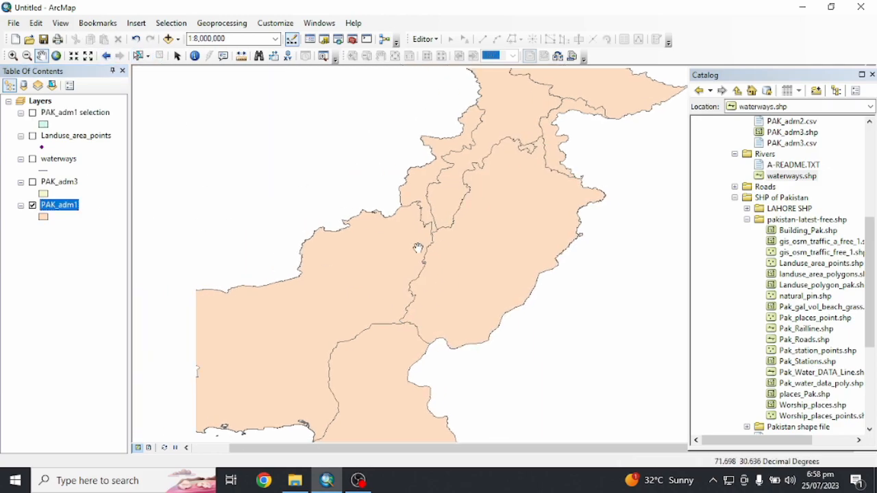
{"action": "left_click_drag", "start_coordinate": [304, 298], "coordinate": [425, 265]}
{"action": "scroll", "coordinate": [425, 266], "scroll_direction": "up", "scroll_amount": 1}
{"action": "scroll", "coordinate": [425, 266], "scroll_direction": "up", "scroll_amount": 1}
{"action": "left_click_drag", "start_coordinate": [573, 280], "coordinate": [487, 264]}
{"action": "scroll", "coordinate": [481, 286], "scroll_direction": "down", "scroll_amount": 2}
{"action": "scroll", "coordinate": [488, 332], "scroll_direction": "down", "scroll_amount": 1}
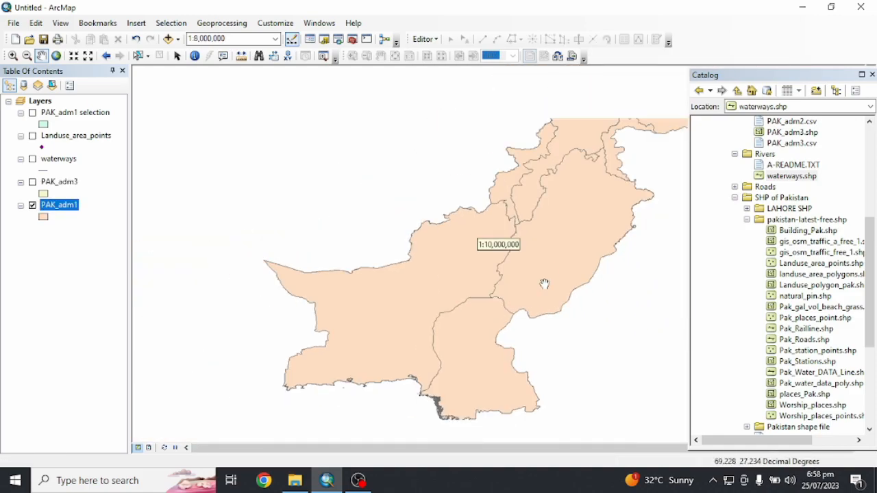
{"action": "left_click", "coordinate": [138, 56]}
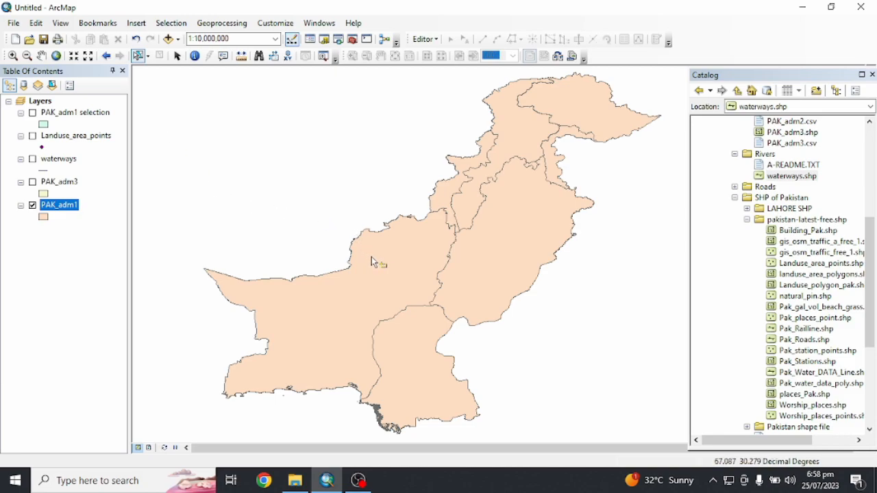
{"action": "left_click", "coordinate": [384, 274]}
{"action": "left_click", "coordinate": [506, 267], "text": "shift"}
{"action": "left_click", "coordinate": [419, 360], "text": "shift"}
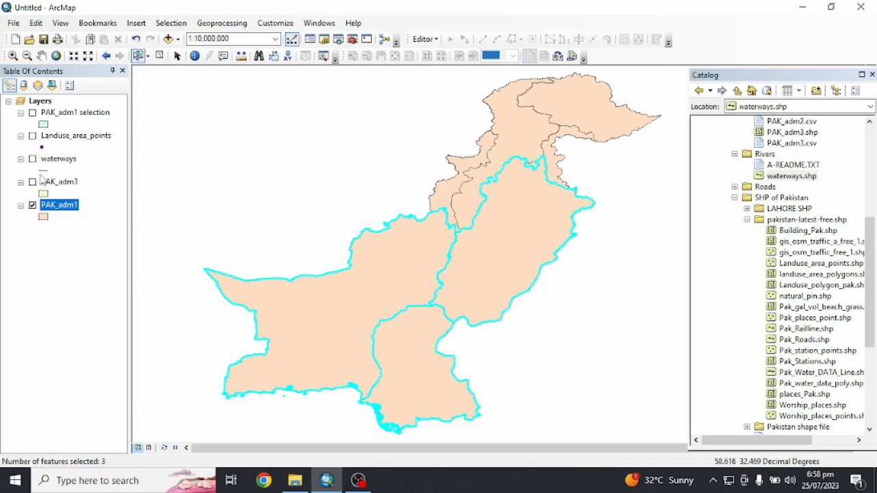
Step: Clear the selection of the three provinces
{"action": "right_click", "coordinate": [50, 204]}
{"action": "left_click", "coordinate": [36, 255]}
{"action": "left_click", "coordinate": [36, 255]}
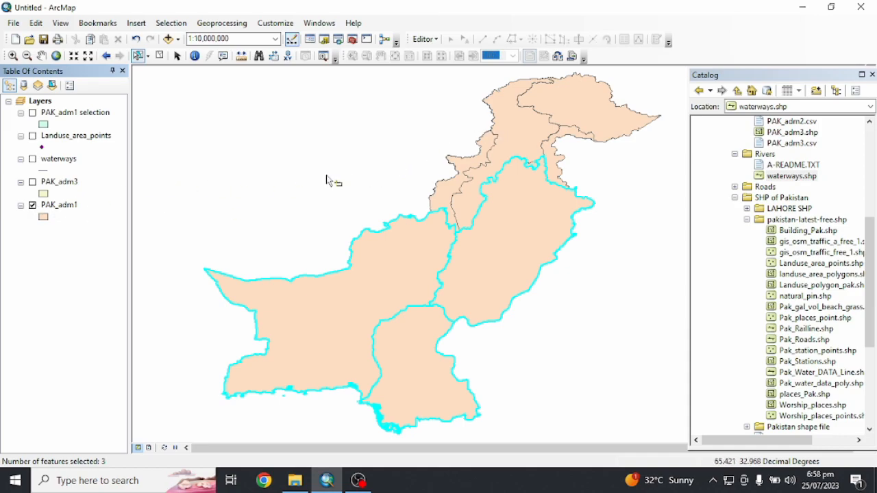
{"action": "left_click", "coordinate": [159, 55]}
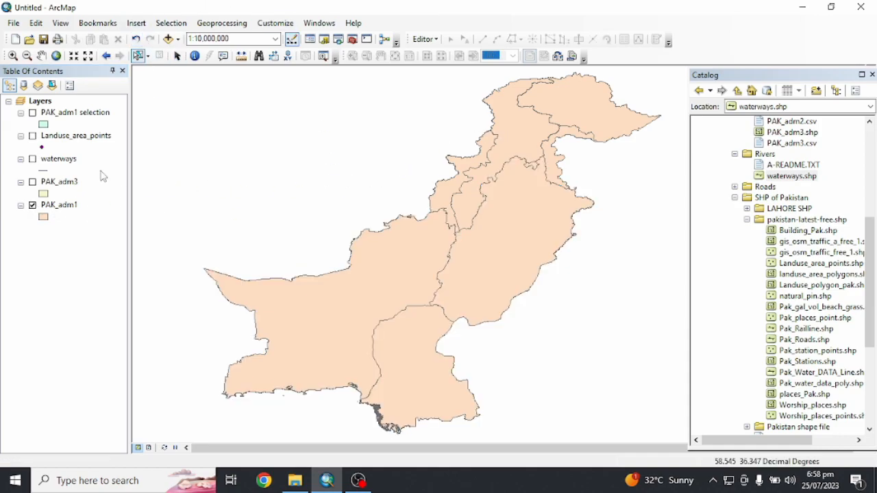
Step: Display the waterways layer instead of PAK_adm1 and select the lower of the two short isolated lines west of the main rivers
{"action": "left_click", "coordinate": [32, 205]}
{"action": "left_click", "coordinate": [32, 160]}
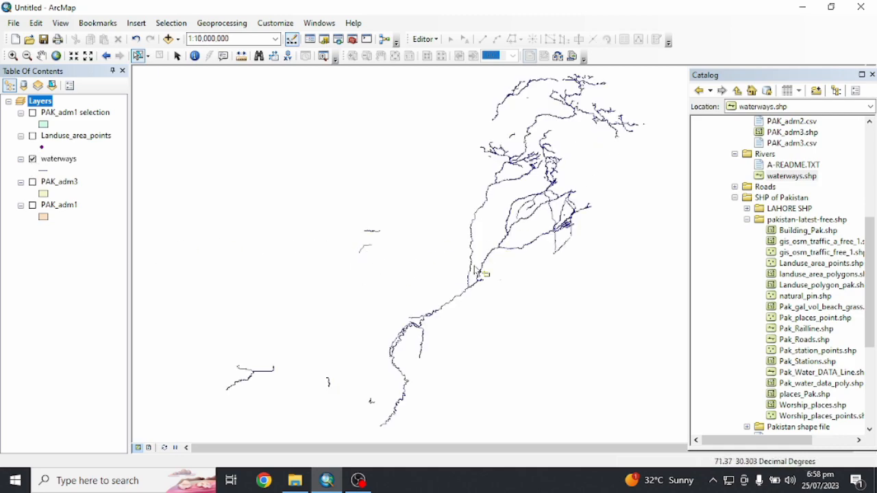
{"action": "left_click", "coordinate": [363, 247]}
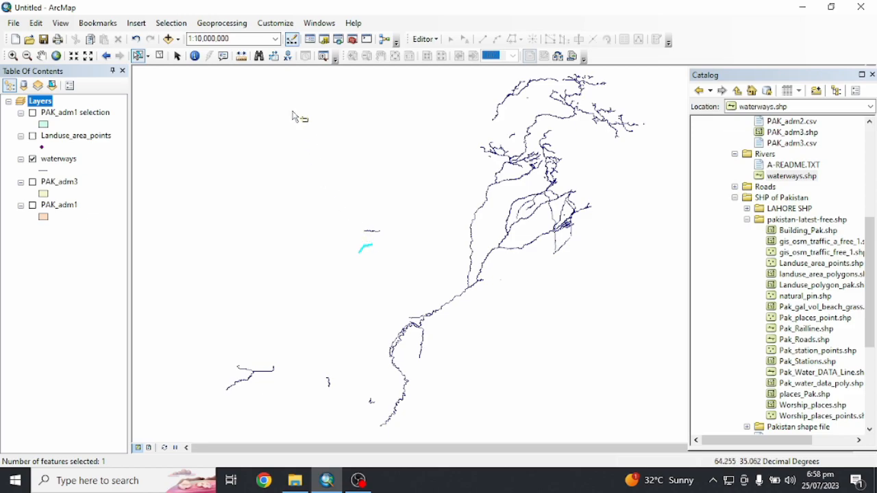
Step: Identify the selected short waterway to examine its attributes, and close the results
{"action": "left_click", "coordinate": [195, 56]}
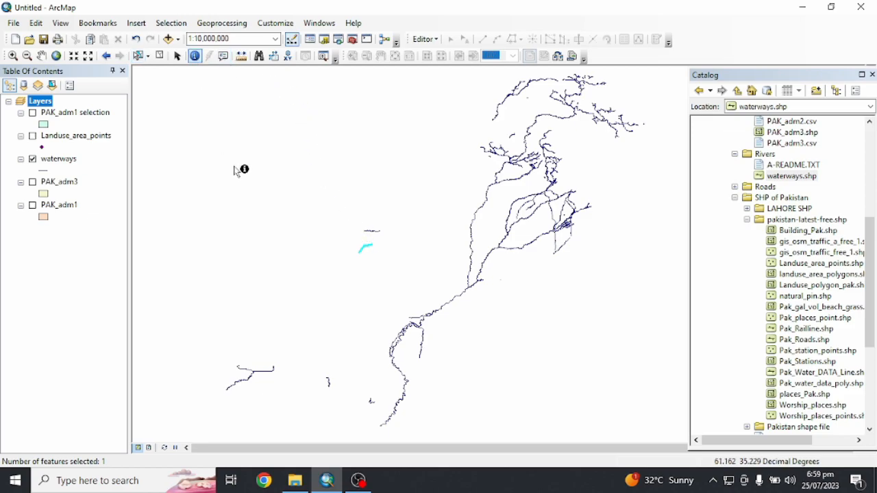
{"action": "left_click", "coordinate": [366, 245]}
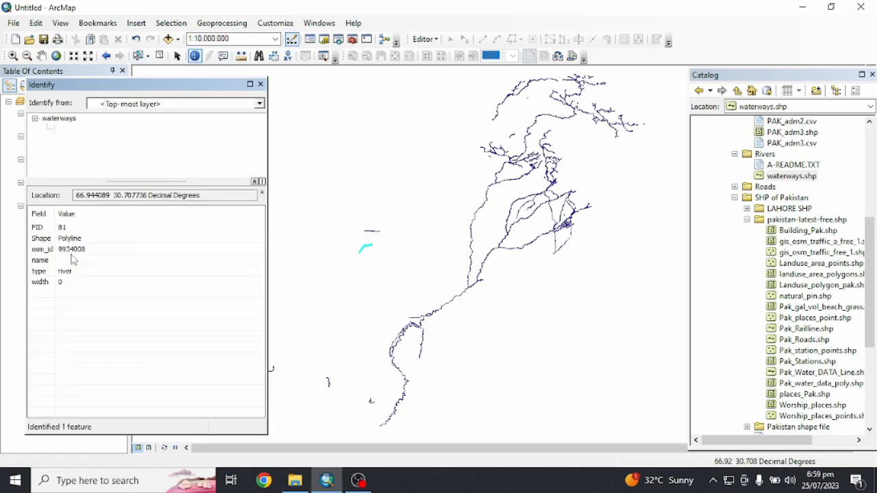
{"action": "left_click", "coordinate": [260, 83]}
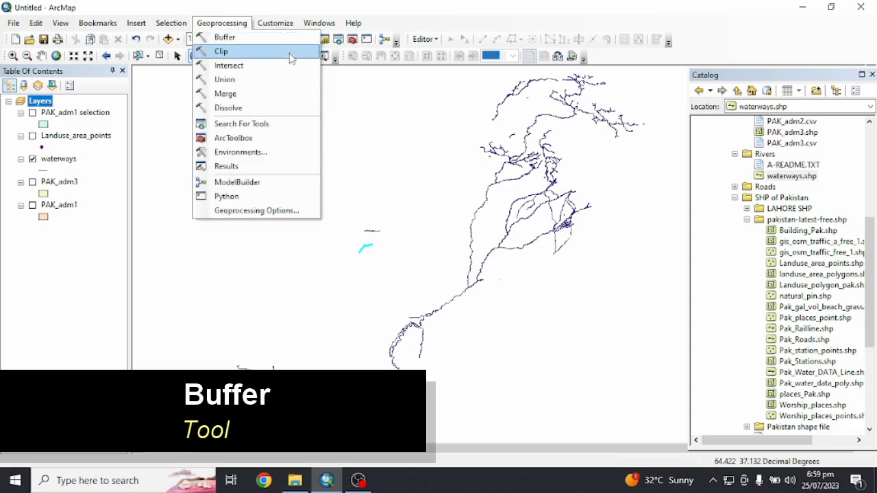
Step: Start the Buffer tool with the waterways layer as input features and waterways_Buffer as output feature class
{"action": "left_click", "coordinate": [286, 39]}
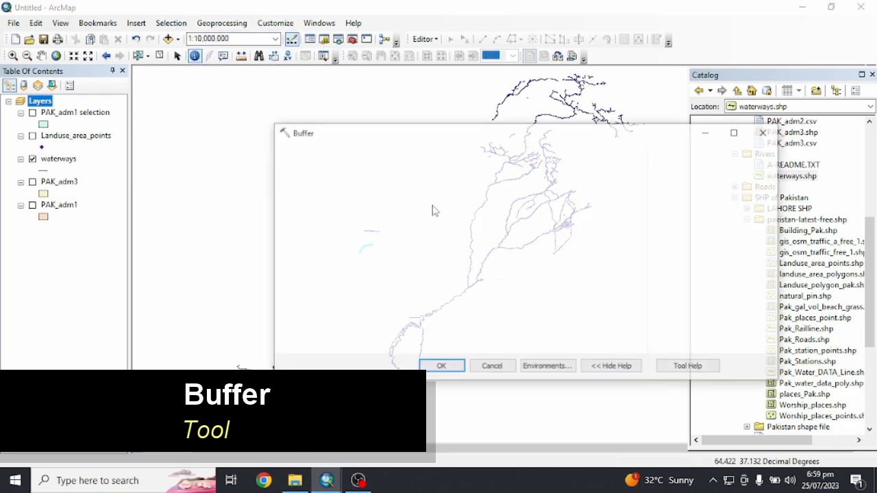
{"action": "double_click", "coordinate": [452, 137]}
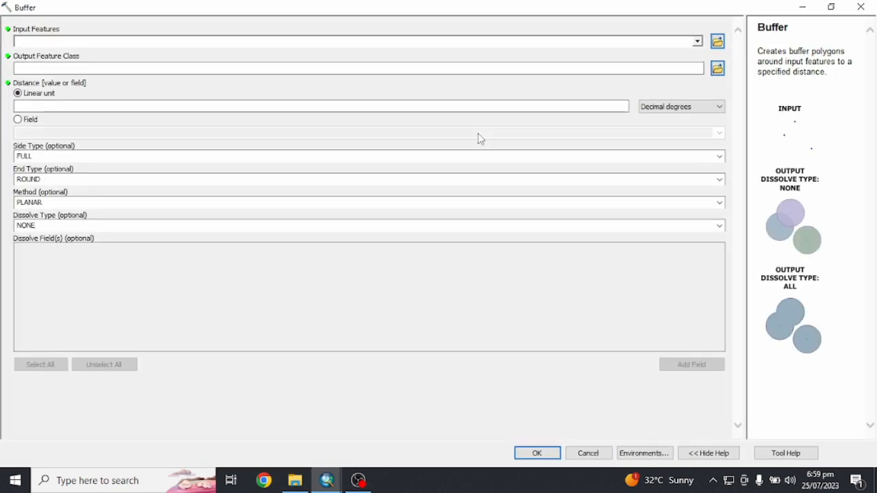
{"action": "double_click", "coordinate": [581, 22]}
{"action": "double_click", "coordinate": [492, 131]}
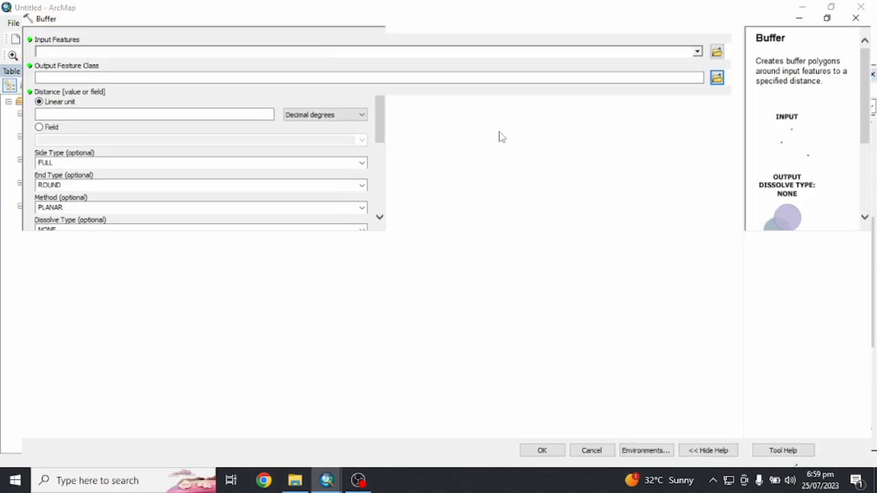
{"action": "double_click", "coordinate": [550, 16]}
{"action": "left_click_drag", "start_coordinate": [472, 136], "coordinate": [499, 133]}
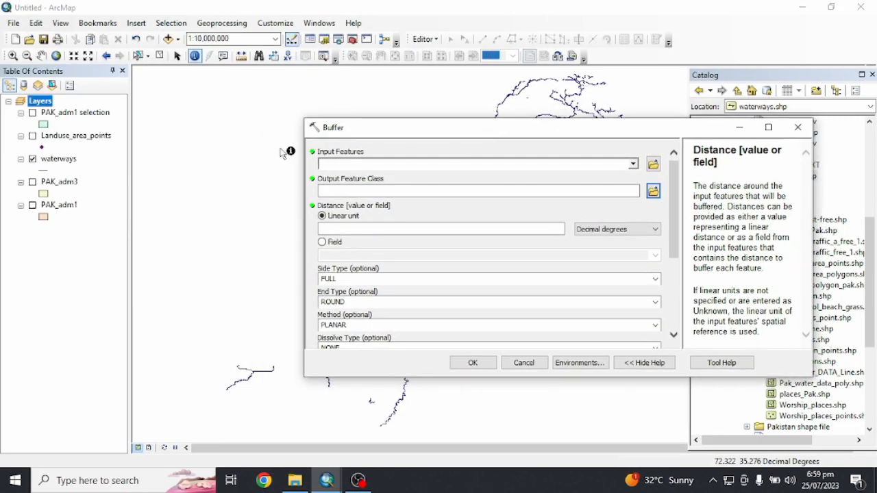
{"action": "left_click", "coordinate": [47, 160]}
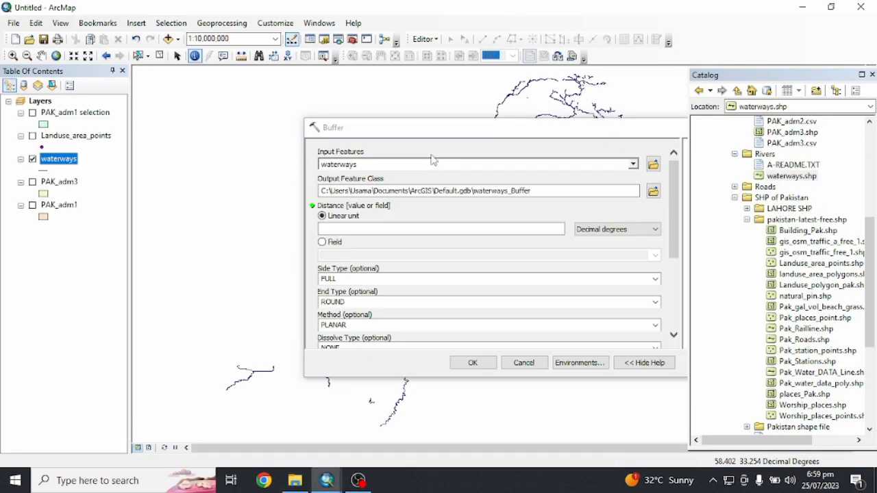
Step: Set the buffer's linear unit to Kilometers, enter the buffer distance and run the tool
{"action": "left_click", "coordinate": [592, 230]}
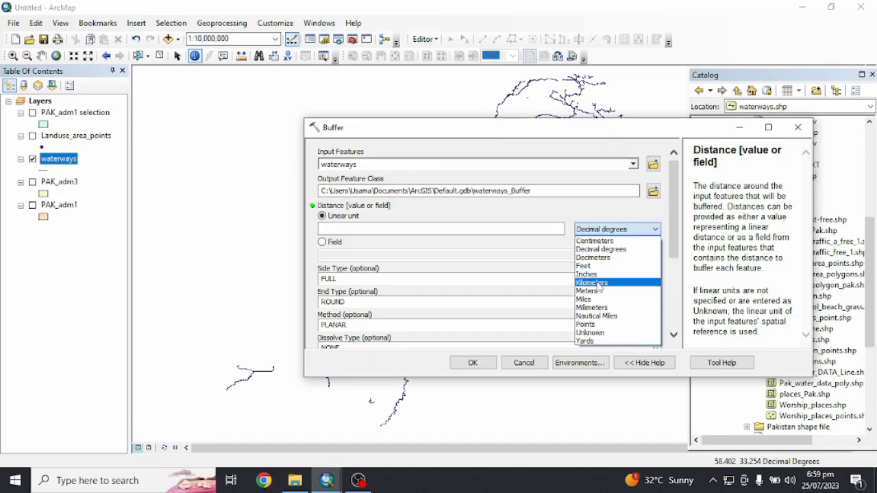
{"action": "left_click", "coordinate": [598, 283]}
{"action": "left_click", "coordinate": [559, 229]}
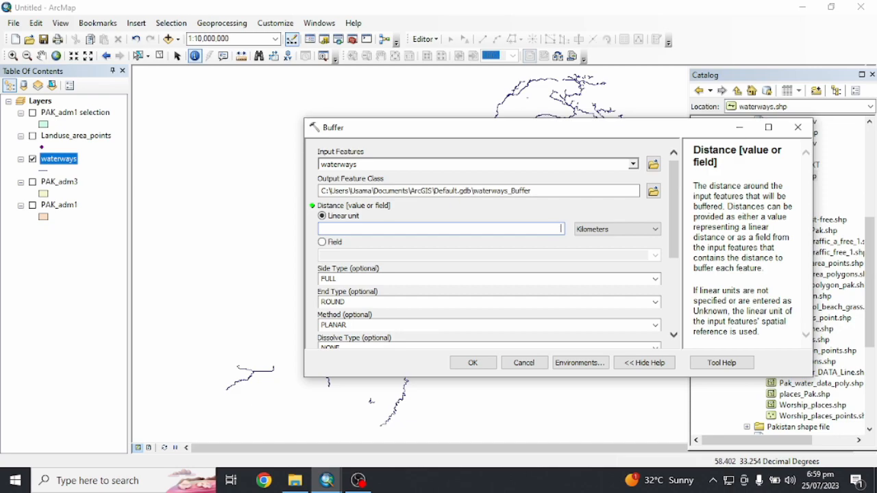
{"action": "left_click", "coordinate": [483, 364]}
{"action": "left_click", "coordinate": [493, 306]}
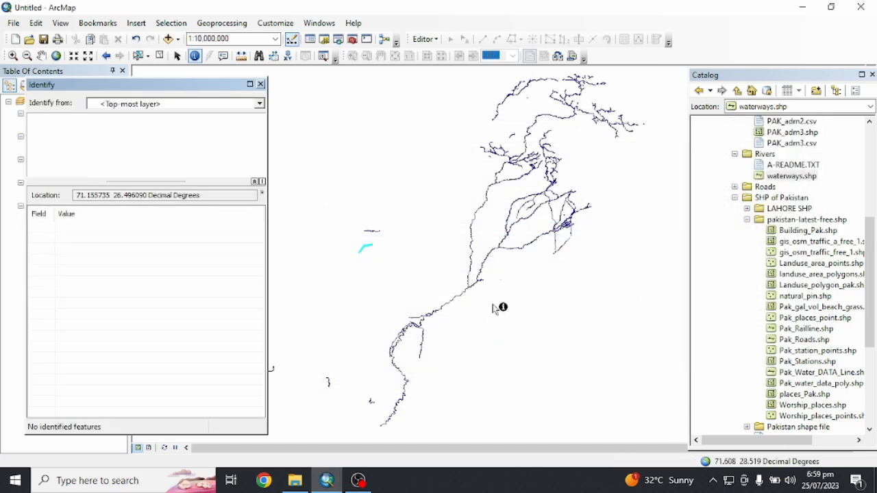
{"action": "left_click", "coordinate": [256, 78]}
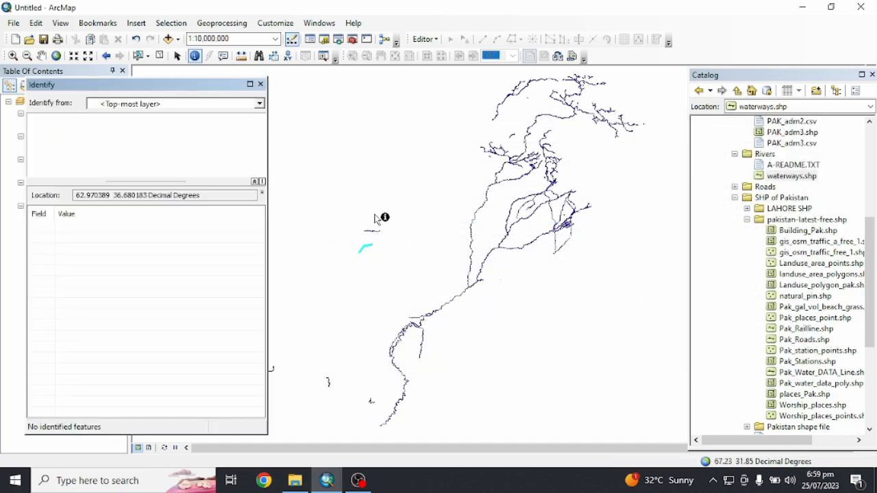
{"action": "left_click", "coordinate": [269, 83]}
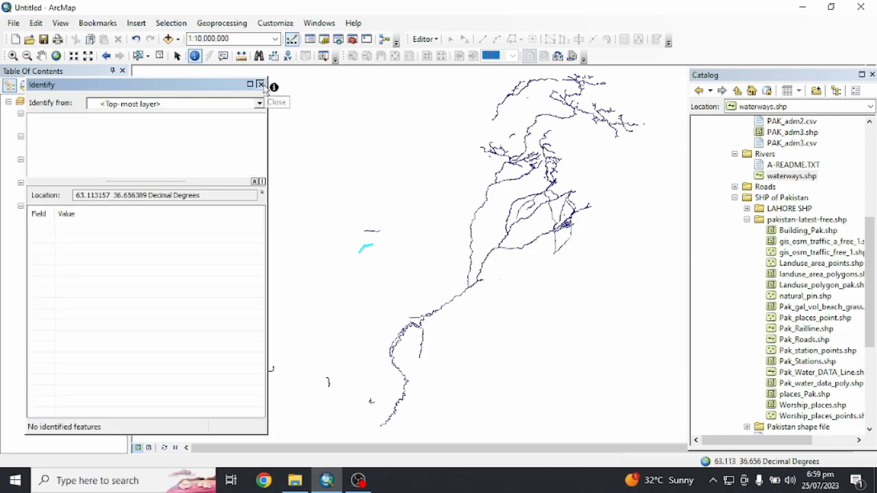
Step: Move the waterways layer above the waterways_Buffer layer in the drawing order
{"action": "left_click", "coordinate": [260, 83]}
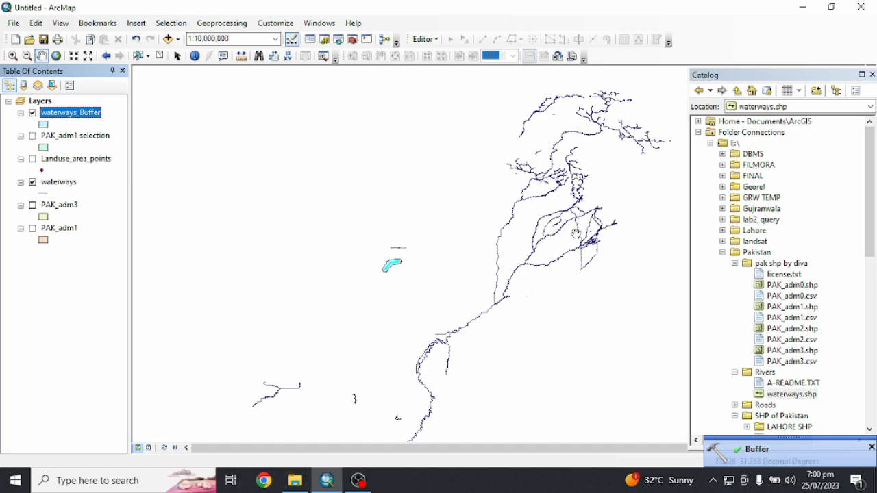
{"action": "scroll", "coordinate": [392, 271], "scroll_direction": "up", "scroll_amount": 1}
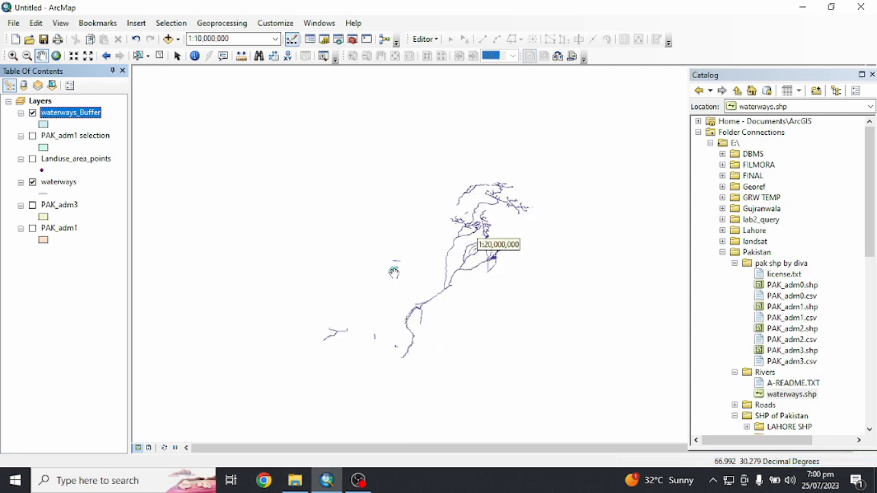
{"action": "scroll", "coordinate": [393, 270], "scroll_direction": "up", "scroll_amount": 4}
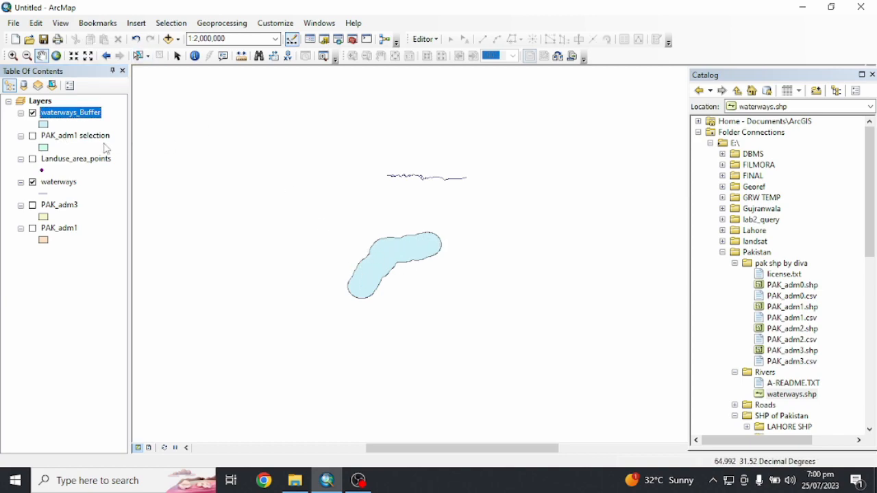
{"action": "left_click_drag", "start_coordinate": [57, 182], "coordinate": [67, 109]}
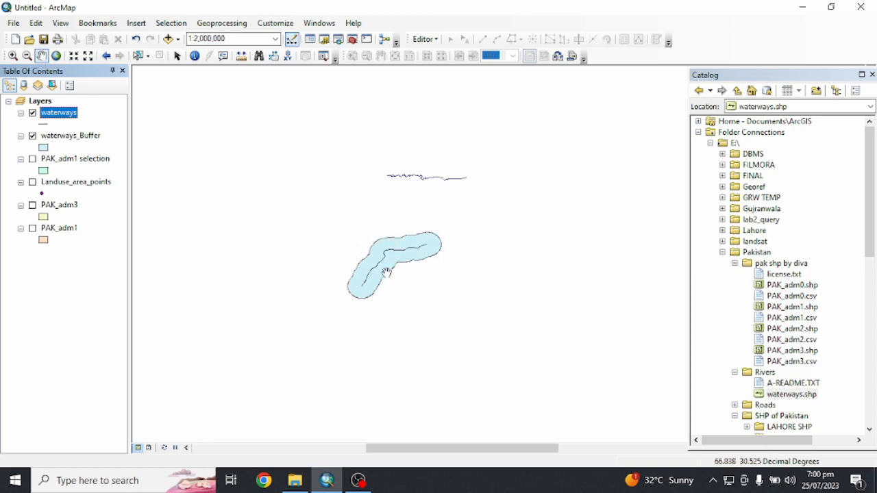
Step: Measure the distance in kilometers from the buffered waterway to the edge of its buffer, and close the measurement
{"action": "left_click", "coordinate": [241, 55]}
{"action": "left_click", "coordinate": [196, 91]}
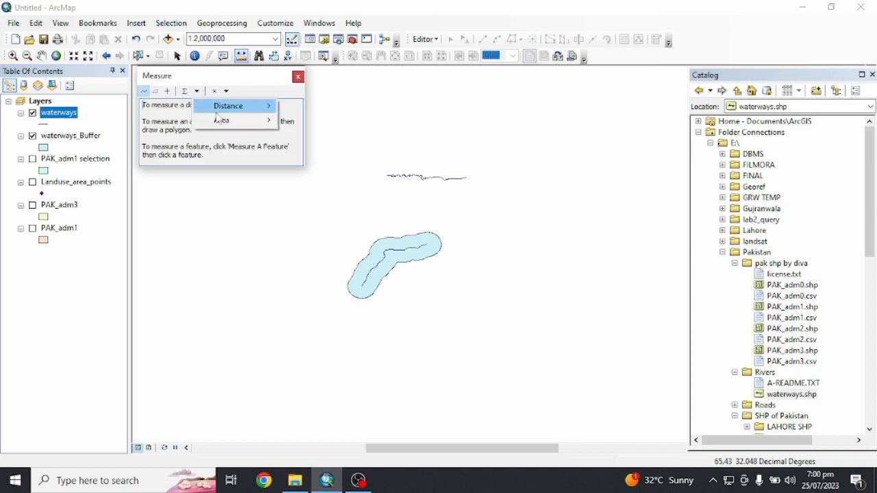
{"action": "mouse_move", "coordinate": [233, 105]}
{"action": "left_click", "coordinate": [316, 104]}
{"action": "left_click", "coordinate": [315, 109]}
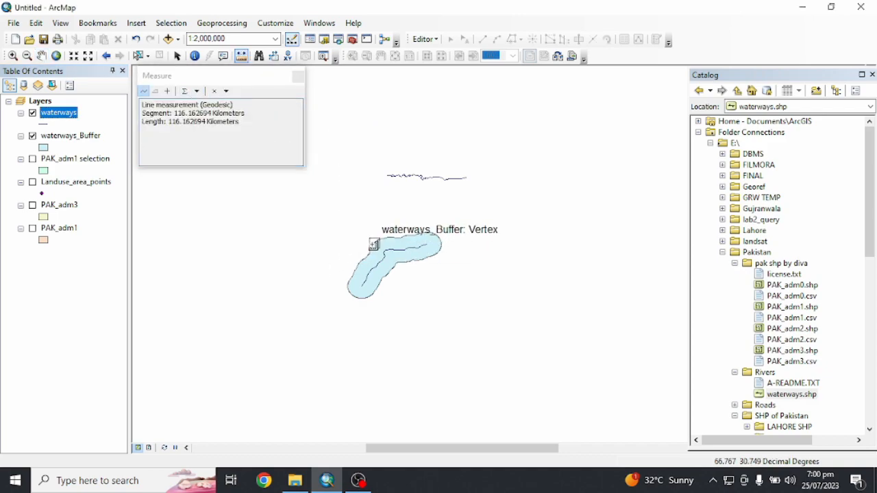
{"action": "left_click", "coordinate": [338, 170]}
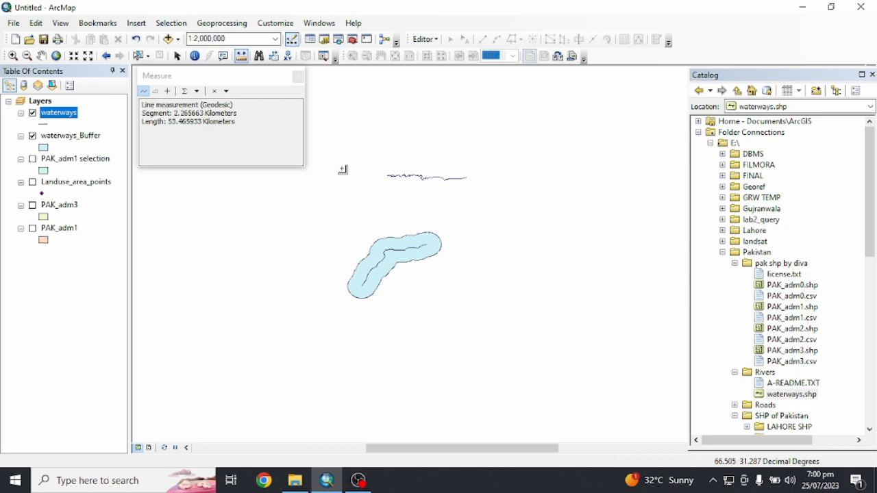
{"action": "left_click", "coordinate": [384, 256]}
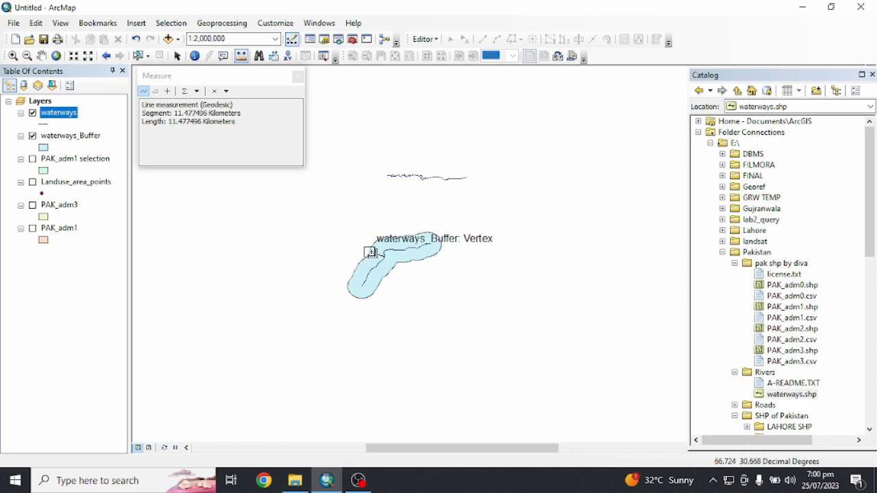
{"action": "scroll", "coordinate": [371, 253], "scroll_direction": "down", "scroll_amount": 2}
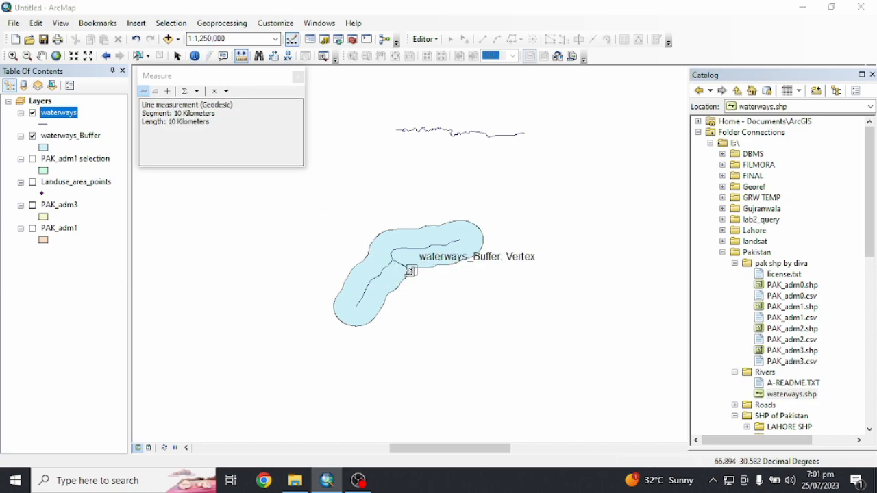
{"action": "key", "text": "F1"}
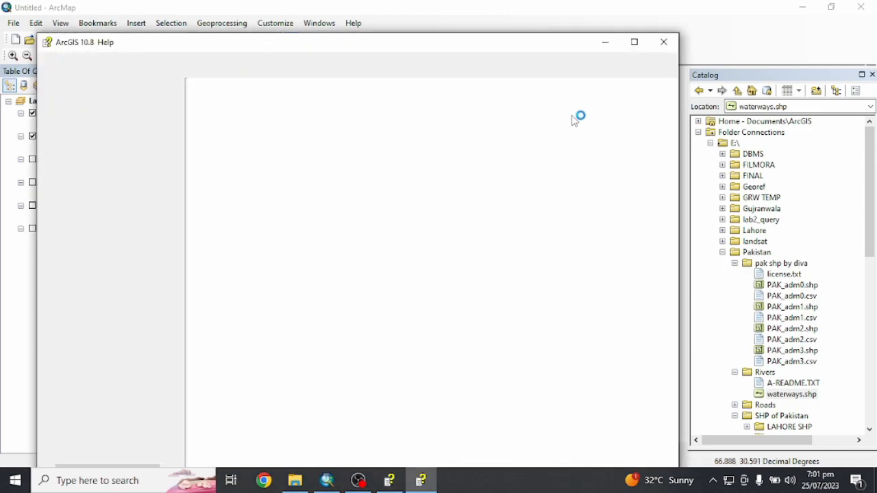
{"action": "left_click", "coordinate": [663, 41]}
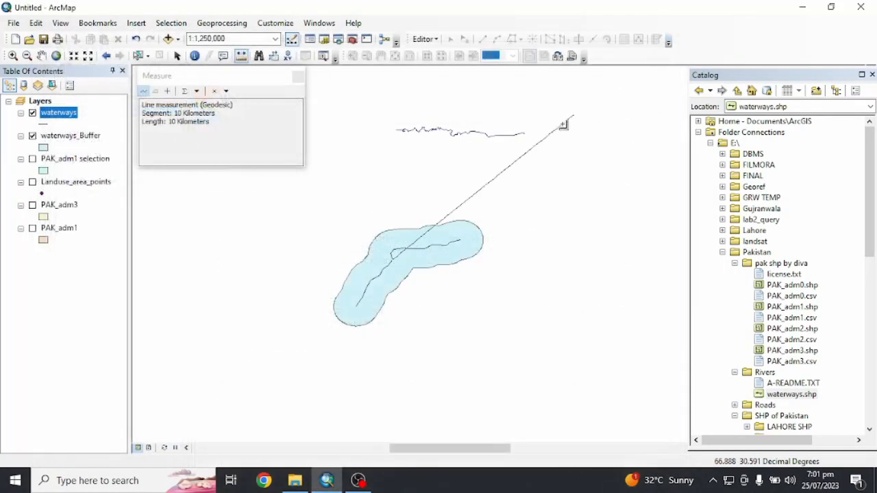
{"action": "left_click", "coordinate": [41, 56]}
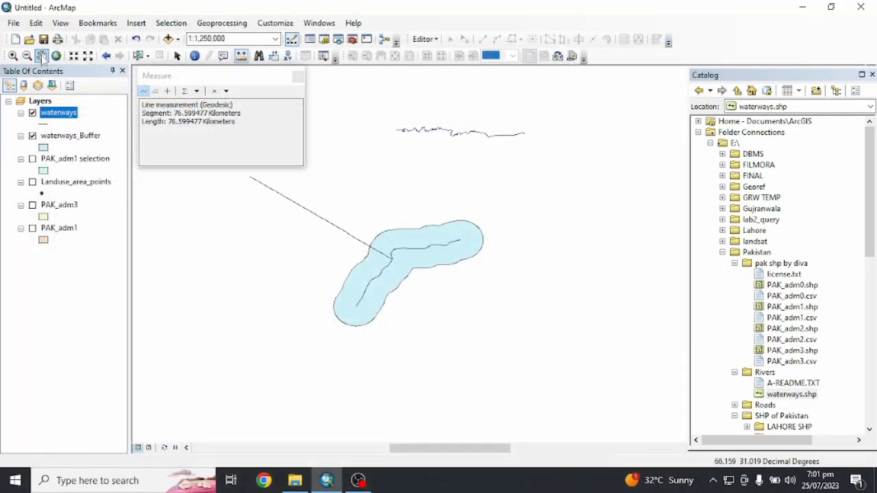
{"action": "left_click", "coordinate": [298, 76]}
Step: Remove the waterways_Buffer layer from the map
{"action": "scroll", "coordinate": [416, 248], "scroll_direction": "up", "scroll_amount": 4}
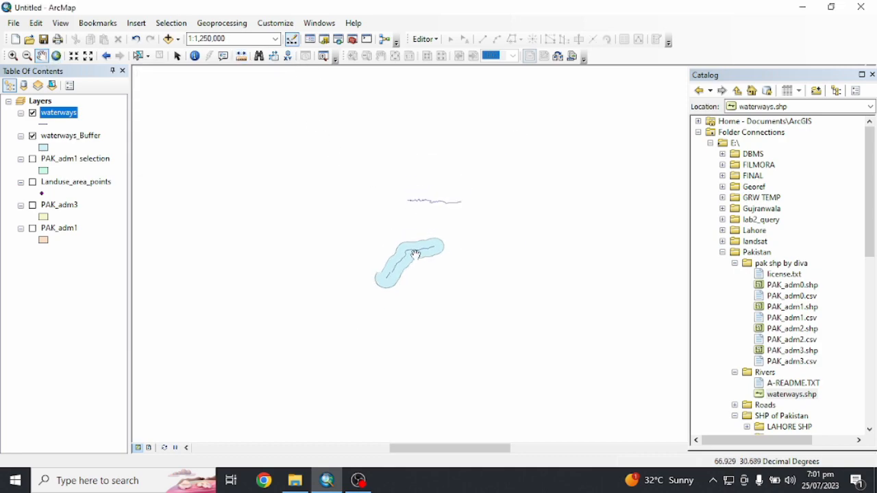
{"action": "scroll", "coordinate": [417, 268], "scroll_direction": "up", "scroll_amount": 3}
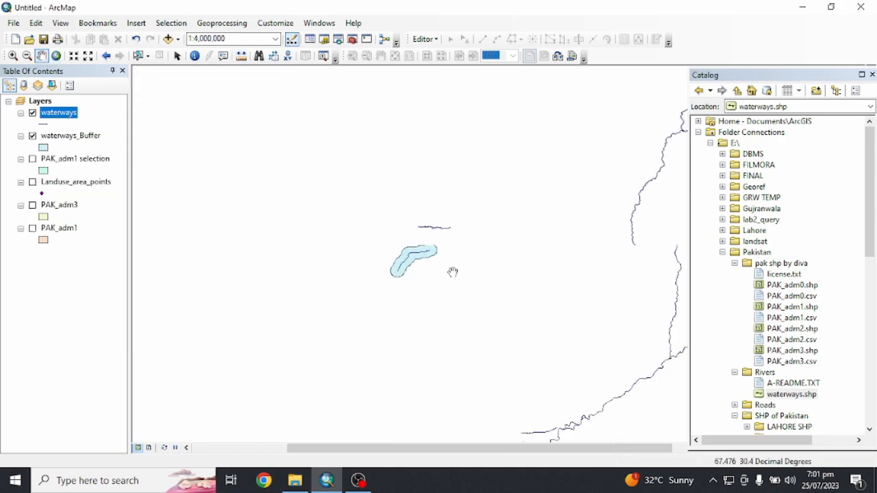
{"action": "left_click_drag", "start_coordinate": [505, 285], "coordinate": [446, 281]}
{"action": "scroll", "coordinate": [448, 284], "scroll_direction": "up", "scroll_amount": 2}
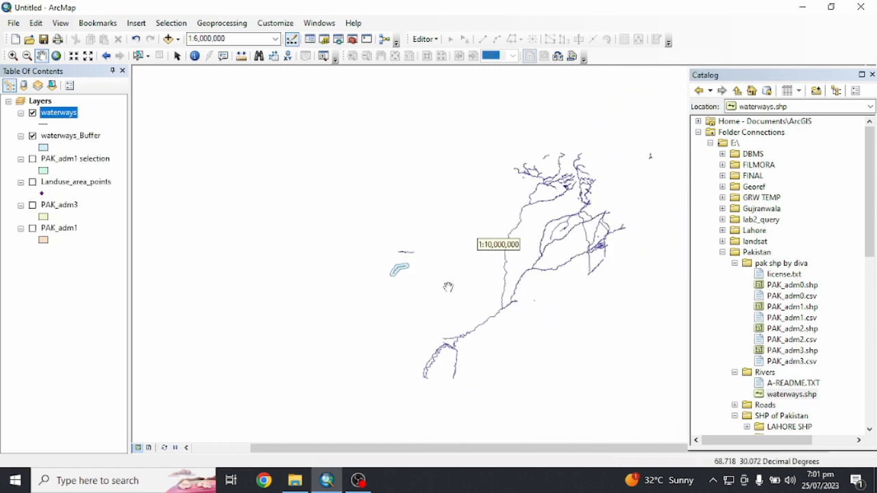
{"action": "scroll", "coordinate": [447, 291], "scroll_direction": "up", "scroll_amount": 1}
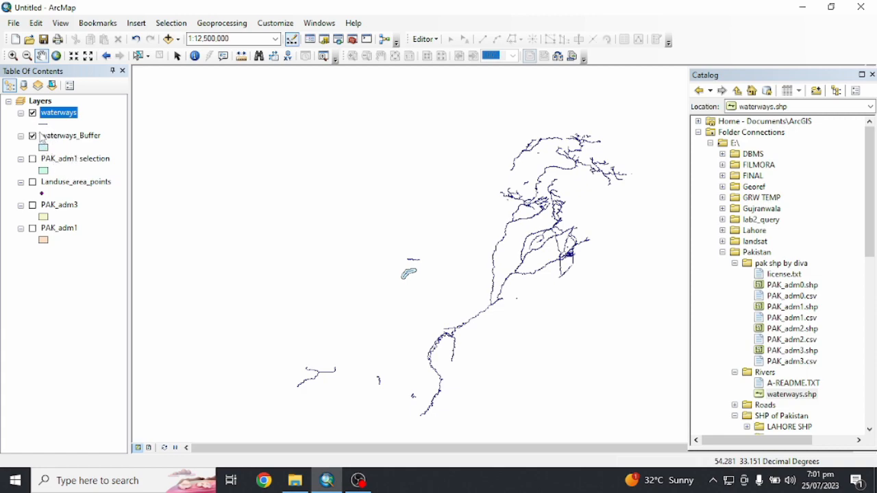
{"action": "right_click", "coordinate": [66, 139]}
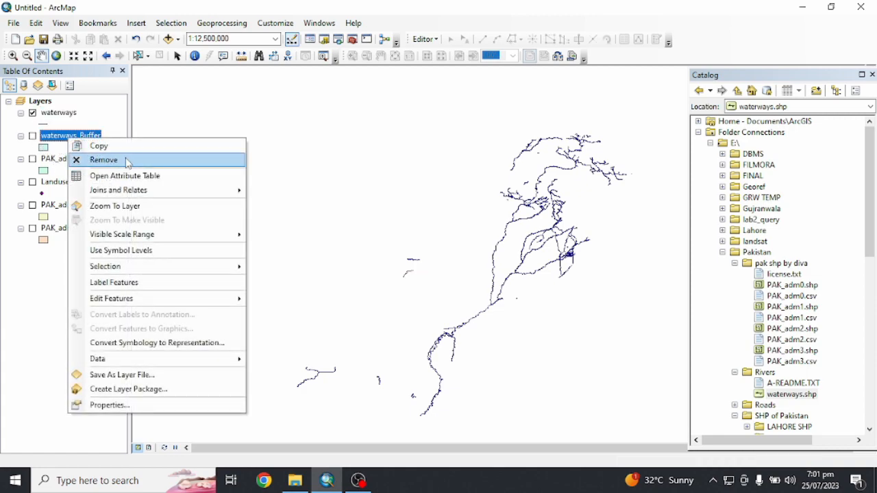
{"action": "left_click", "coordinate": [123, 159]}
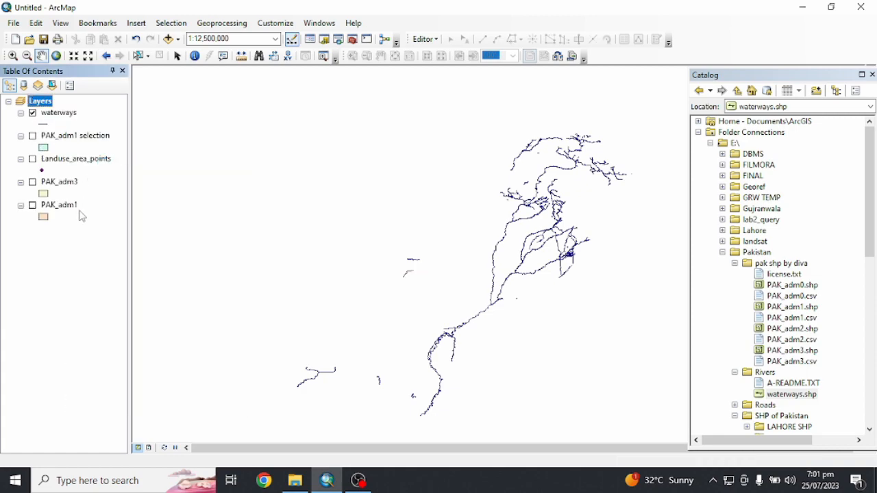
Step: Hide the waterways layer and display PAK_adm1, with the whole country in view
{"action": "left_click", "coordinate": [33, 113]}
{"action": "left_click", "coordinate": [32, 205]}
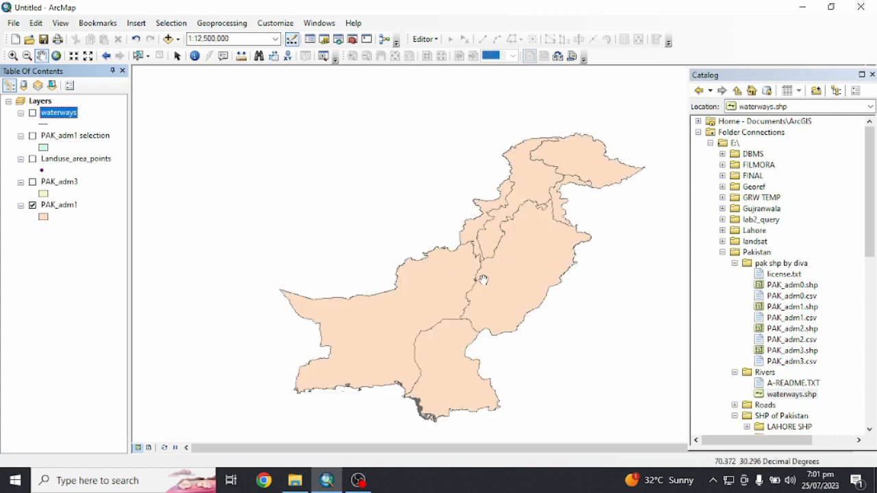
{"action": "scroll", "coordinate": [561, 225], "scroll_direction": "up", "scroll_amount": 1}
{"action": "scroll", "coordinate": [561, 225], "scroll_direction": "down", "scroll_amount": 3}
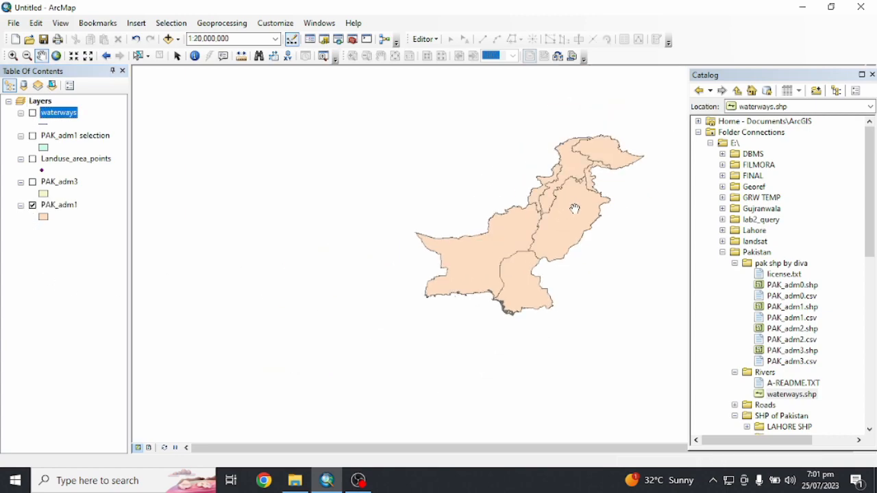
{"action": "left_click_drag", "start_coordinate": [574, 208], "coordinate": [487, 238]}
{"action": "scroll", "coordinate": [480, 246], "scroll_direction": "up", "scroll_amount": 1}
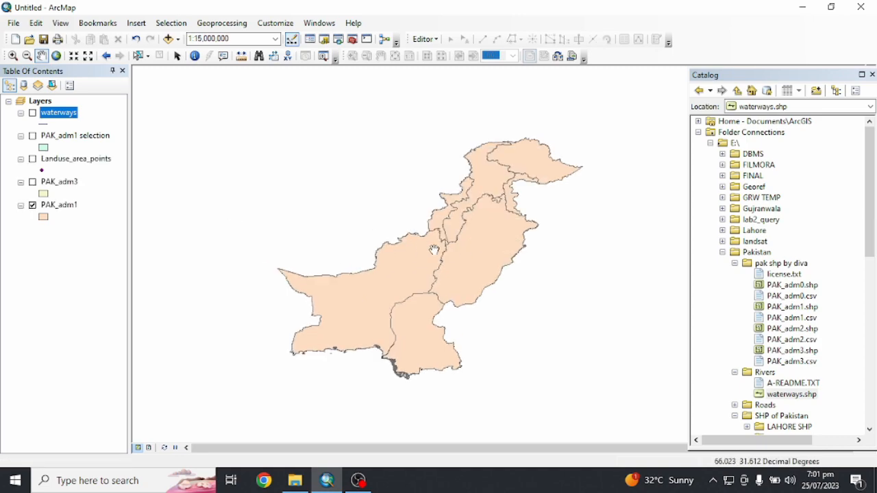
Step: Select several PAK_adm1 provinces together and one at a time, ending with the southeastern province, and clear the selection
{"action": "left_click", "coordinate": [138, 56]}
{"action": "left_click", "coordinate": [377, 295]}
{"action": "left_click", "coordinate": [473, 267], "text": "shift"}
{"action": "left_click", "coordinate": [411, 336], "text": "shift"}
{"action": "left_click", "coordinate": [477, 183], "text": "shift"}
{"action": "left_click", "coordinate": [454, 235]}
{"action": "left_click", "coordinate": [496, 246]}
{"action": "left_click", "coordinate": [399, 270]}
{"action": "left_click", "coordinate": [413, 320]}
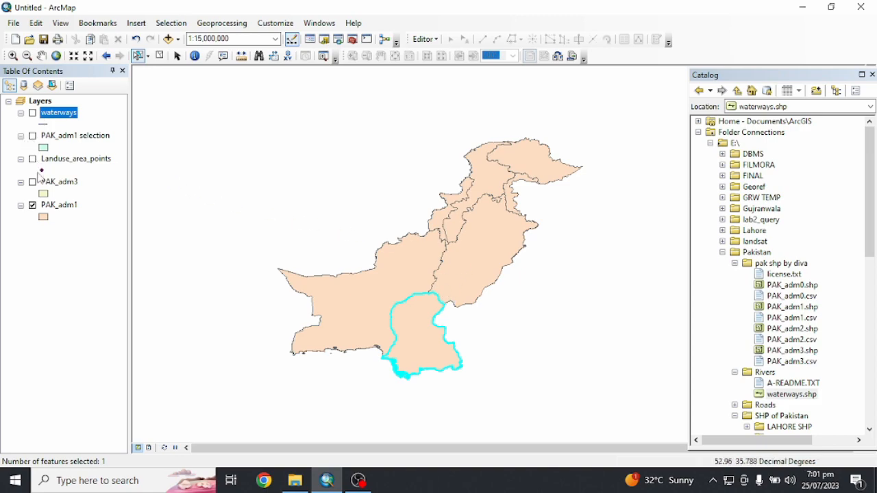
{"action": "left_click", "coordinate": [160, 55]}
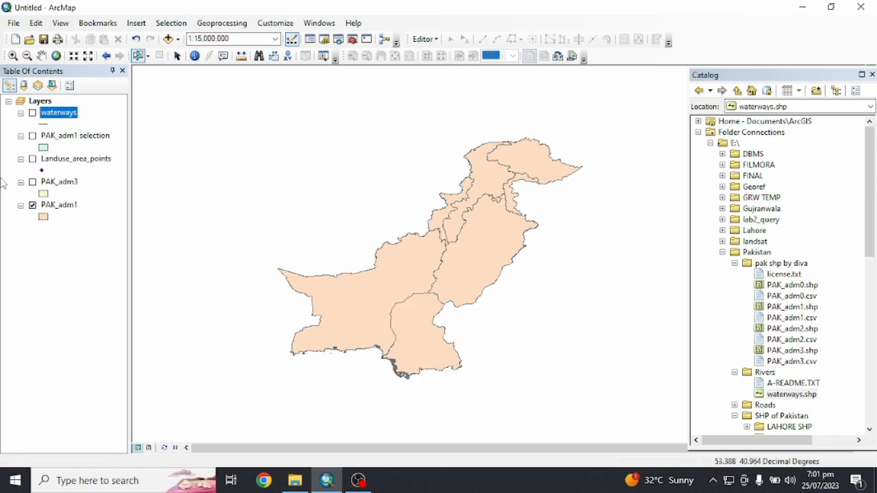
Step: Display the PAK_adm3 layer in place of PAK_adm1
{"action": "left_click", "coordinate": [32, 181]}
{"action": "left_click", "coordinate": [32, 205]}
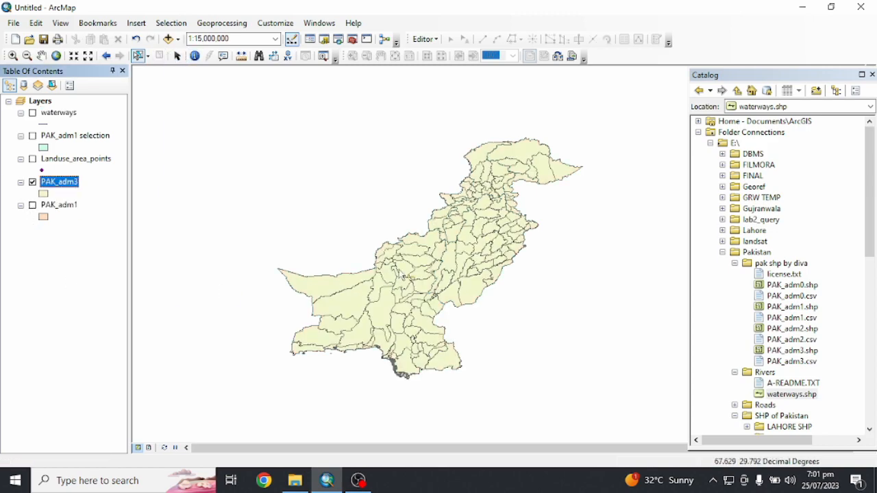
{"action": "right_click", "coordinate": [64, 211]}
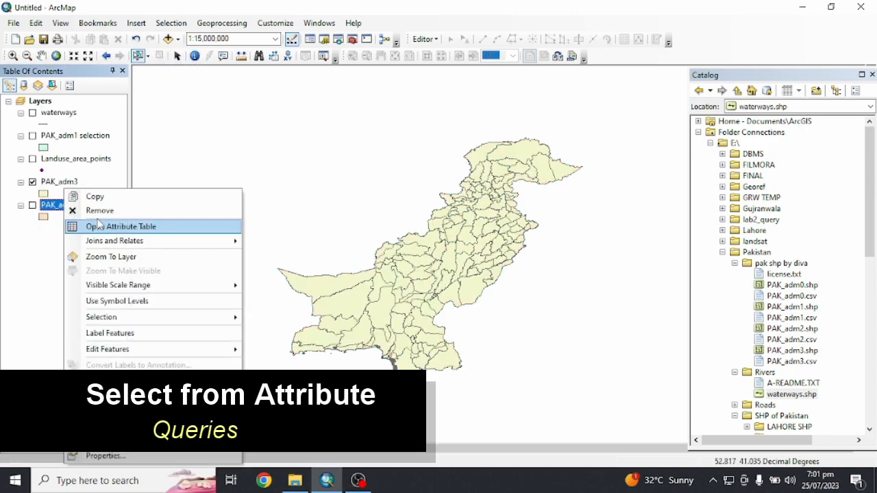
{"action": "left_click", "coordinate": [35, 254]}
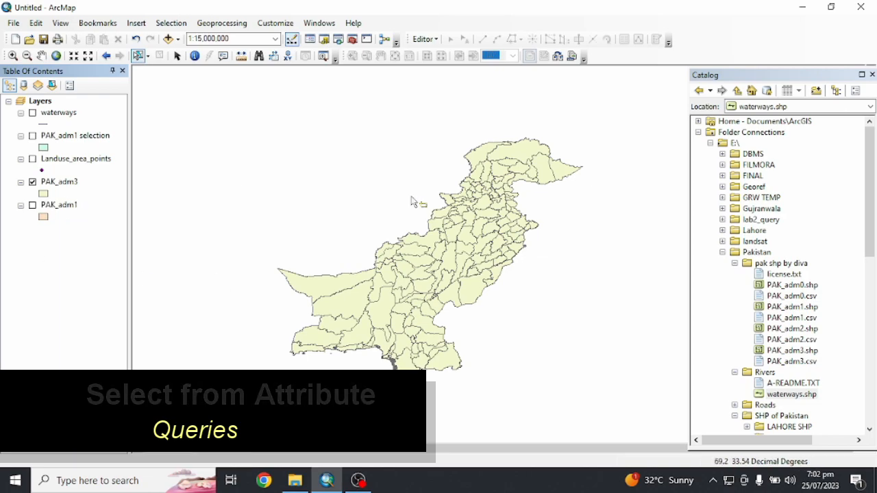
{"action": "left_click", "coordinate": [42, 55]}
{"action": "scroll", "coordinate": [463, 249], "scroll_direction": "up", "scroll_amount": 2}
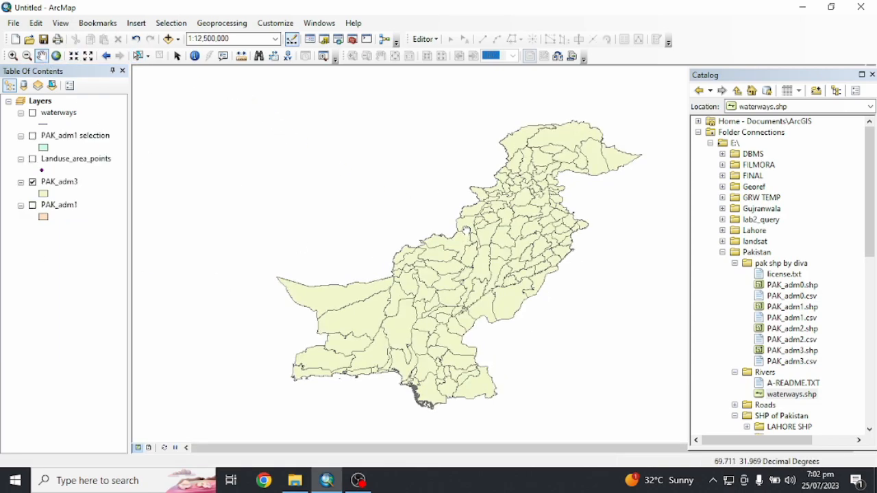
{"action": "left_click_drag", "start_coordinate": [589, 294], "coordinate": [517, 221]}
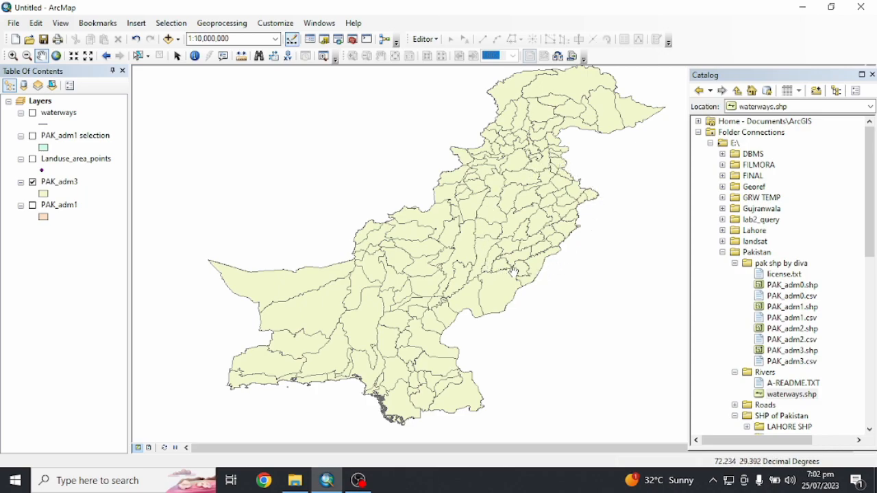
Step: Add a second copy of PAK_adm3.shp to the map and remove that duplicate layer
{"action": "left_click_drag", "start_coordinate": [802, 356], "coordinate": [470, 274]}
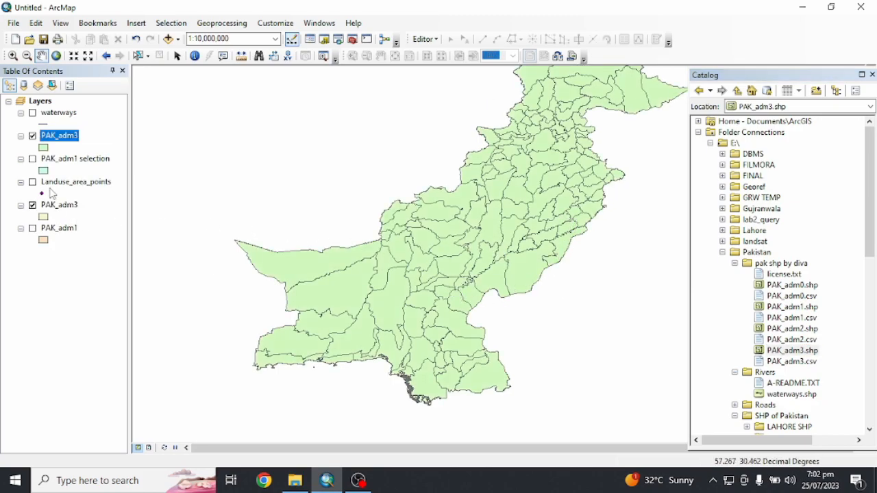
{"action": "right_click", "coordinate": [72, 142]}
{"action": "left_click", "coordinate": [104, 159]}
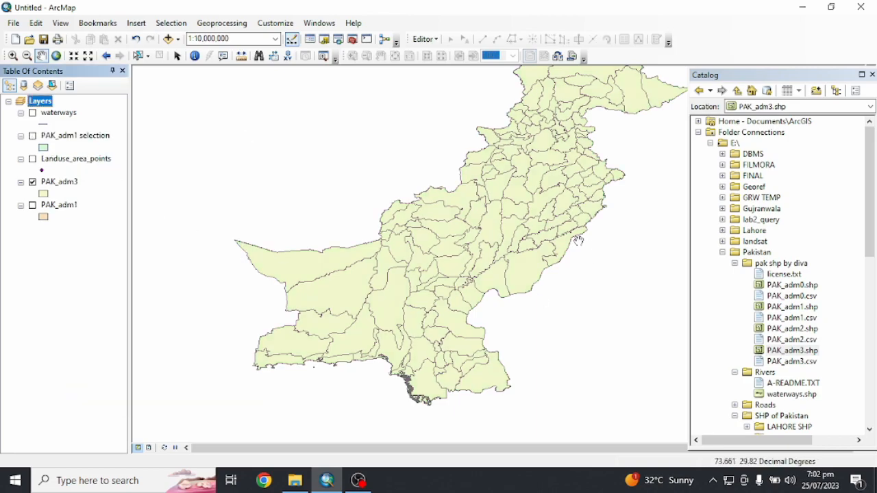
Step: Open the attribute table of PAK_adm3 and examine the province names in the NAME_1 field
{"action": "left_click_drag", "start_coordinate": [545, 214], "coordinate": [494, 246]}
{"action": "right_click", "coordinate": [69, 181]}
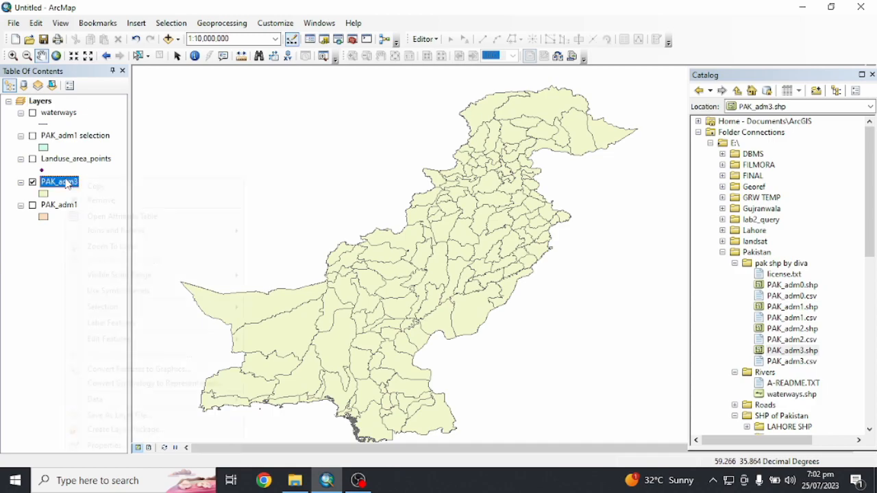
{"action": "left_click", "coordinate": [300, 262]}
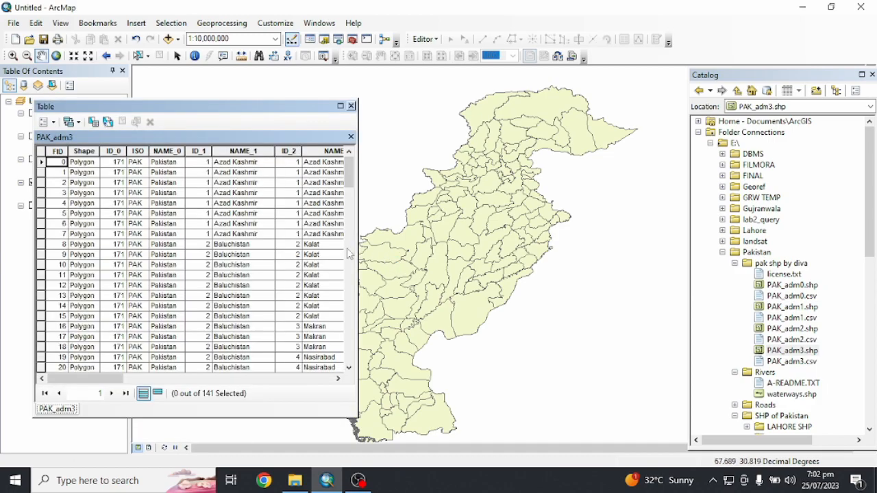
{"action": "scroll", "coordinate": [233, 208], "scroll_direction": "down", "scroll_amount": 5}
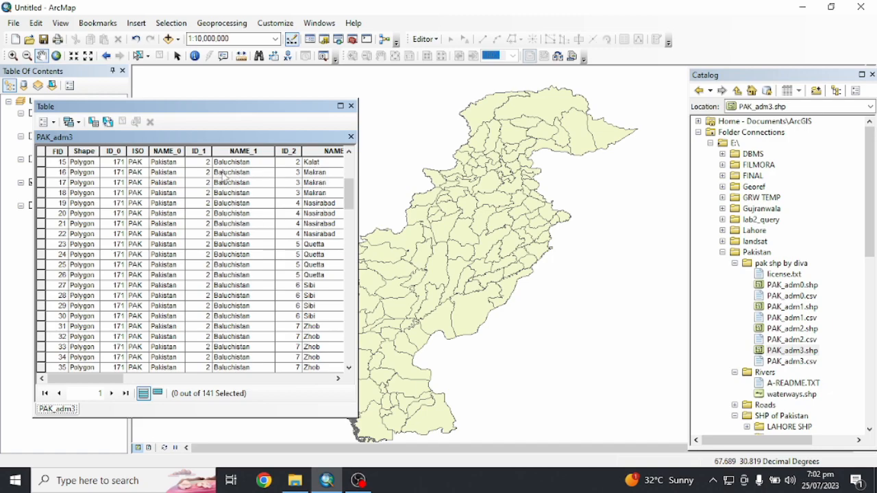
{"action": "scroll", "coordinate": [228, 244], "scroll_direction": "down", "scroll_amount": 20}
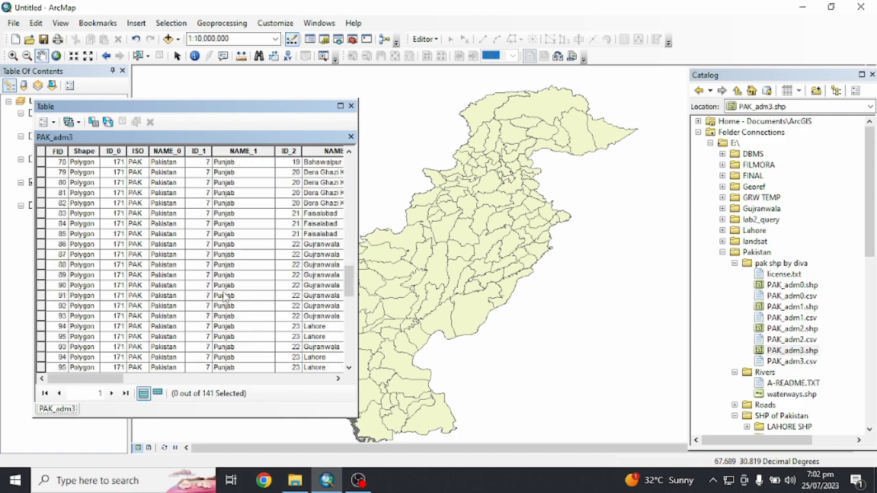
{"action": "scroll", "coordinate": [337, 218], "scroll_direction": "down", "scroll_amount": 3}
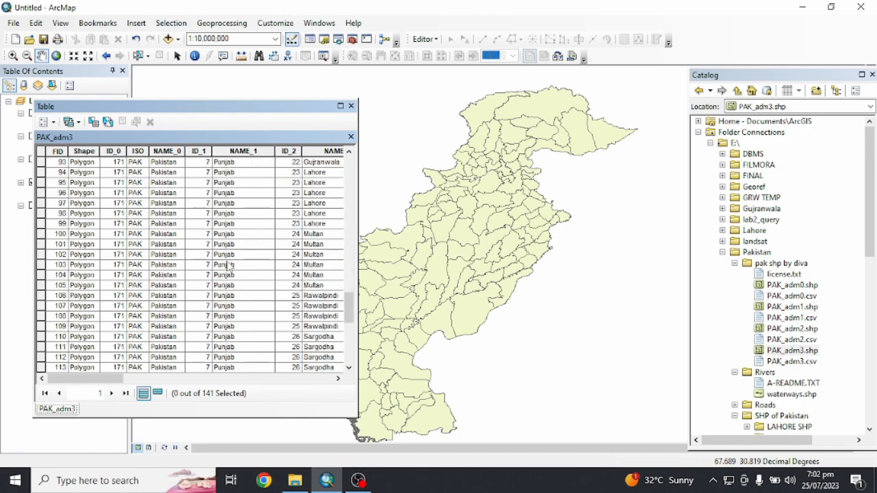
Step: Examine the NAME_2 and NAME_3 fields of the Punjab and Sind records in the PAK_adm3 table and close it
{"action": "left_click_drag", "start_coordinate": [110, 378], "coordinate": [185, 380]}
{"action": "scroll", "coordinate": [319, 261], "scroll_direction": "down", "scroll_amount": 3}
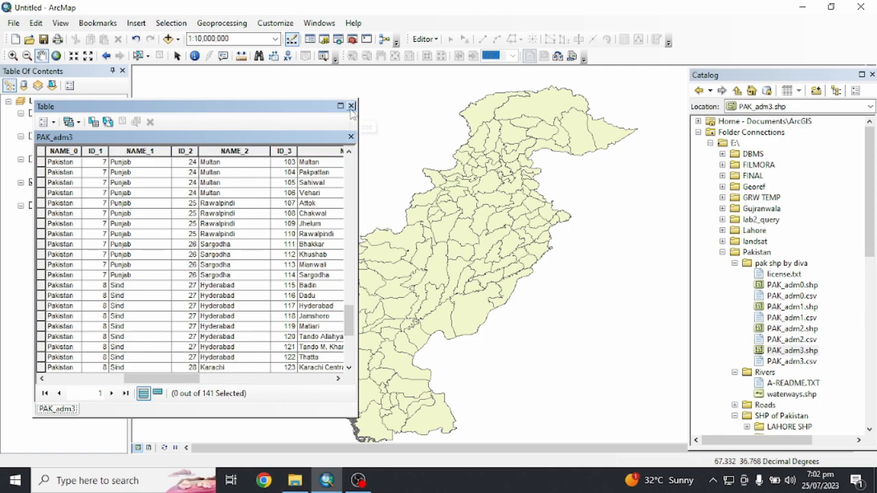
{"action": "scroll", "coordinate": [212, 224], "scroll_direction": "down", "scroll_amount": 2}
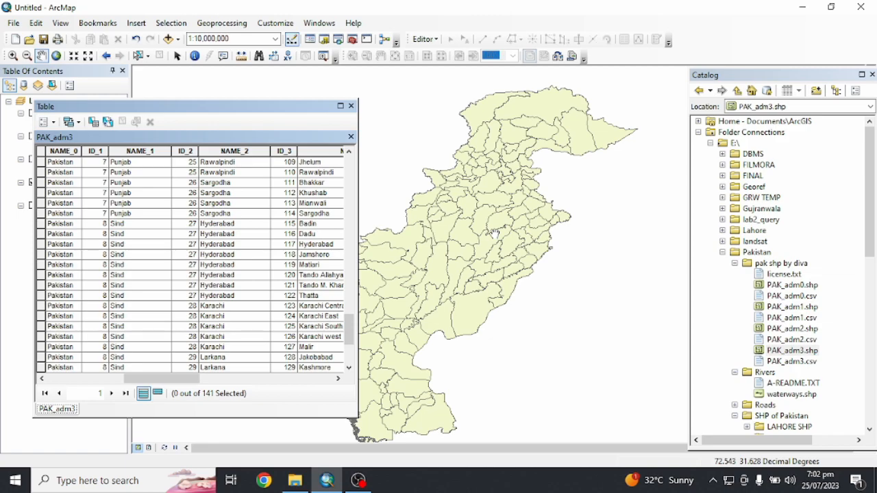
{"action": "left_click", "coordinate": [351, 106]}
{"action": "left_click_drag", "start_coordinate": [351, 107], "coordinate": [536, 236]}
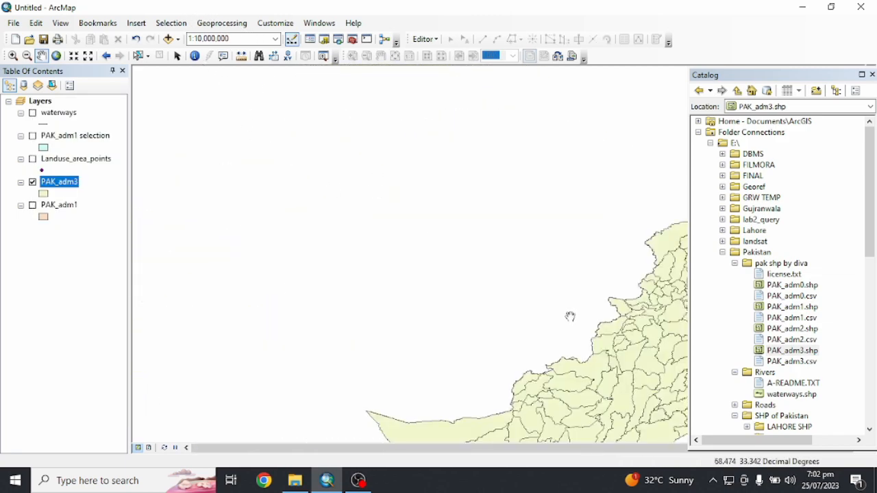
{"action": "left_click_drag", "start_coordinate": [570, 316], "coordinate": [372, 196]}
Step: Open the Select By Attributes dialog and move it clear of the map, beside the country outline
{"action": "left_click", "coordinate": [172, 23]}
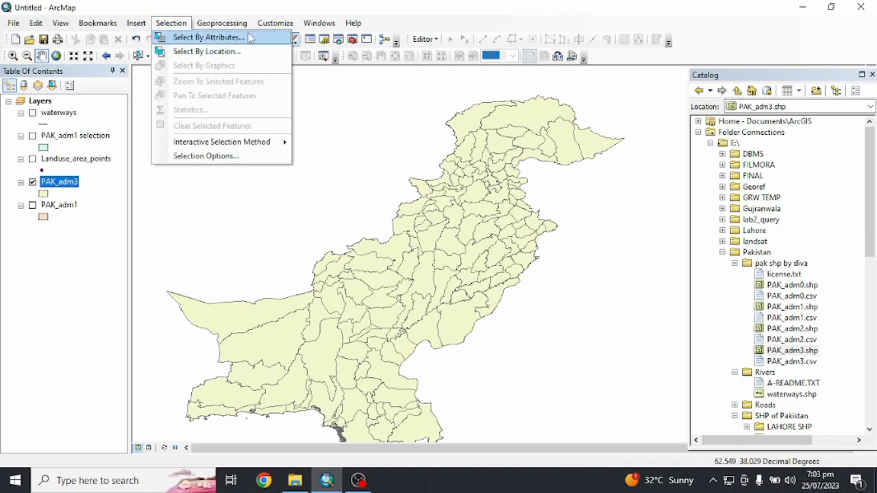
{"action": "left_click", "coordinate": [250, 37]}
{"action": "double_click", "coordinate": [139, 13]}
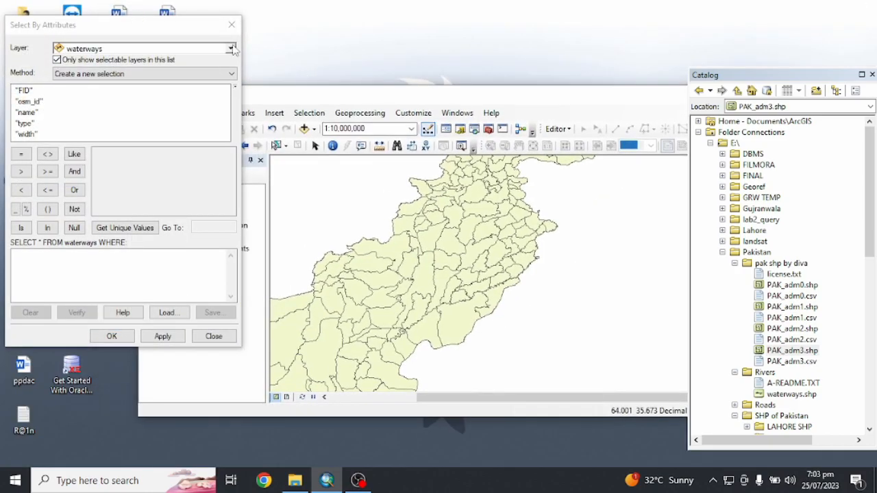
{"action": "double_click", "coordinate": [329, 98]}
{"action": "left_click_drag", "start_coordinate": [182, 27], "coordinate": [541, 55]}
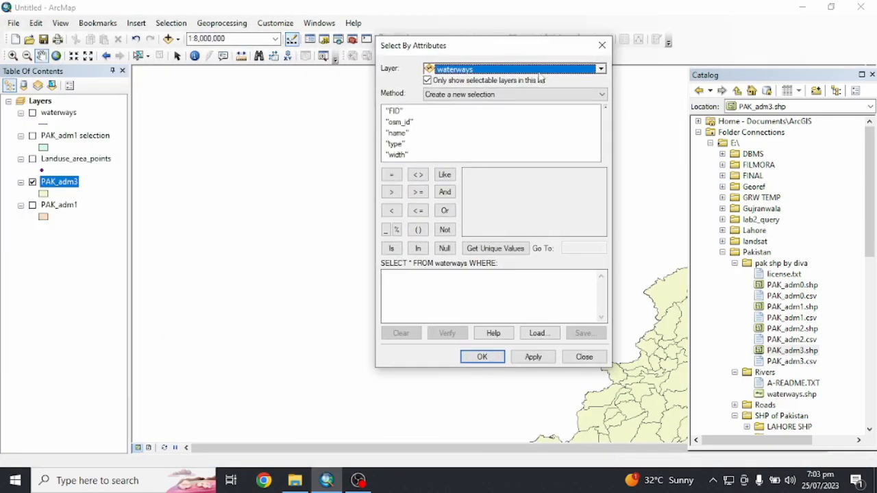
{"action": "left_click_drag", "start_coordinate": [619, 392], "coordinate": [325, 255]}
{"action": "left_click_drag", "start_coordinate": [334, 361], "coordinate": [327, 244]}
{"action": "scroll", "coordinate": [324, 325], "scroll_direction": "up", "scroll_amount": 1}
{"action": "left_click_drag", "start_coordinate": [508, 52], "coordinate": [716, 78]}
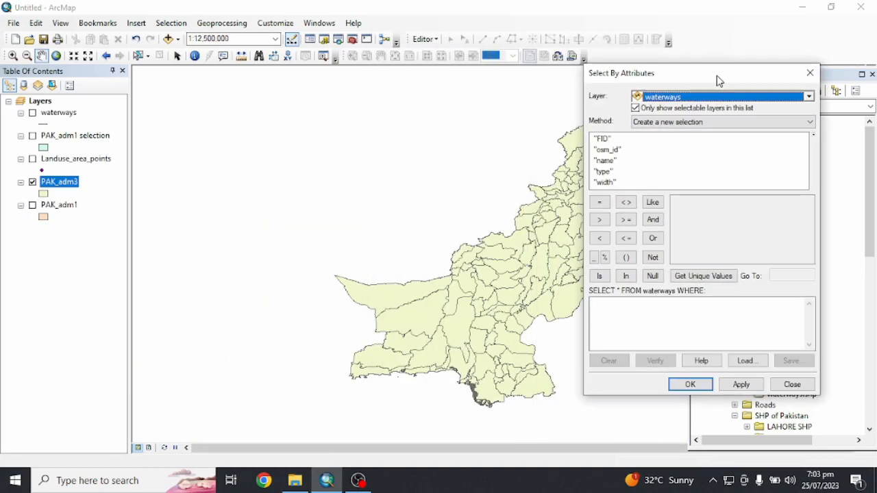
{"action": "left_click_drag", "start_coordinate": [520, 291], "coordinate": [494, 258]}
{"action": "left_click_drag", "start_coordinate": [400, 279], "coordinate": [404, 285]}
{"action": "left_click_drag", "start_coordinate": [525, 219], "coordinate": [500, 257]}
{"action": "left_click_drag", "start_coordinate": [395, 271], "coordinate": [384, 244]}
{"action": "left_click_drag", "start_coordinate": [523, 310], "coordinate": [517, 253]}
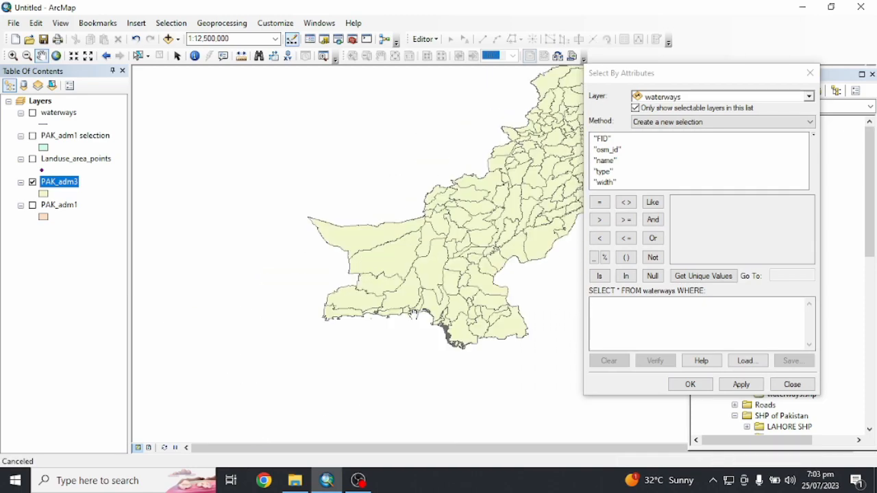
{"action": "left_click_drag", "start_coordinate": [409, 312], "coordinate": [421, 336]}
{"action": "left_click_drag", "start_coordinate": [502, 284], "coordinate": [251, 344]}
{"action": "left_click_drag", "start_coordinate": [274, 252], "coordinate": [315, 228]}
{"action": "left_click_drag", "start_coordinate": [329, 260], "coordinate": [494, 270]}
{"action": "left_click_drag", "start_coordinate": [438, 241], "coordinate": [356, 215]}
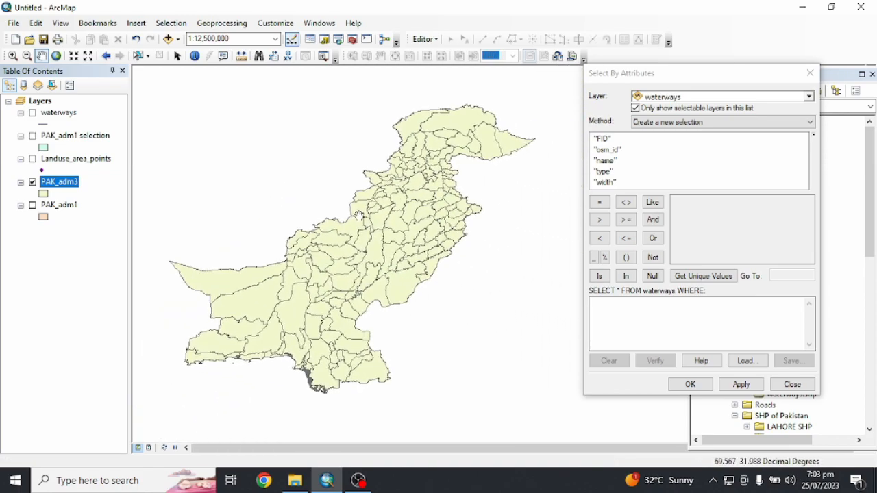
Step: Reopen the PAK_adm3 attribute table and place it undocked next to the Select By Attributes dialog
{"action": "right_click", "coordinate": [64, 183]}
{"action": "left_click", "coordinate": [120, 215]}
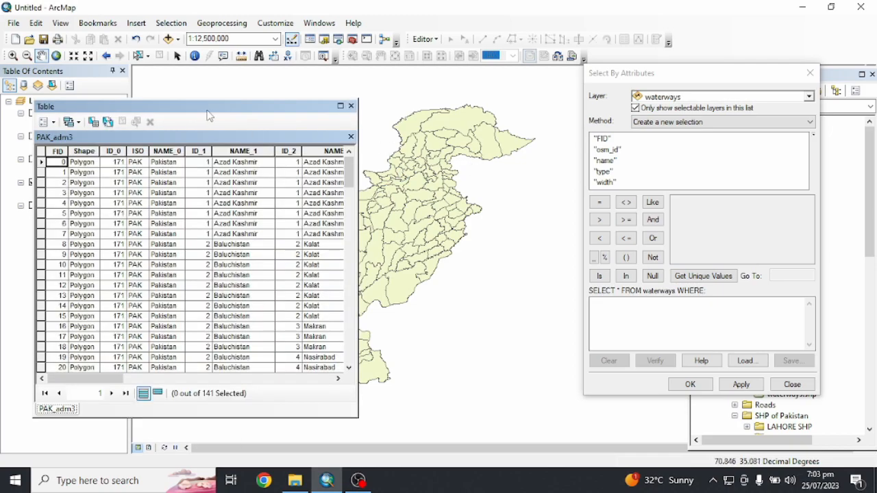
{"action": "double_click", "coordinate": [206, 110]}
{"action": "double_click", "coordinate": [215, 70]}
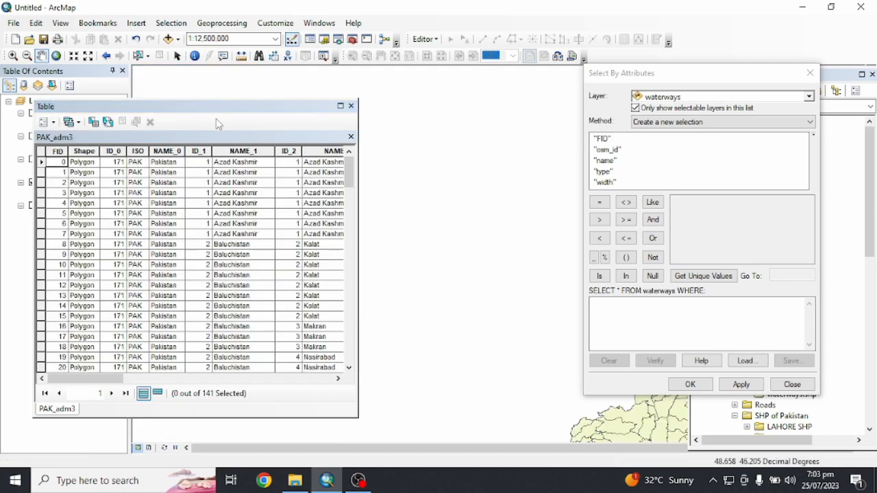
{"action": "left_click", "coordinate": [243, 264]}
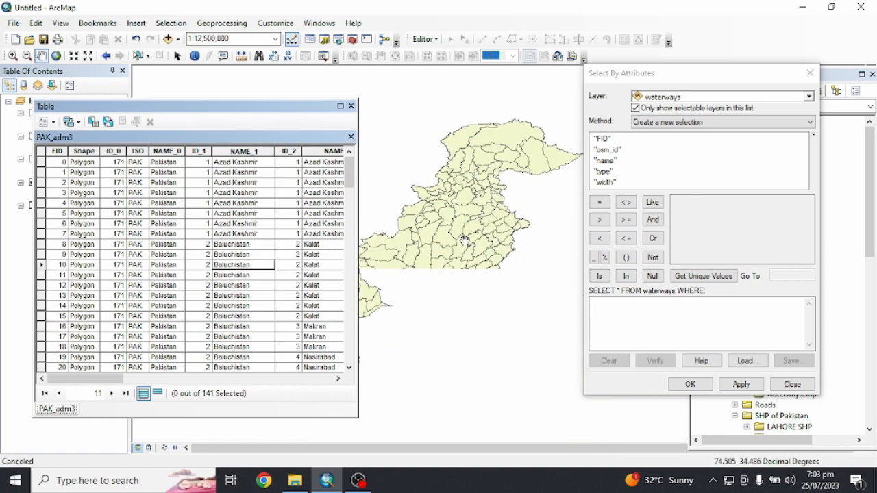
{"action": "scroll", "coordinate": [482, 302], "scroll_direction": "up", "scroll_amount": 1}
{"action": "scroll", "coordinate": [417, 284], "scroll_direction": "up", "scroll_amount": 1}
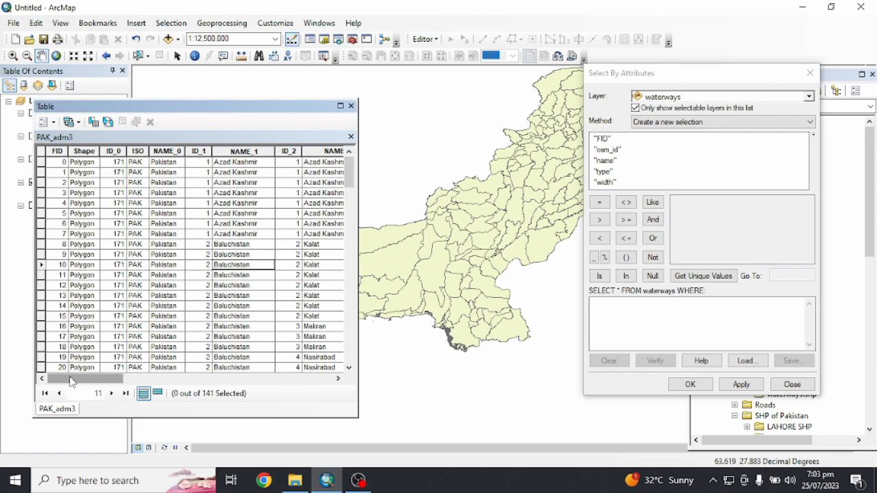
{"action": "scroll", "coordinate": [203, 245], "scroll_direction": "down", "scroll_amount": 6}
{"action": "scroll", "coordinate": [203, 246], "scroll_direction": "up", "scroll_amount": 6}
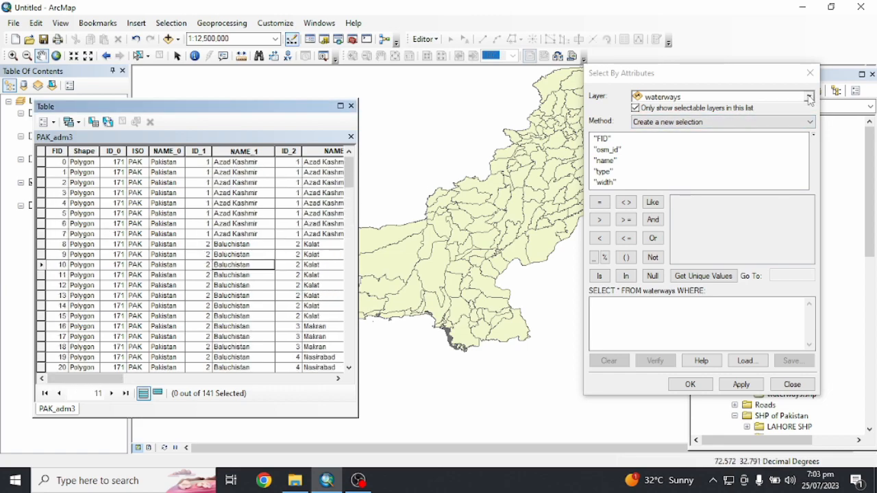
{"action": "left_click_drag", "start_coordinate": [176, 106], "coordinate": [309, 89]}
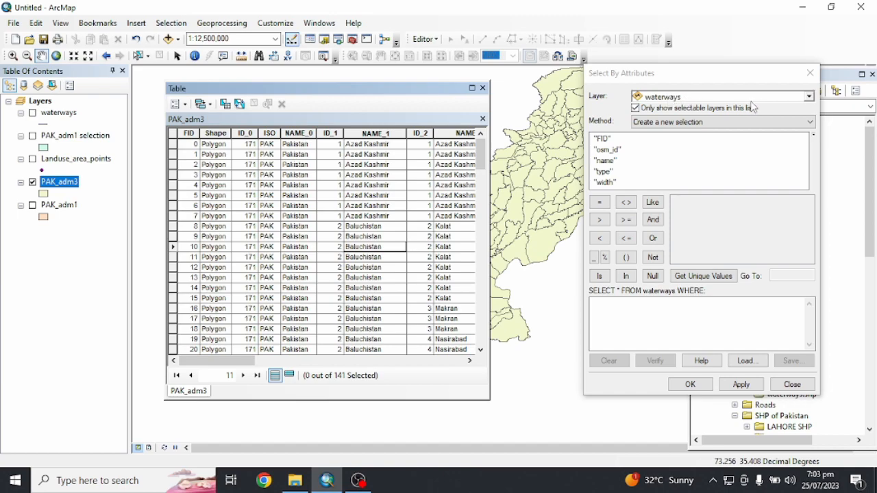
Step: Set PAK_adm3 as the layer to query and look through its NAME_1 values down to the Punjab records
{"action": "left_click", "coordinate": [809, 100]}
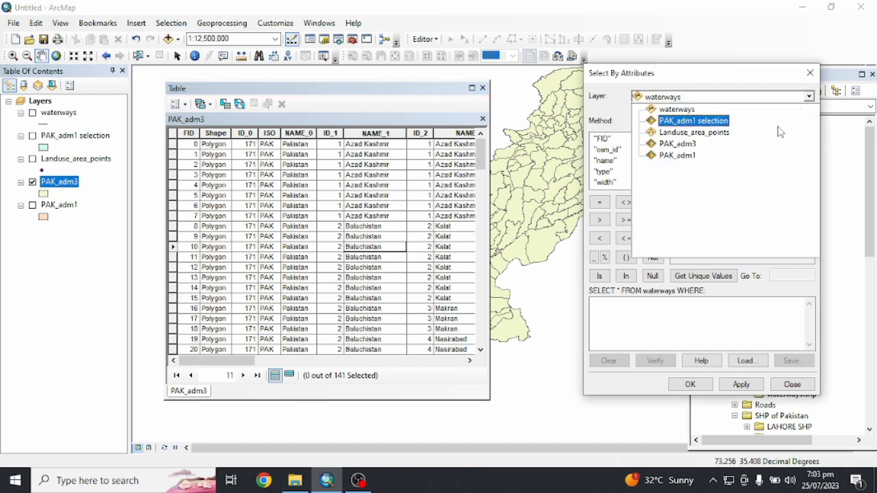
{"action": "left_click", "coordinate": [691, 145]}
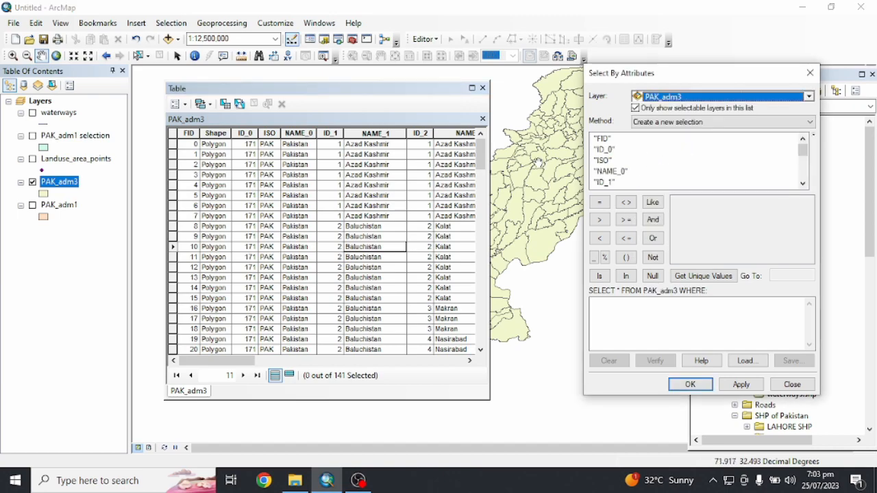
{"action": "scroll", "coordinate": [391, 233], "scroll_direction": "down", "scroll_amount": 3}
{"action": "scroll", "coordinate": [385, 198], "scroll_direction": "up", "scroll_amount": 3}
{"action": "scroll", "coordinate": [368, 242], "scroll_direction": "down", "scroll_amount": 14}
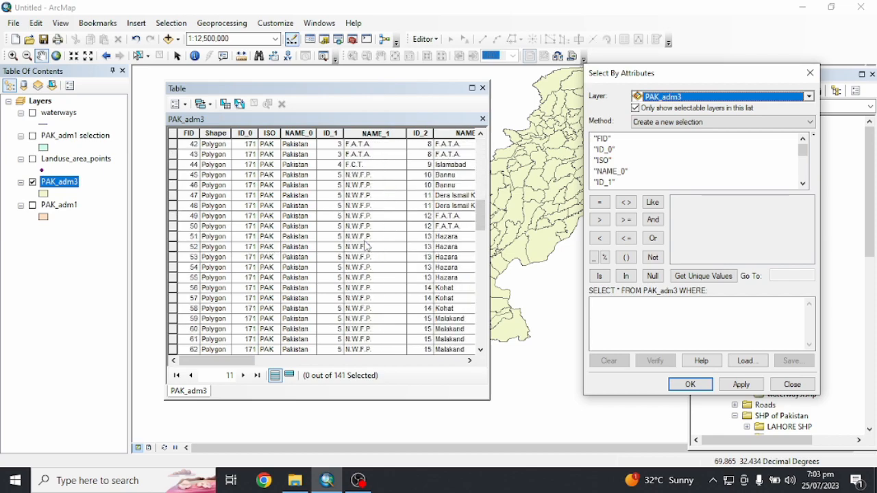
{"action": "scroll", "coordinate": [368, 228], "scroll_direction": "down", "scroll_amount": 7}
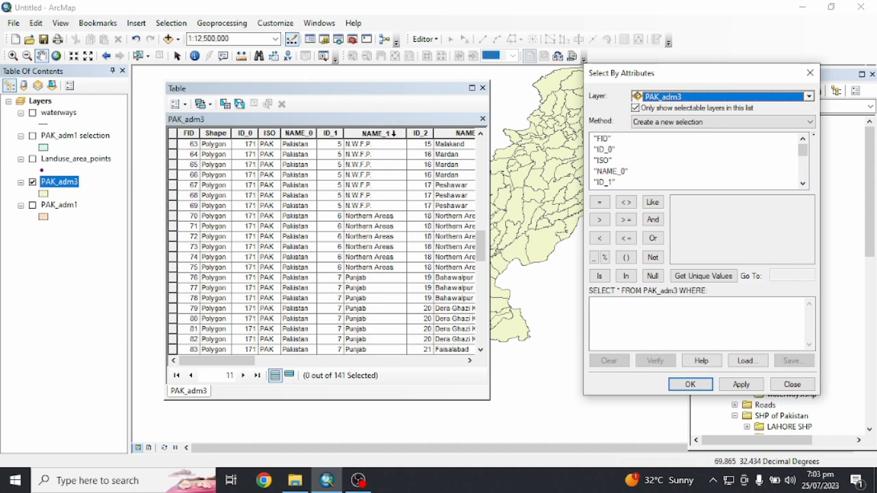
Step: Start the selection expression with a single "NAME_1" field, removing any repeated insertion
{"action": "scroll", "coordinate": [627, 175], "scroll_direction": "down", "scroll_amount": 1}
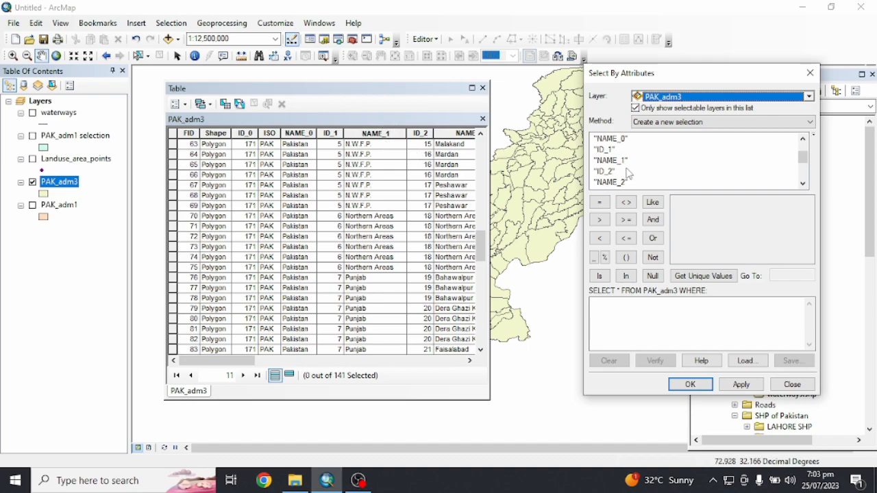
{"action": "left_click", "coordinate": [616, 161]}
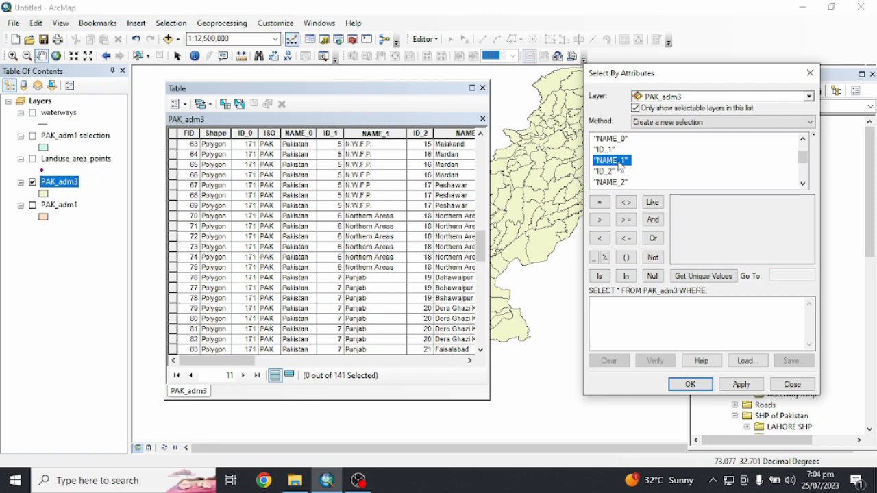
{"action": "left_click", "coordinate": [617, 302]}
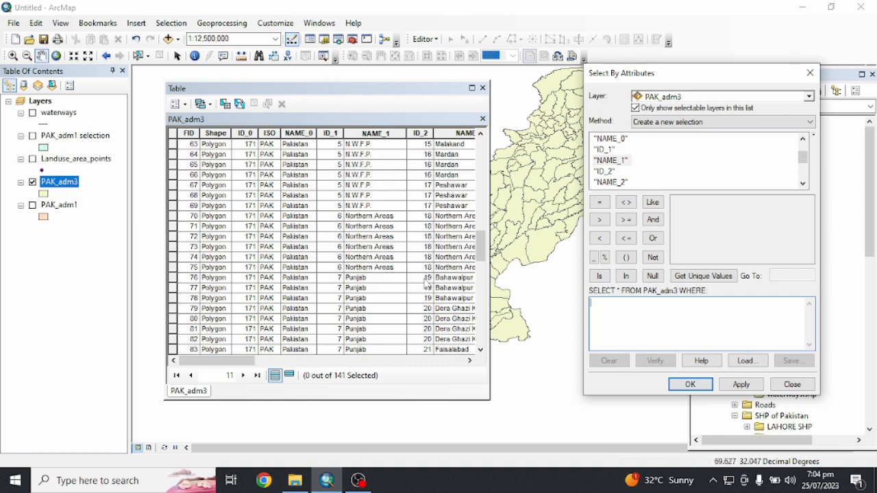
{"action": "double_click", "coordinate": [616, 160]}
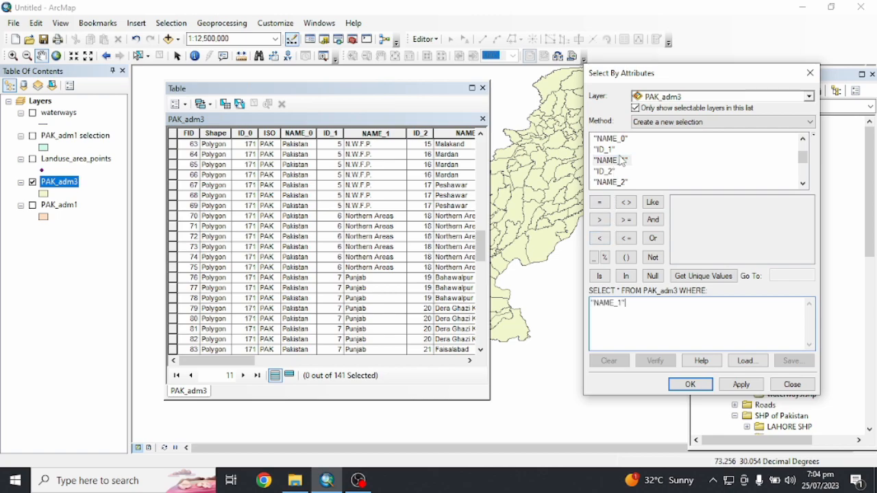
{"action": "double_click", "coordinate": [616, 160]}
{"action": "key", "text": "BackSpace"}
{"action": "key", "text": "BackSpace"}
{"action": "key", "text": "BackSpace"}
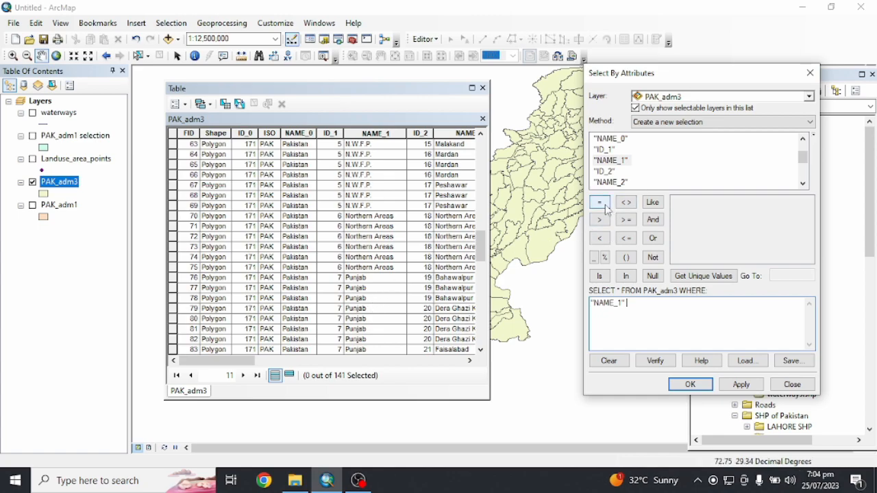
Step: Complete the expression as "NAME_1" = 'Punjab' using the field's unique values
{"action": "left_click", "coordinate": [704, 275]}
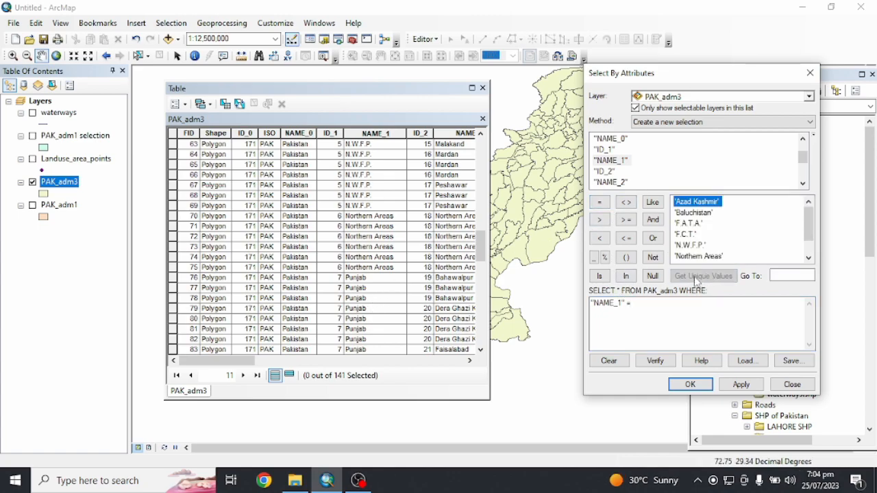
{"action": "scroll", "coordinate": [693, 240], "scroll_direction": "down", "scroll_amount": 1}
{"action": "left_click", "coordinate": [689, 246]}
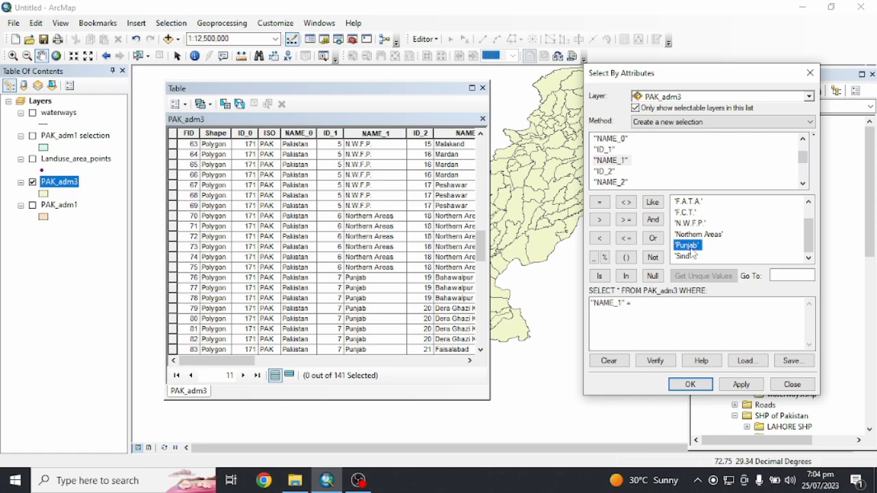
{"action": "double_click", "coordinate": [688, 245]}
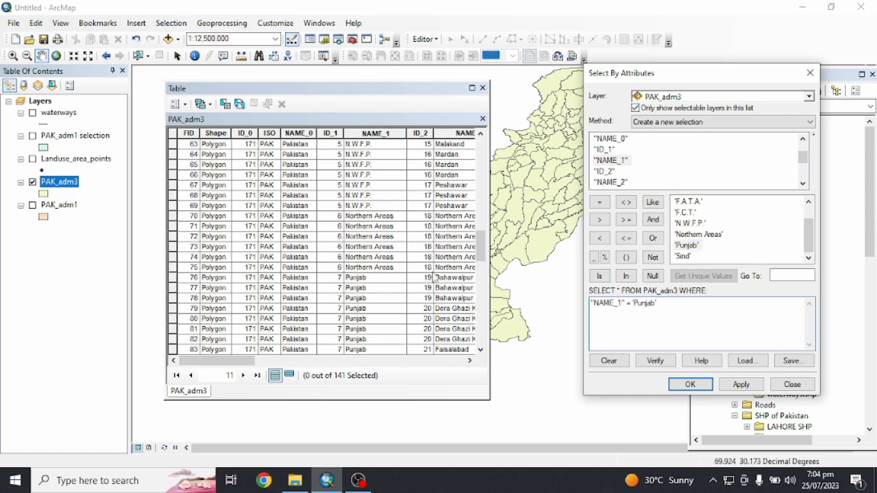
Step: Verify the Punjab expression and run it to select the matching PAK_adm3 features
{"action": "left_click", "coordinate": [656, 361]}
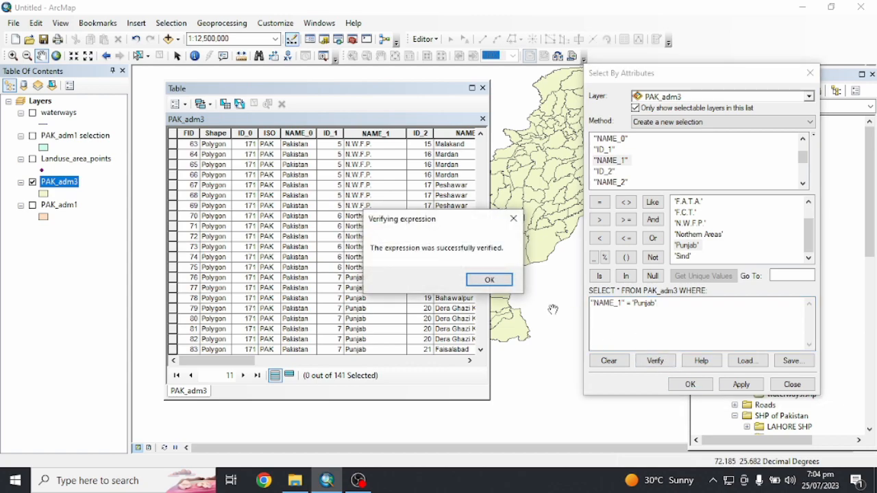
{"action": "left_click", "coordinate": [489, 280]}
{"action": "left_click", "coordinate": [691, 385]}
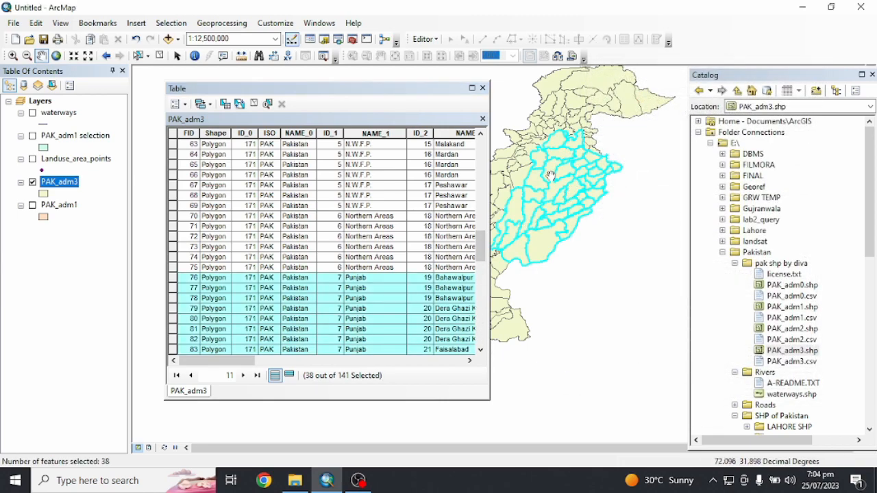
Step: Examine the selected Punjab records and their NAME_2 and NAME_3 values in the attribute table, and close the table
{"action": "scroll", "coordinate": [273, 248], "scroll_direction": "down", "scroll_amount": 6}
{"action": "scroll", "coordinate": [273, 248], "scroll_direction": "down", "scroll_amount": 2}
{"action": "scroll", "coordinate": [288, 253], "scroll_direction": "up", "scroll_amount": 3}
{"action": "scroll", "coordinate": [299, 263], "scroll_direction": "down", "scroll_amount": 8}
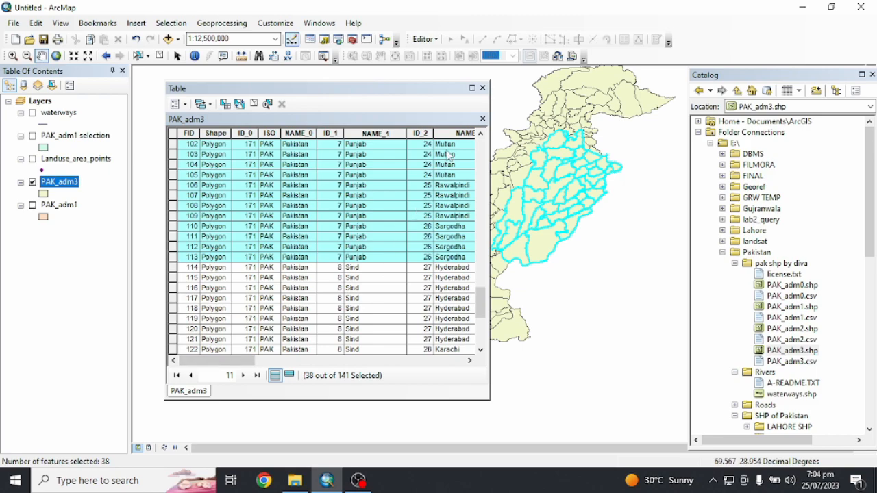
{"action": "left_click_drag", "start_coordinate": [223, 361], "coordinate": [341, 367]}
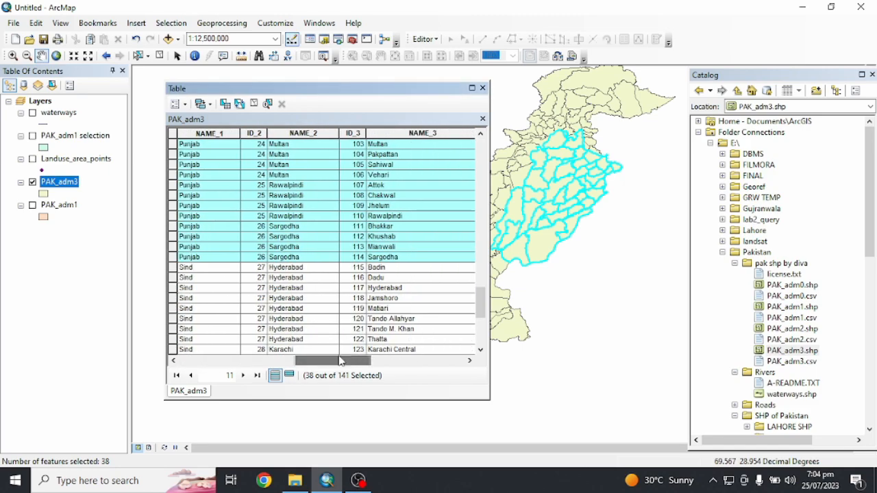
{"action": "scroll", "coordinate": [410, 207], "scroll_direction": "up", "scroll_amount": 6}
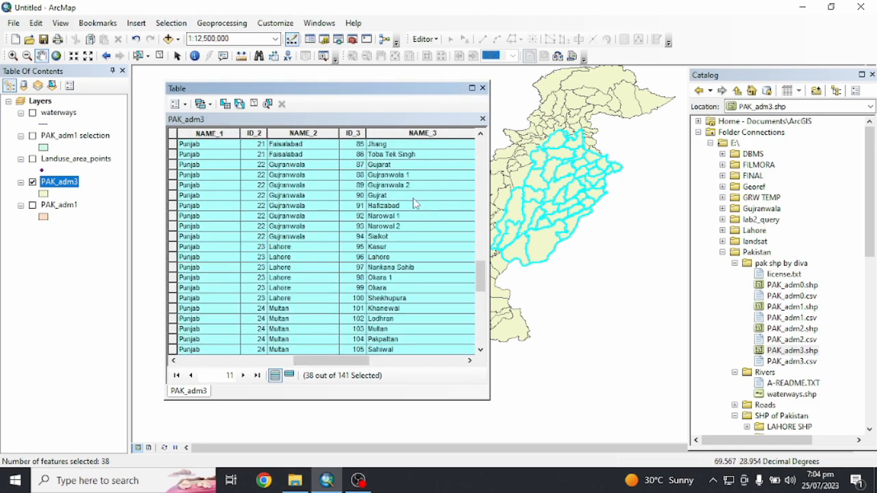
{"action": "scroll", "coordinate": [415, 204], "scroll_direction": "up", "scroll_amount": 6}
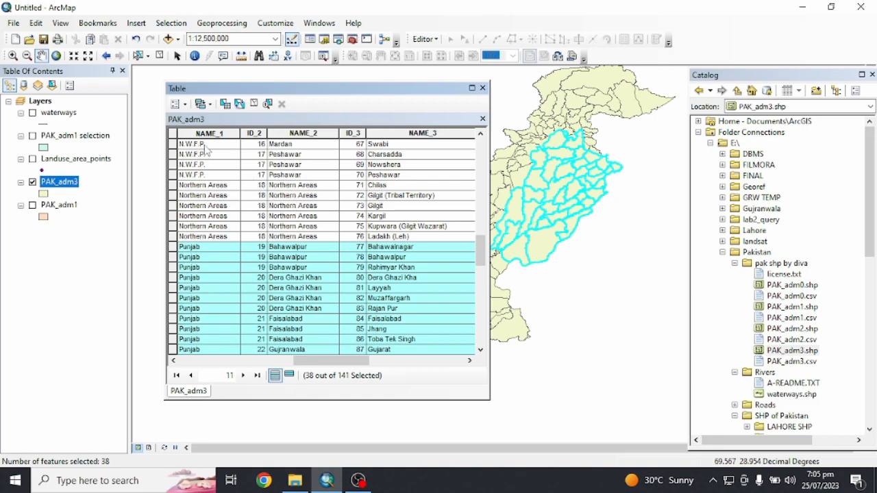
{"action": "left_click", "coordinate": [483, 89]}
Step: Clear the Punjab selection and display the PAK_adm1 layer in place of PAK_adm3
{"action": "left_click", "coordinate": [159, 56]}
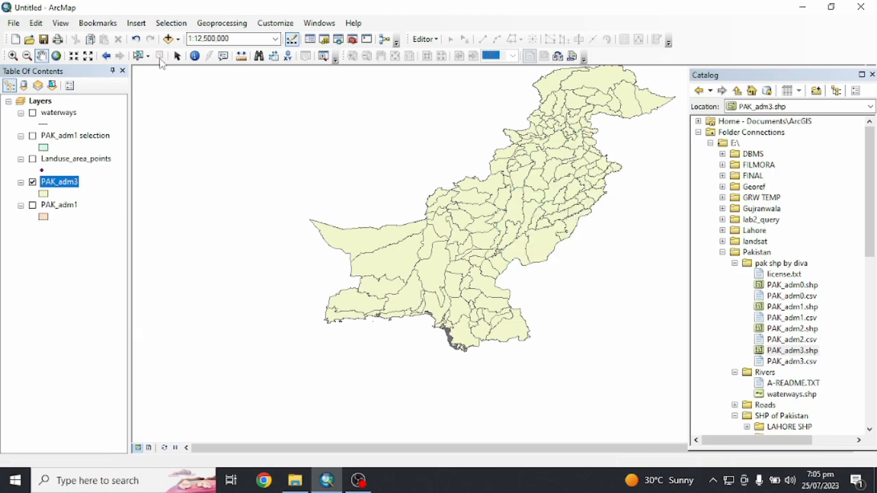
{"action": "left_click", "coordinate": [32, 205]}
{"action": "left_click", "coordinate": [33, 181]}
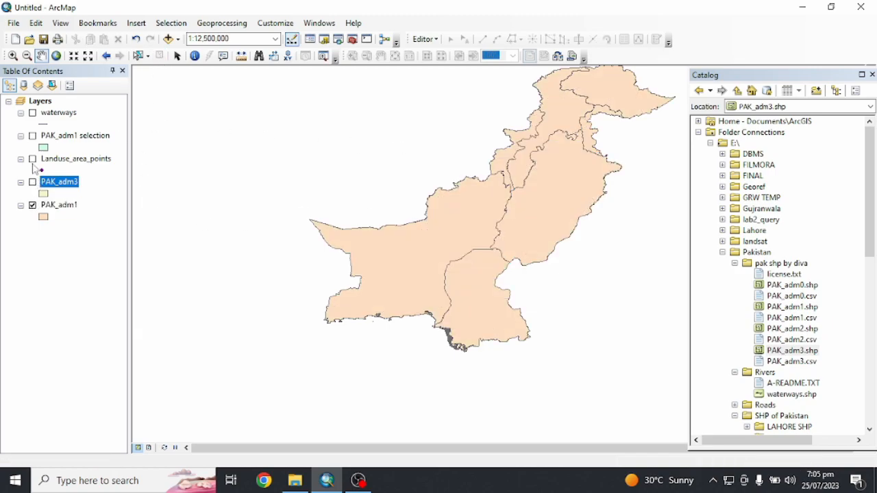
Step: Display the Landuse_area_points layer together with PAK_adm1 on the map
{"action": "left_click", "coordinate": [32, 159]}
{"action": "left_click", "coordinate": [45, 159]}
{"action": "left_click_drag", "start_coordinate": [543, 189], "coordinate": [510, 234]}
Step: Examine the fclass and name values in the Landuse_area_points attribute table, and close the table
{"action": "right_click", "coordinate": [73, 162]}
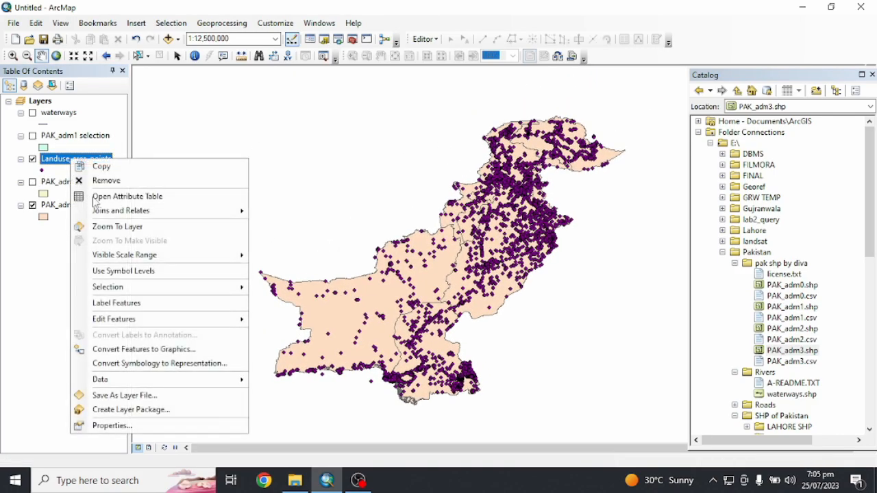
{"action": "left_click", "coordinate": [130, 198]}
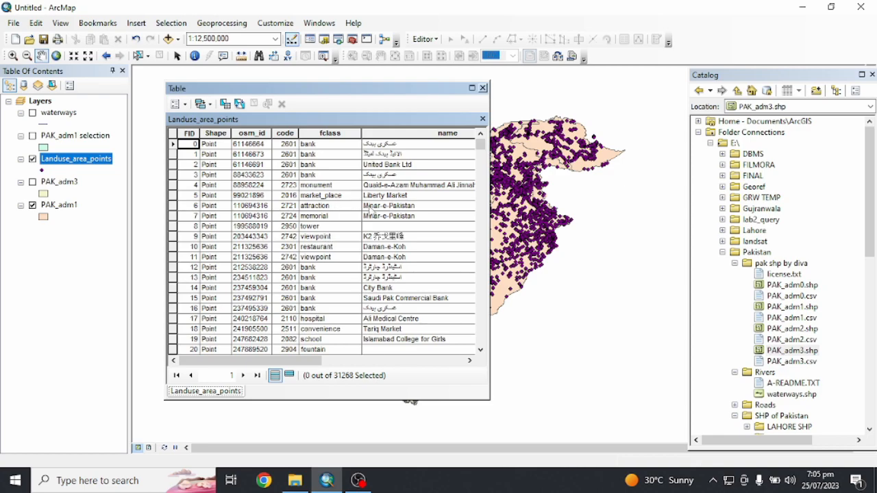
{"action": "scroll", "coordinate": [326, 157], "scroll_direction": "down", "scroll_amount": 5}
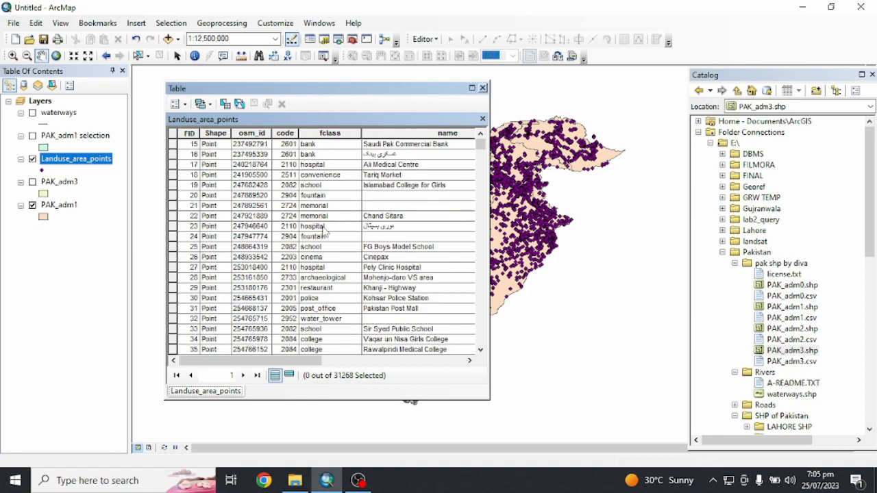
{"action": "scroll", "coordinate": [326, 223], "scroll_direction": "down", "scroll_amount": 1}
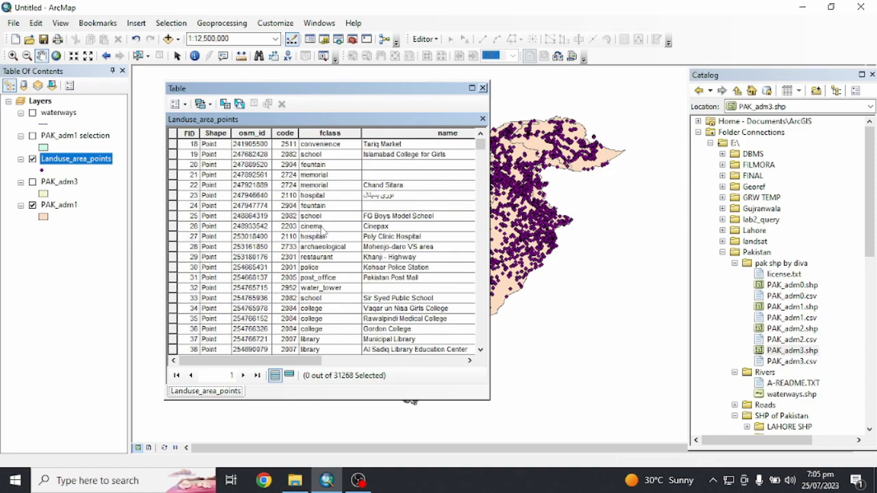
{"action": "scroll", "coordinate": [326, 226], "scroll_direction": "down", "scroll_amount": 2}
{"action": "scroll", "coordinate": [331, 226], "scroll_direction": "down", "scroll_amount": 10}
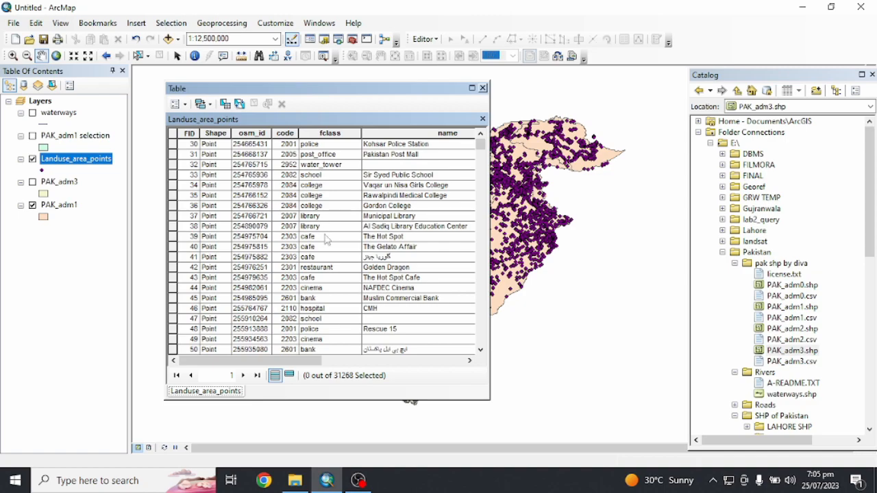
{"action": "left_click", "coordinate": [482, 88]}
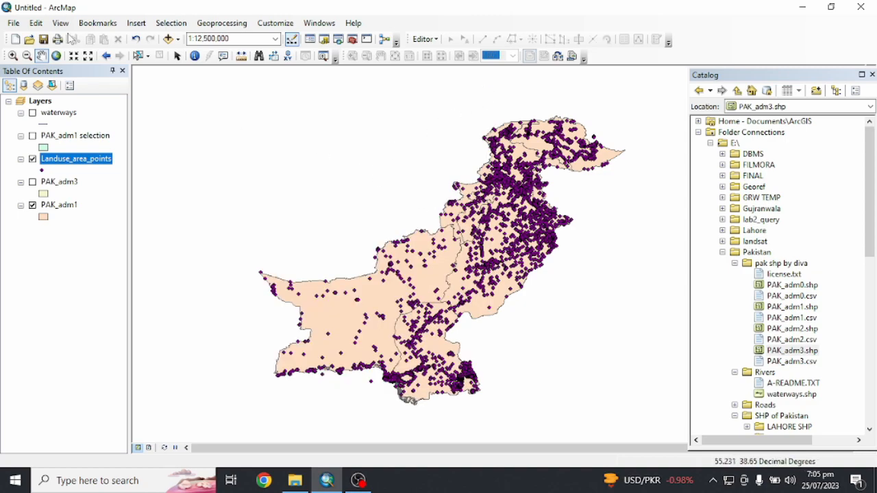
Step: Start a Select By Attributes query with Landuse_area_points as the target layer
{"action": "left_click", "coordinate": [171, 23]}
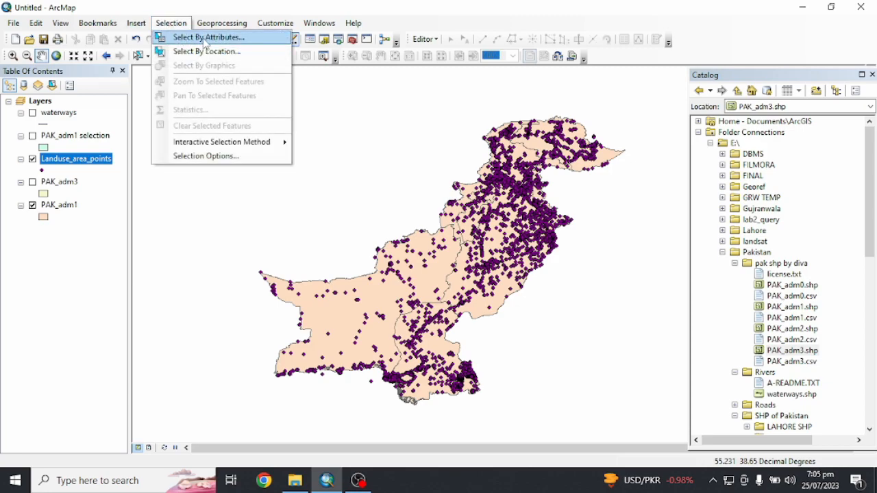
{"action": "left_click", "coordinate": [205, 36]}
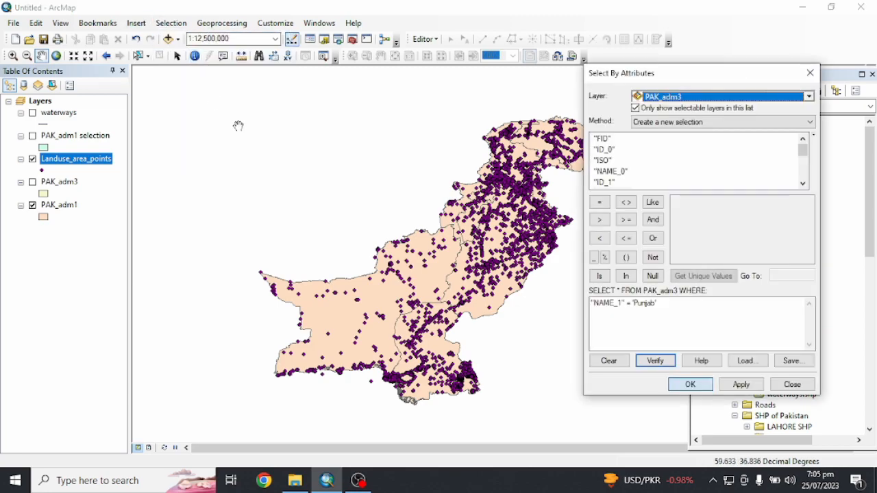
{"action": "left_click", "coordinate": [743, 100]}
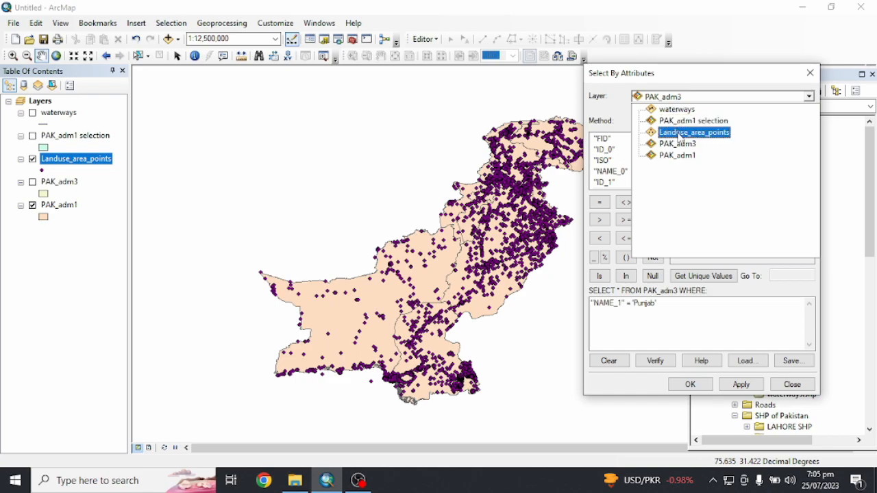
{"action": "left_click", "coordinate": [678, 136]}
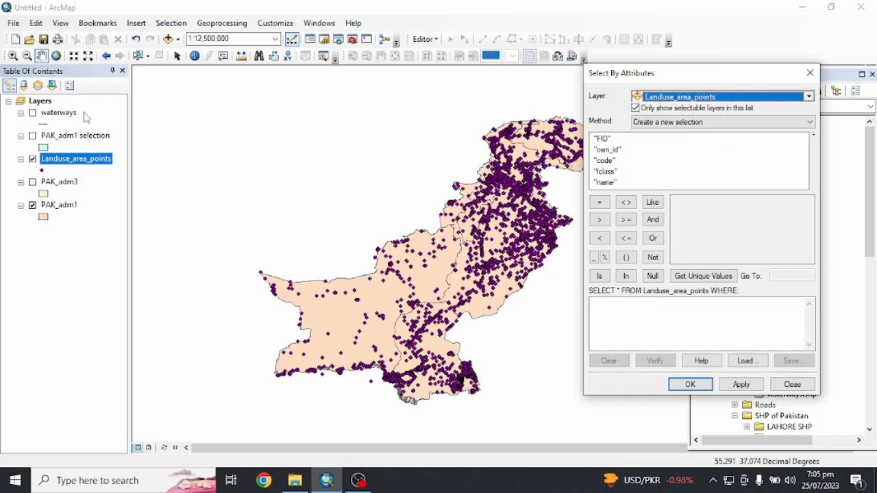
Step: Reopen the Landuse_area_points attribute table and look through the fclass column for feature types to query
{"action": "left_click", "coordinate": [75, 161]}
{"action": "right_click", "coordinate": [75, 161]}
{"action": "left_click", "coordinate": [113, 199]}
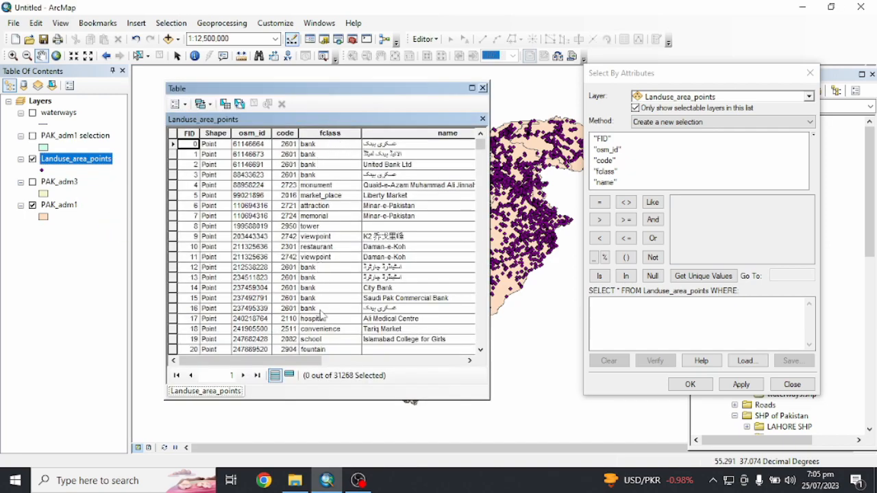
{"action": "scroll", "coordinate": [322, 266], "scroll_direction": "down", "scroll_amount": 8}
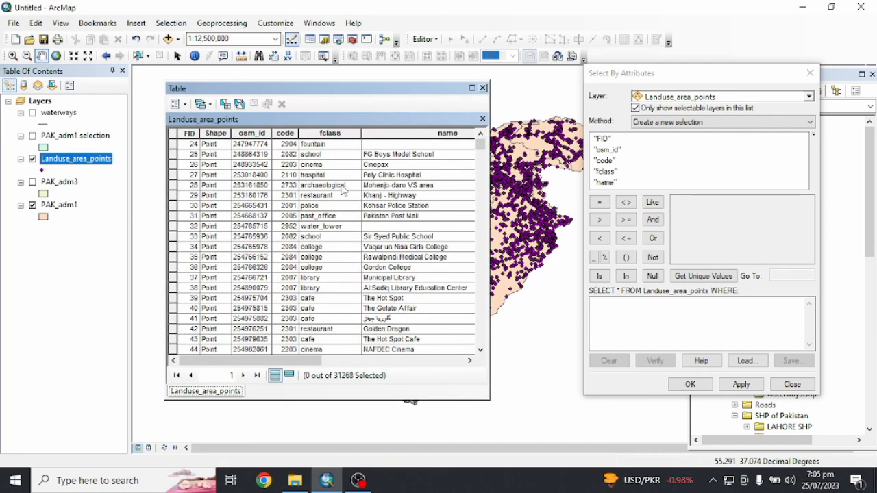
Step: Build the query expression "fclass" = 'school' for Landuse_area_points
{"action": "left_click", "coordinate": [605, 172]}
{"action": "double_click", "coordinate": [607, 172]}
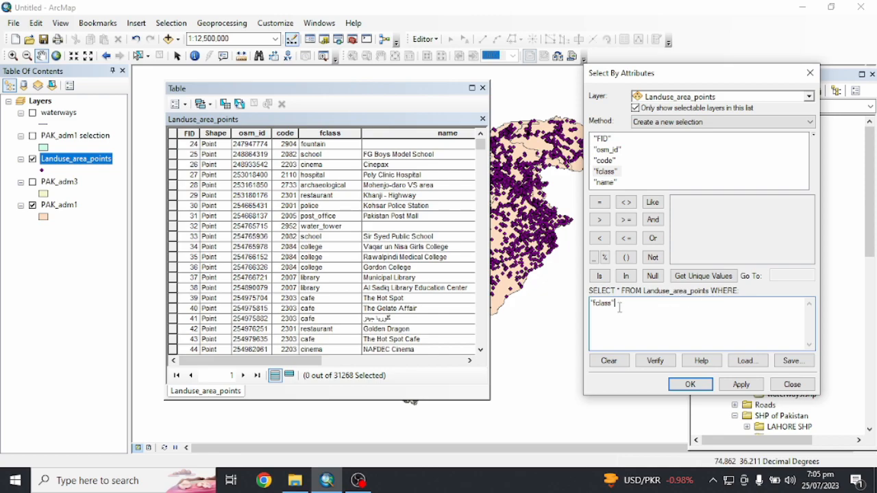
{"action": "left_click", "coordinate": [600, 202]}
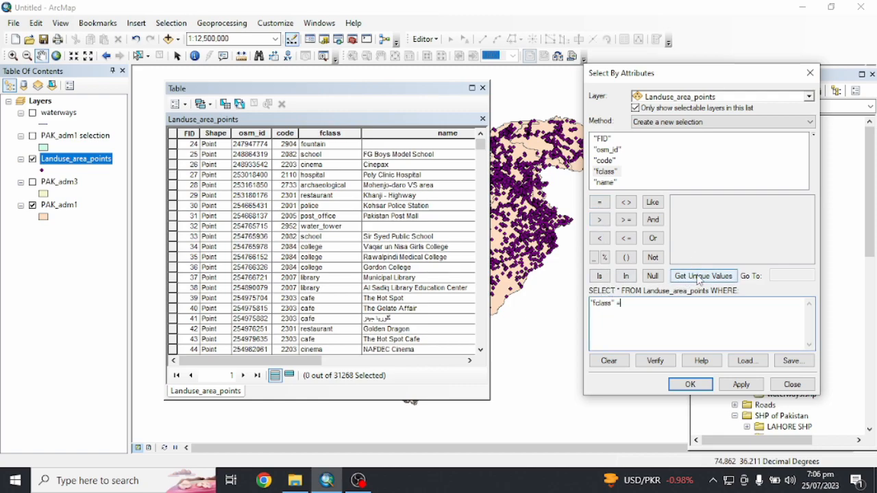
{"action": "type", "text": "'school"}
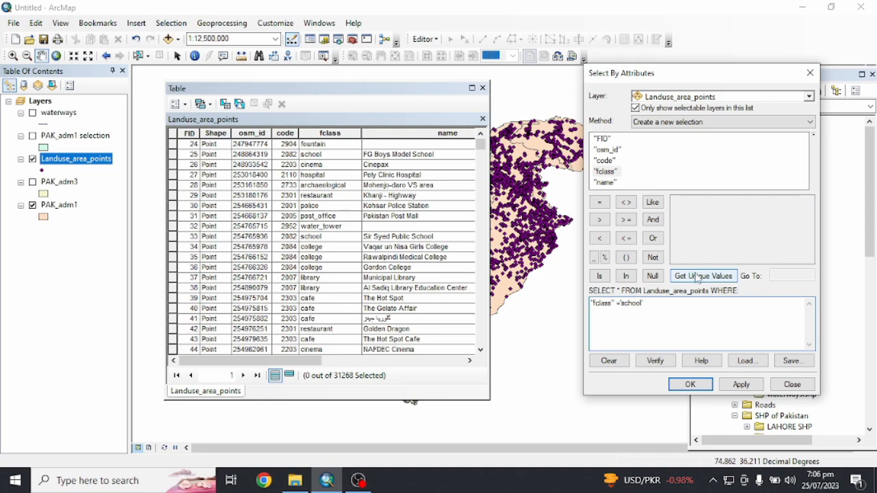
Step: Verify the school expression and run it to select the matching Landuse_area_points features
{"action": "left_click", "coordinate": [654, 360]}
{"action": "left_click", "coordinate": [488, 281]}
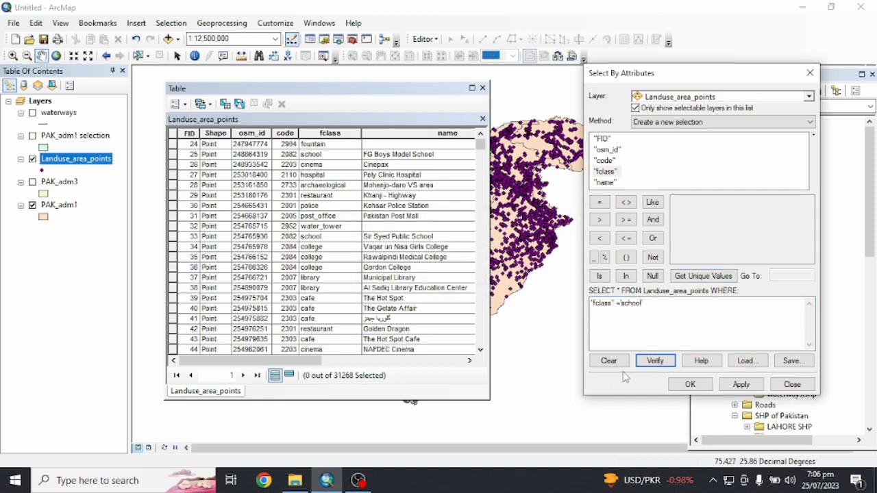
{"action": "left_click", "coordinate": [689, 385]}
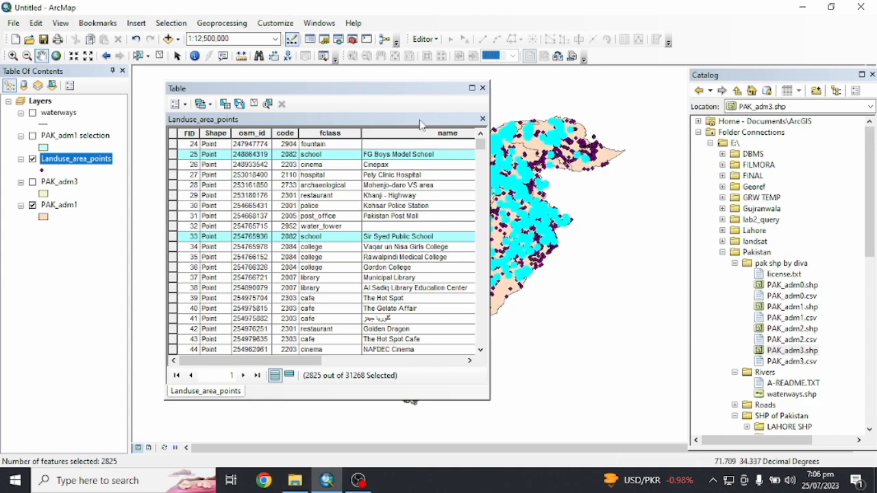
Step: Place the attribute table beside the map and examine the selected school records and their names
{"action": "double_click", "coordinate": [423, 90]}
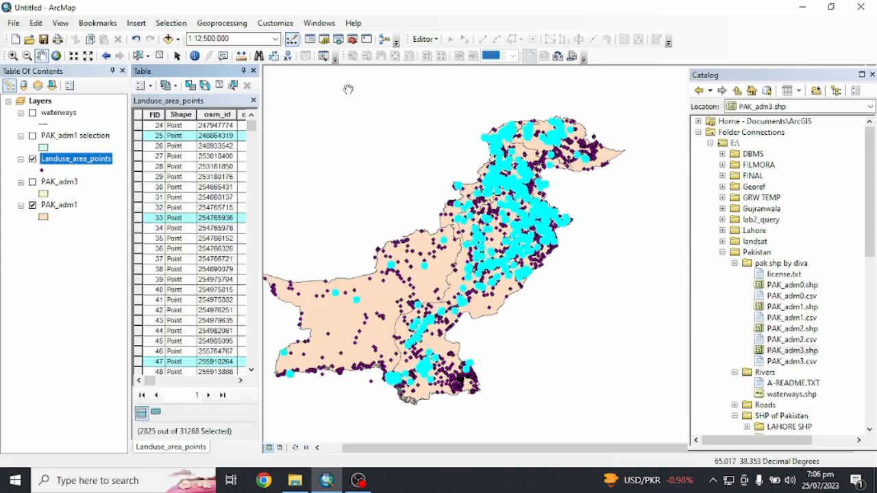
{"action": "double_click", "coordinate": [226, 71]}
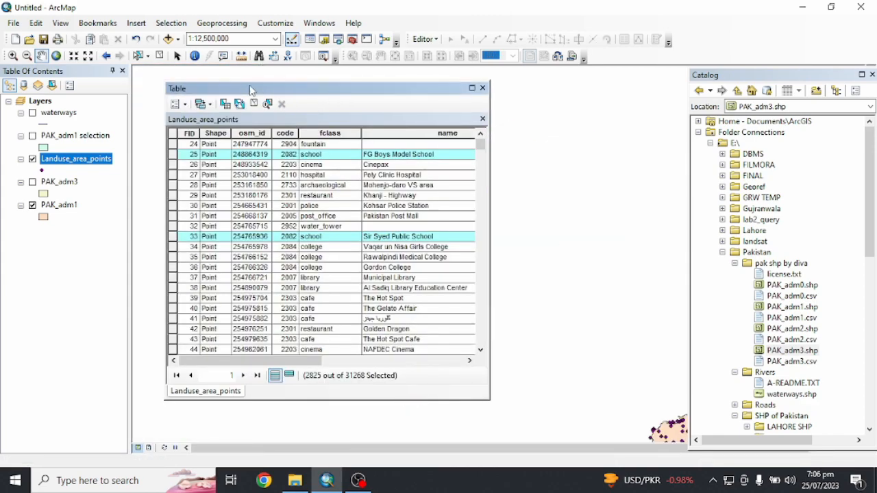
{"action": "left_click_drag", "start_coordinate": [354, 93], "coordinate": [238, 86]}
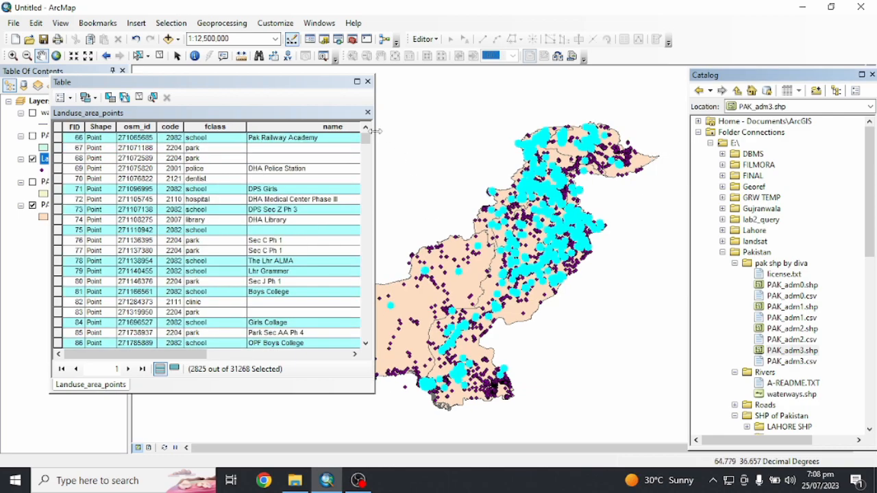
{"action": "scroll", "coordinate": [235, 281], "scroll_direction": "down", "scroll_amount": 5}
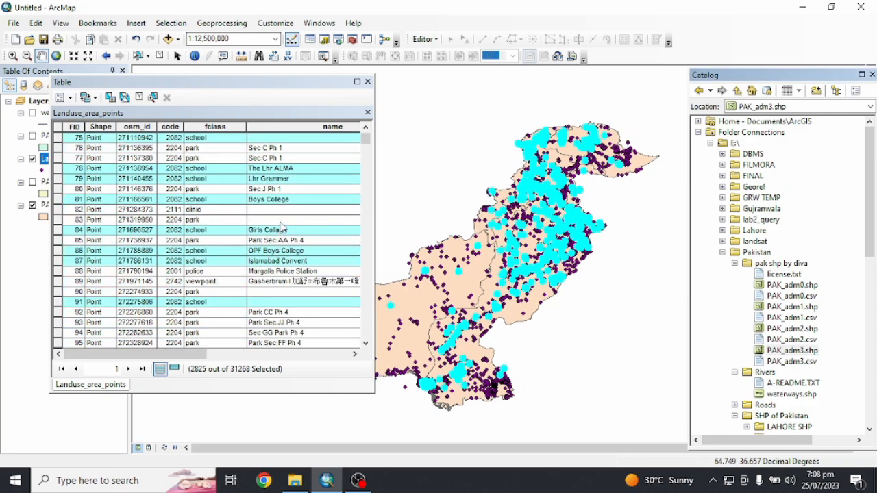
{"action": "scroll", "coordinate": [281, 226], "scroll_direction": "down", "scroll_amount": 1}
{"action": "scroll", "coordinate": [281, 237], "scroll_direction": "down", "scroll_amount": 9}
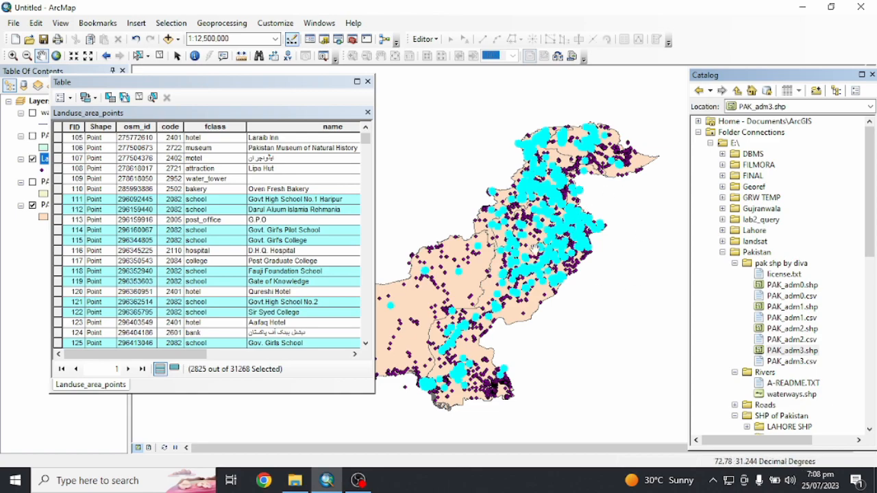
{"action": "scroll", "coordinate": [248, 248], "scroll_direction": "down", "scroll_amount": 1}
{"action": "scroll", "coordinate": [282, 268], "scroll_direction": "down", "scroll_amount": 1}
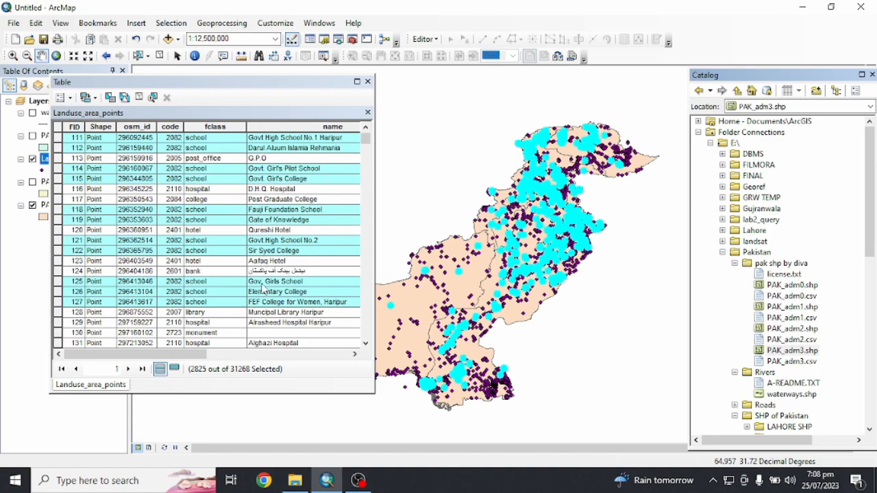
{"action": "scroll", "coordinate": [260, 291], "scroll_direction": "down", "scroll_amount": 3}
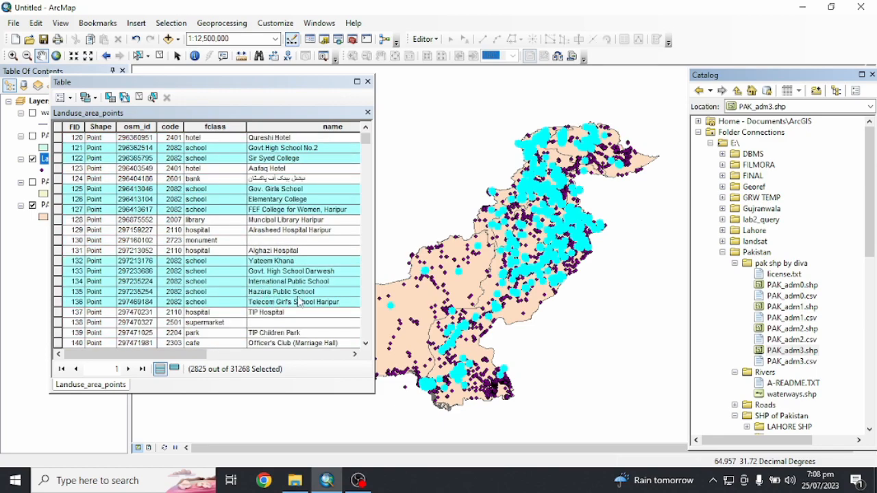
{"action": "scroll", "coordinate": [299, 302], "scroll_direction": "down", "scroll_amount": 3}
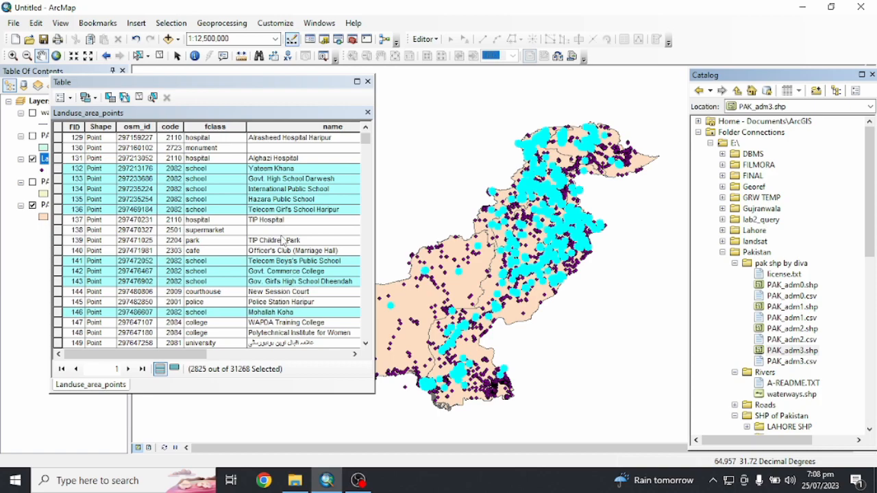
Step: Start a new attribute query on Landuse_area_points with the expression "name" LIKE 'Gov%'
{"action": "left_click", "coordinate": [171, 23]}
{"action": "left_click", "coordinate": [219, 38]}
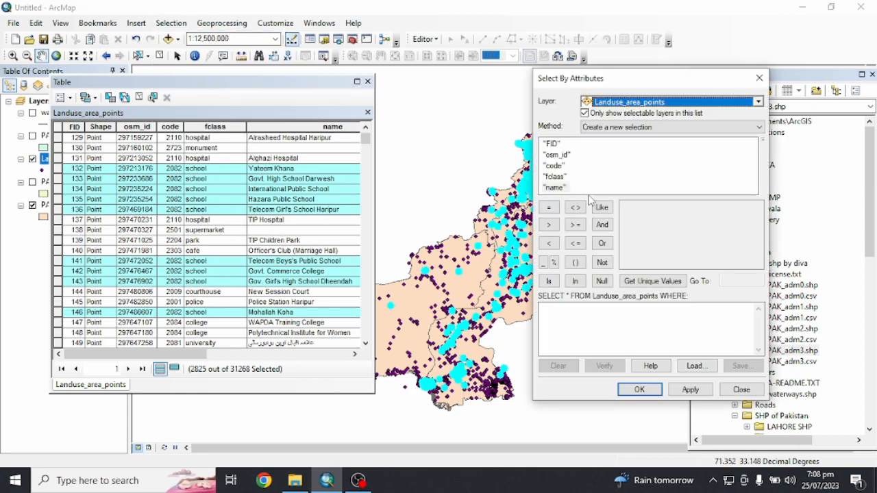
{"action": "left_click", "coordinate": [601, 311]}
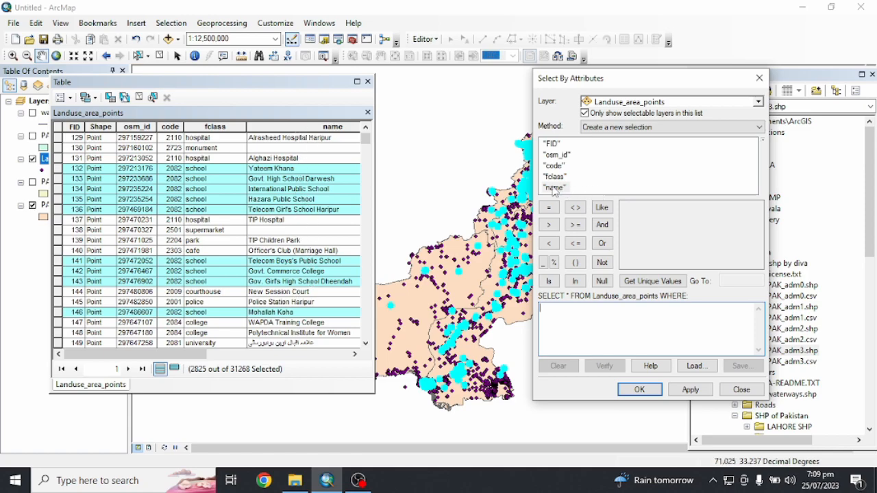
{"action": "double_click", "coordinate": [555, 187]}
{"action": "double_click", "coordinate": [580, 311]}
{"action": "left_click", "coordinate": [579, 311]}
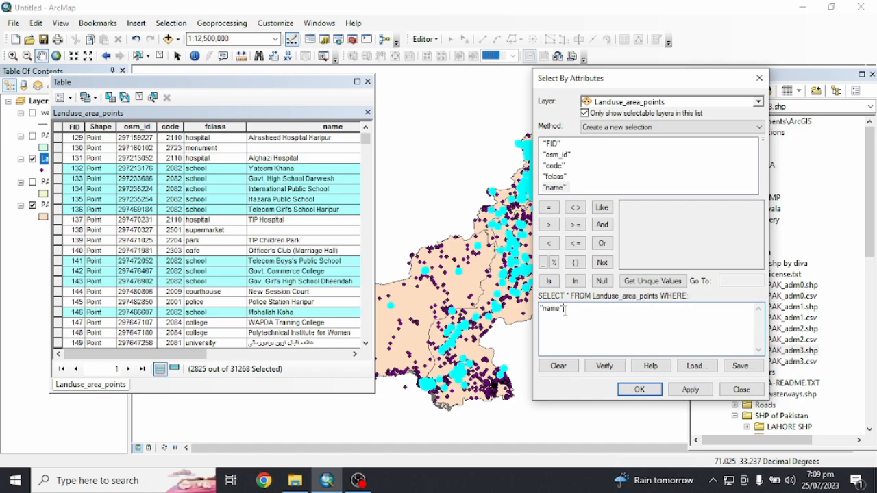
{"action": "left_click", "coordinate": [602, 207]}
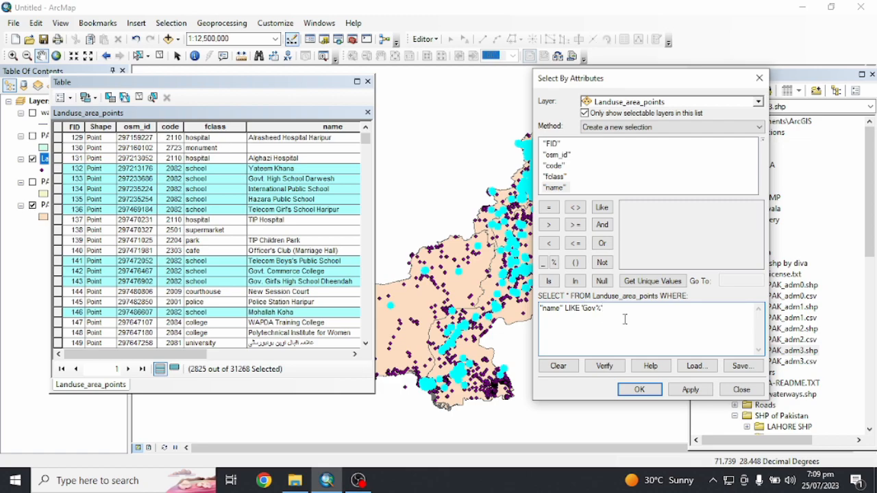
Step: Extend the expression with AND "fclass" = 'school', picking the value from the field's unique values
{"action": "left_click", "coordinate": [601, 224]}
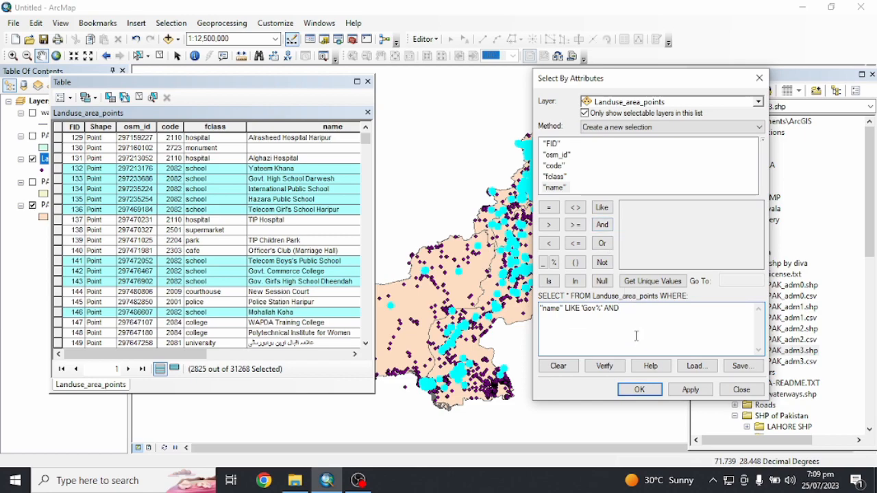
{"action": "double_click", "coordinate": [554, 176]}
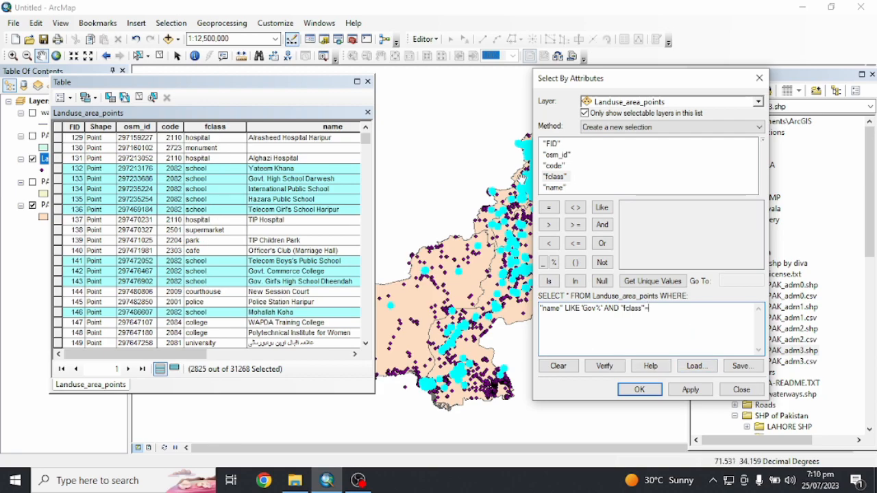
{"action": "left_click", "coordinate": [644, 281]}
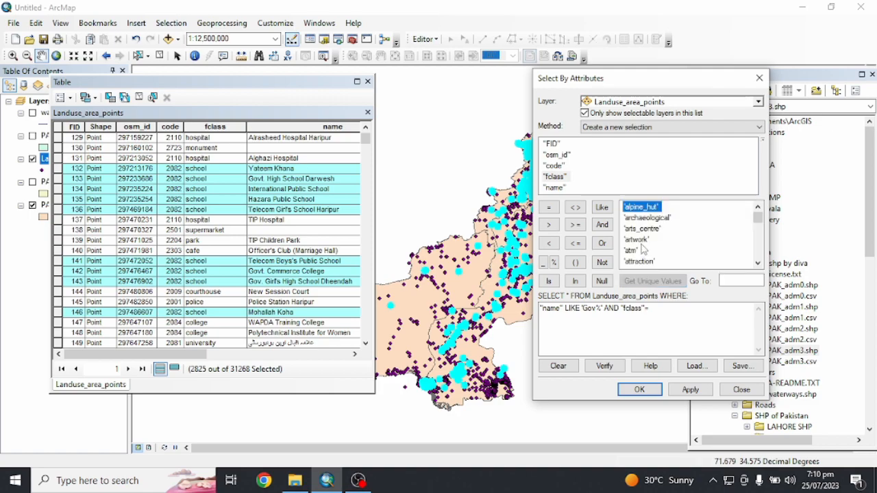
{"action": "scroll", "coordinate": [640, 247], "scroll_direction": "down", "scroll_amount": 5}
{"action": "scroll", "coordinate": [637, 252], "scroll_direction": "down", "scroll_amount": 10}
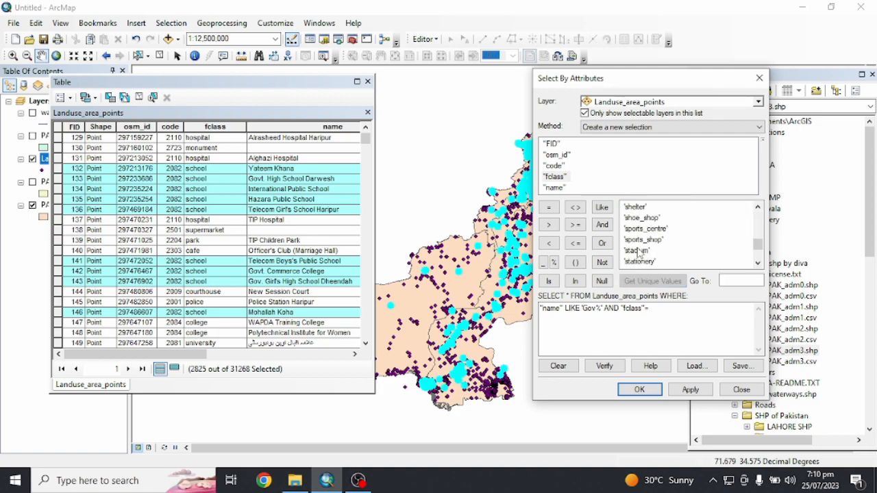
{"action": "scroll", "coordinate": [640, 235], "scroll_direction": "up", "scroll_amount": 2}
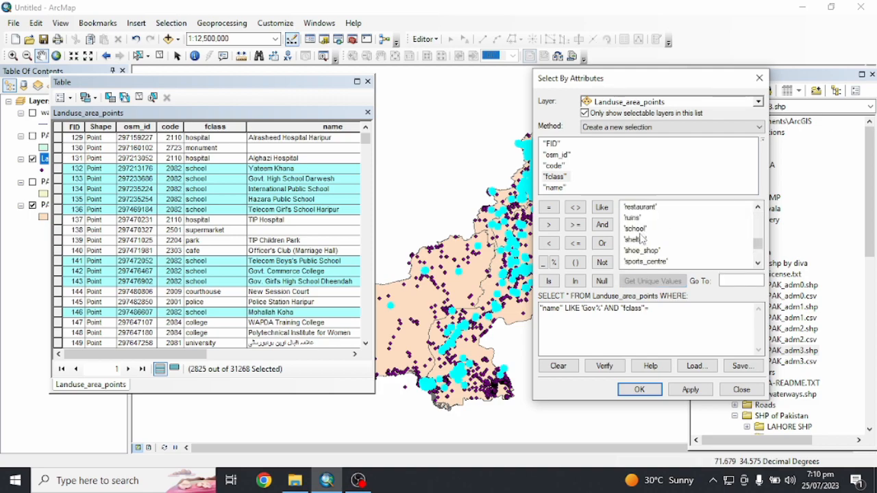
{"action": "double_click", "coordinate": [634, 228]}
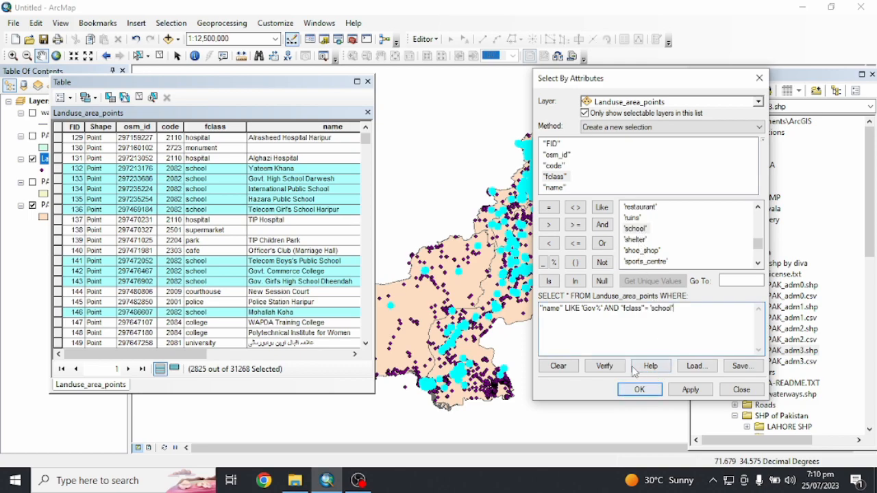
Step: Verify the combined name and fclass expression and run it to select the matching government schools in Landuse_area_points
{"action": "left_click", "coordinate": [604, 366]}
{"action": "left_click", "coordinate": [488, 280]}
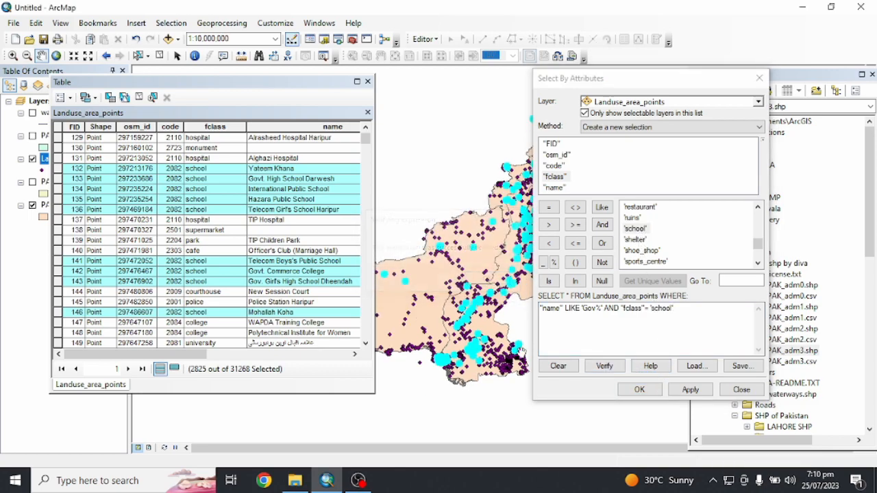
{"action": "left_click", "coordinate": [631, 391]}
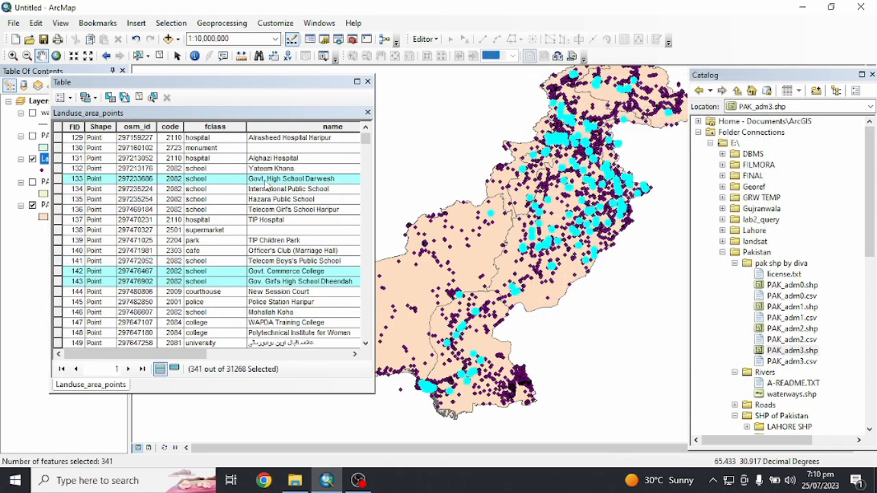
Step: Examine the selected government school records throughout the Landuse_area_points attribute table, and close the table
{"action": "scroll", "coordinate": [269, 183], "scroll_direction": "down", "scroll_amount": 1}
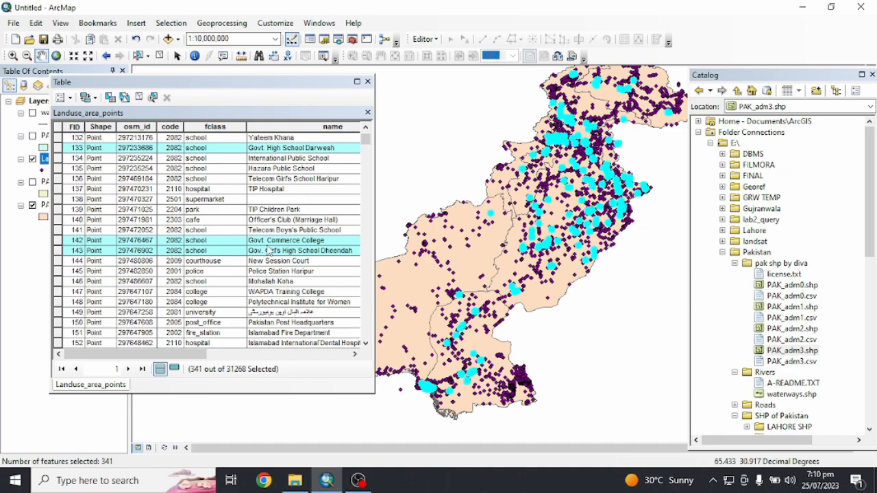
{"action": "scroll", "coordinate": [268, 254], "scroll_direction": "down", "scroll_amount": 1}
{"action": "scroll", "coordinate": [269, 267], "scroll_direction": "down", "scroll_amount": 7}
{"action": "scroll", "coordinate": [269, 267], "scroll_direction": "down", "scroll_amount": 8}
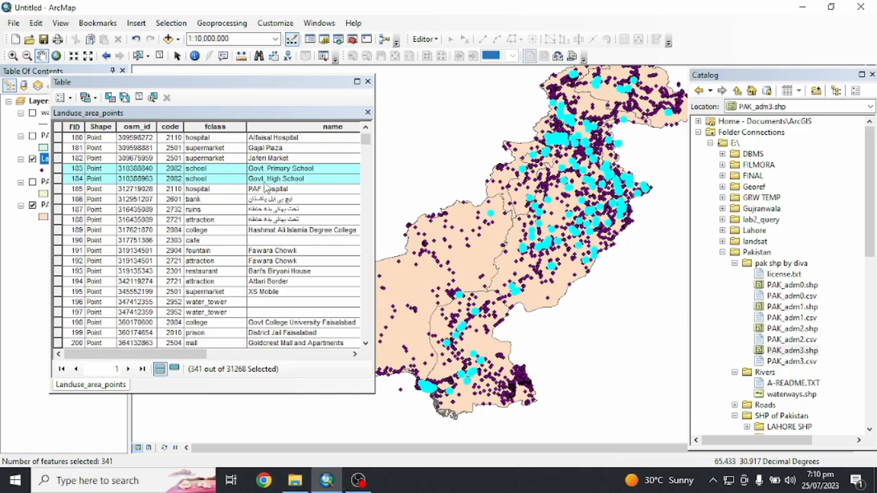
{"action": "scroll", "coordinate": [274, 249], "scroll_direction": "down", "scroll_amount": 17}
{"action": "scroll", "coordinate": [274, 252], "scroll_direction": "down", "scroll_amount": 20}
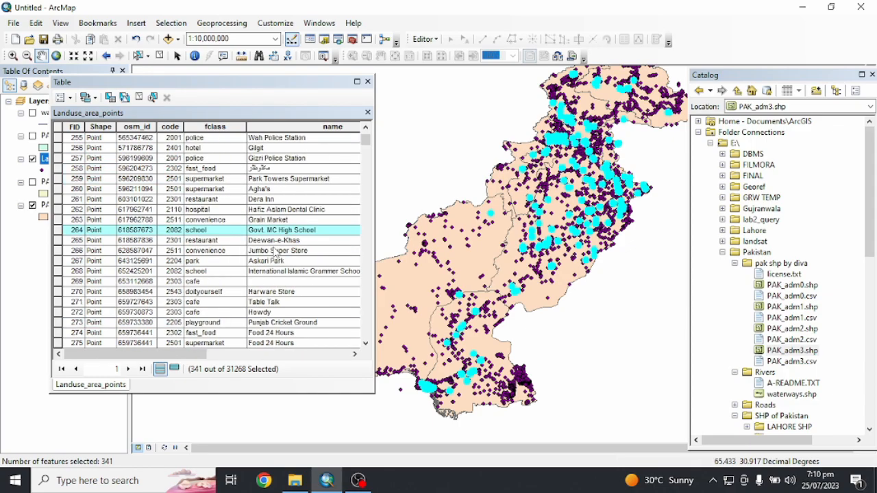
{"action": "scroll", "coordinate": [295, 246], "scroll_direction": "down", "scroll_amount": 10}
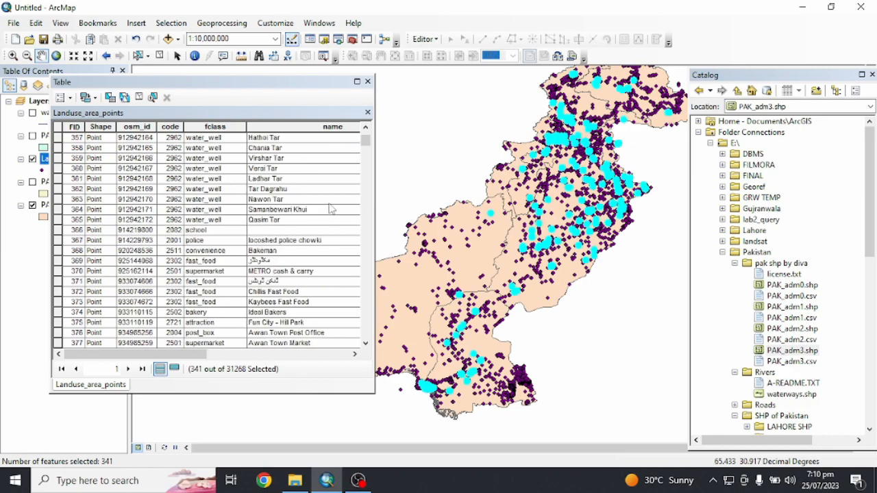
{"action": "left_click_drag", "start_coordinate": [366, 143], "coordinate": [367, 236]}
{"action": "scroll", "coordinate": [304, 259], "scroll_direction": "up", "scroll_amount": 1}
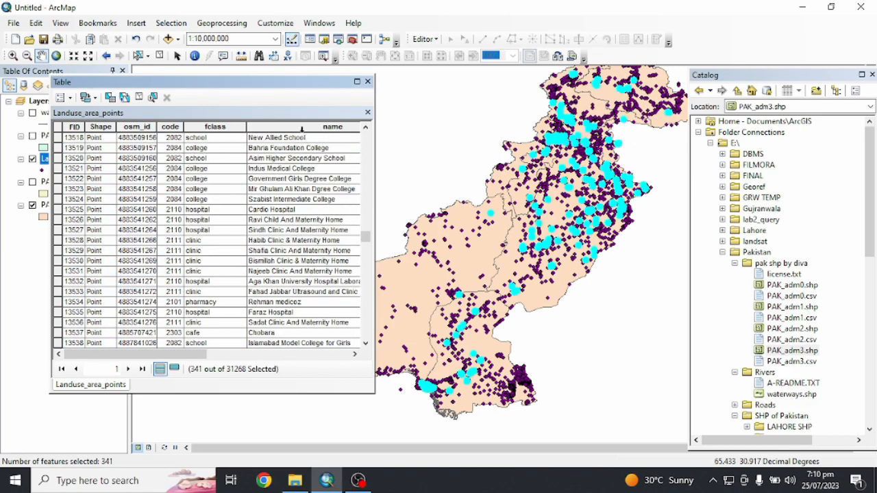
{"action": "left_click", "coordinate": [368, 81]}
Step: Create a new layer from the selected features of Landuse_area_points
{"action": "left_click_drag", "start_coordinate": [368, 82], "coordinate": [282, 165]}
{"action": "scroll", "coordinate": [283, 165], "scroll_direction": "down", "scroll_amount": 1}
{"action": "right_click", "coordinate": [96, 159]}
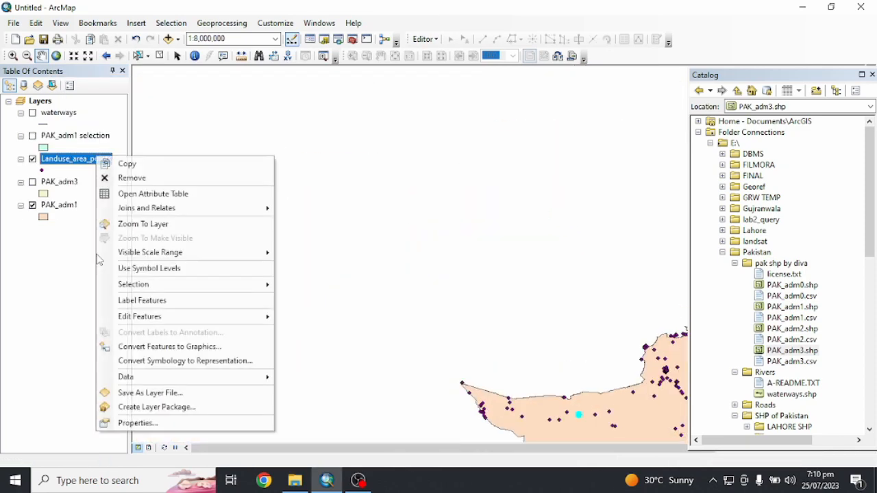
{"action": "mouse_move", "coordinate": [167, 287]}
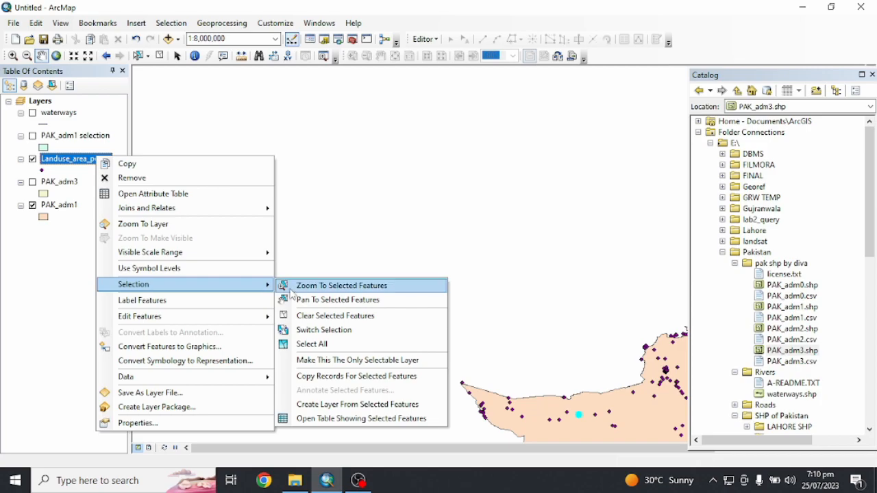
{"action": "left_click", "coordinate": [346, 406]}
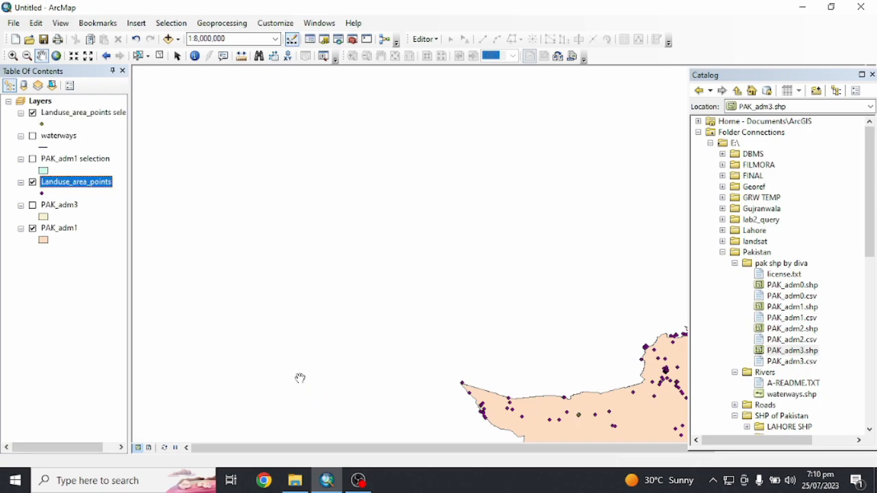
Step: Open the attribute table of the new government schools layer, examine its school names, and close the table
{"action": "right_click", "coordinate": [113, 112]}
{"action": "left_click", "coordinate": [171, 145]}
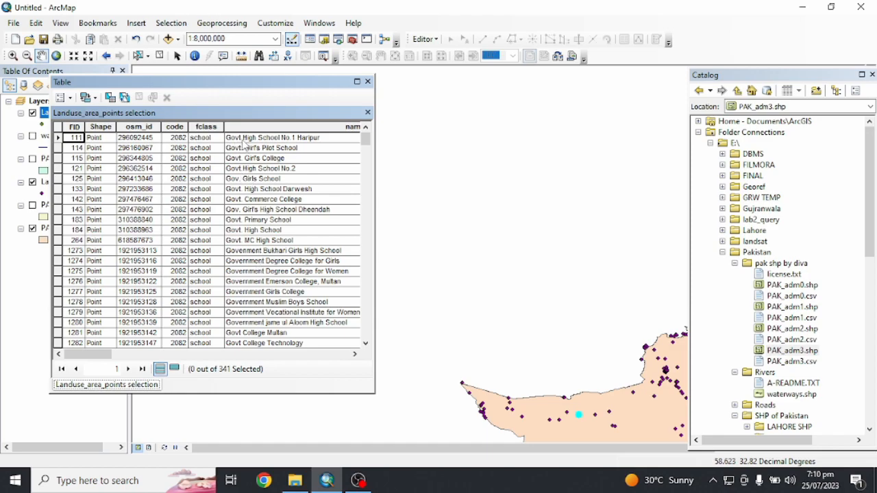
{"action": "scroll", "coordinate": [244, 155], "scroll_direction": "down", "scroll_amount": 6}
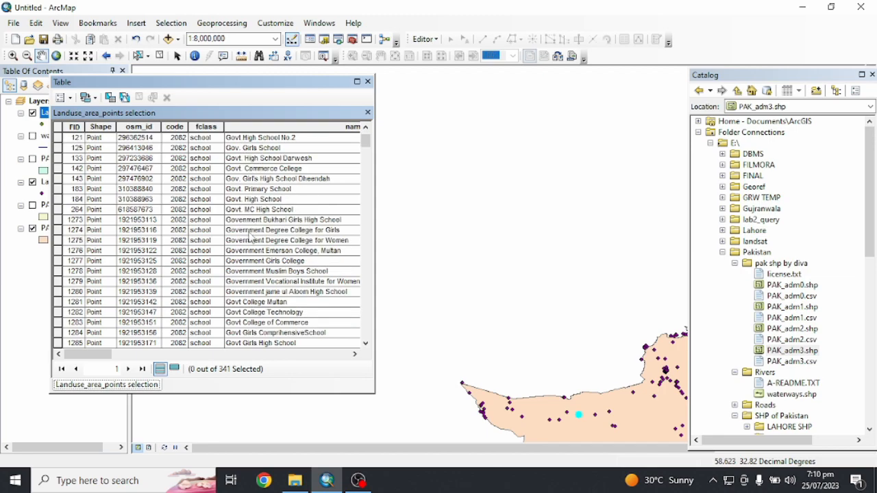
{"action": "scroll", "coordinate": [245, 272], "scroll_direction": "down", "scroll_amount": 8}
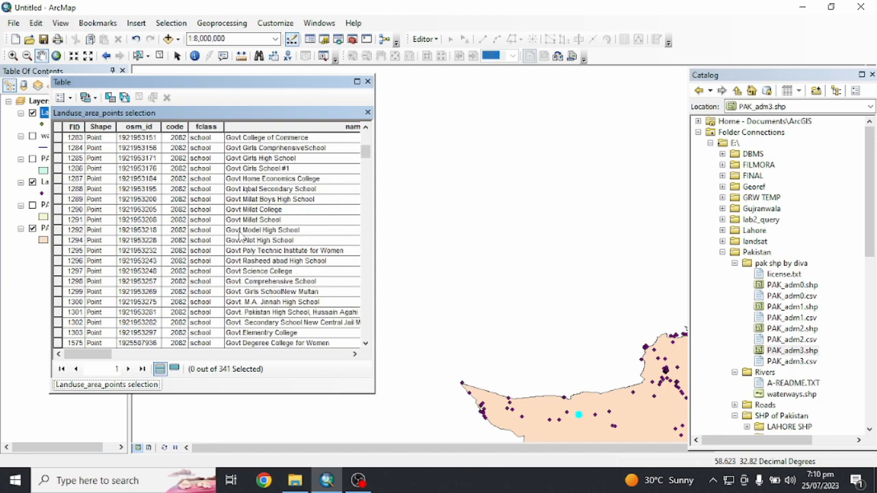
{"action": "scroll", "coordinate": [253, 296], "scroll_direction": "down", "scroll_amount": 10}
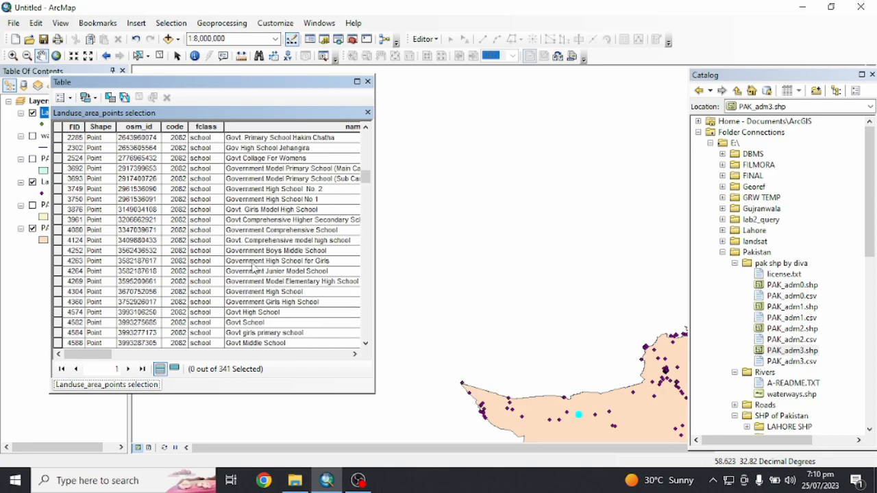
{"action": "scroll", "coordinate": [253, 264], "scroll_direction": "down", "scroll_amount": 20}
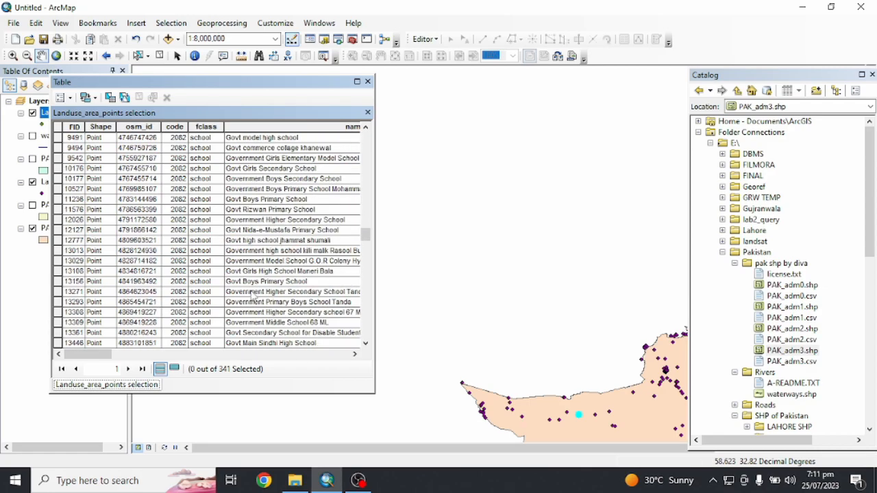
{"action": "scroll", "coordinate": [255, 322], "scroll_direction": "down", "scroll_amount": 10}
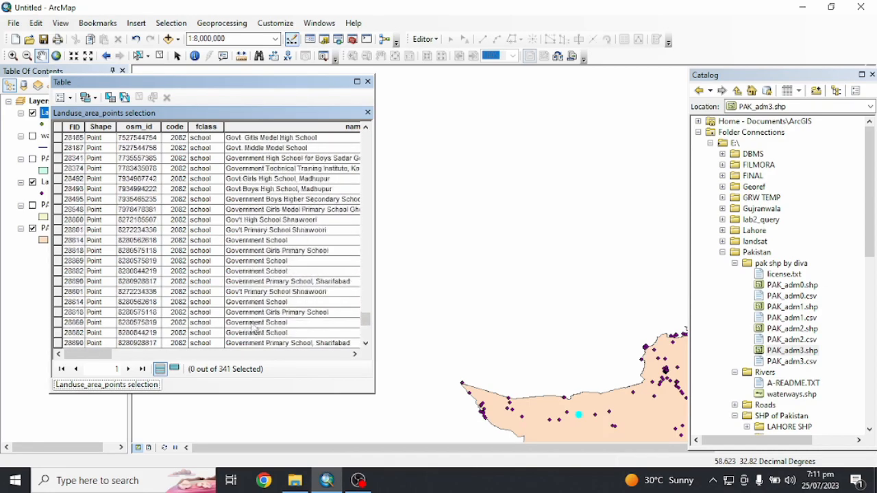
{"action": "scroll", "coordinate": [282, 308], "scroll_direction": "up", "scroll_amount": 15}
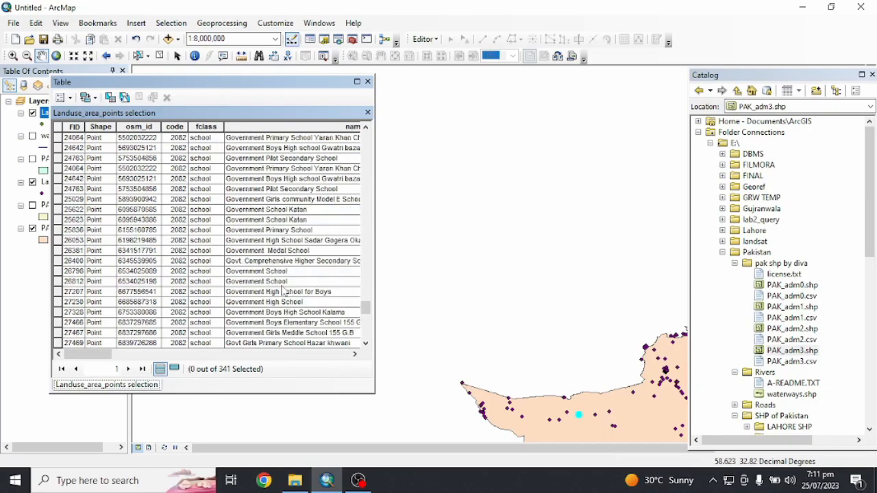
{"action": "scroll", "coordinate": [291, 243], "scroll_direction": "up", "scroll_amount": 15}
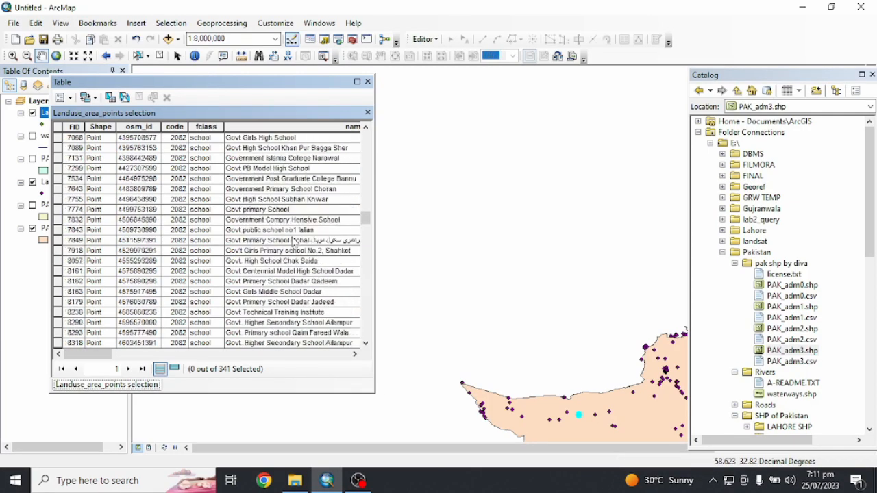
{"action": "left_click", "coordinate": [367, 82]}
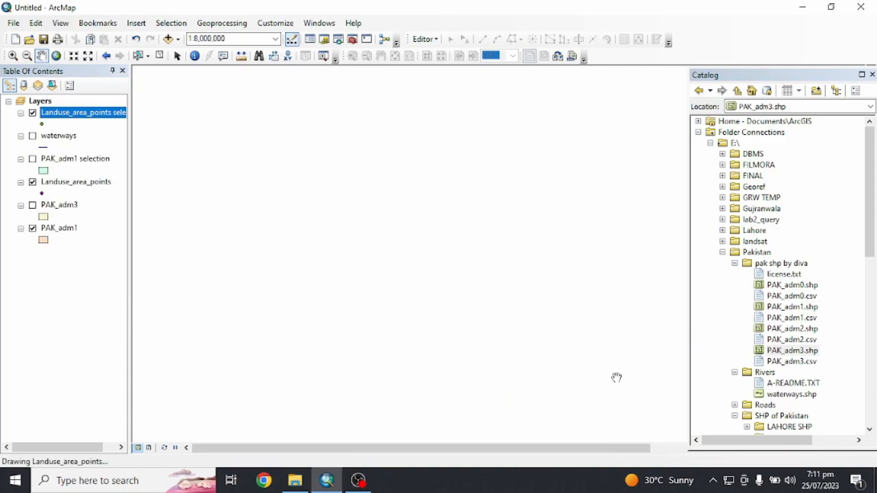
Step: Zoom the map to Landuse_area_points and set its attribute query method to Select from current selection
{"action": "right_click", "coordinate": [58, 181]}
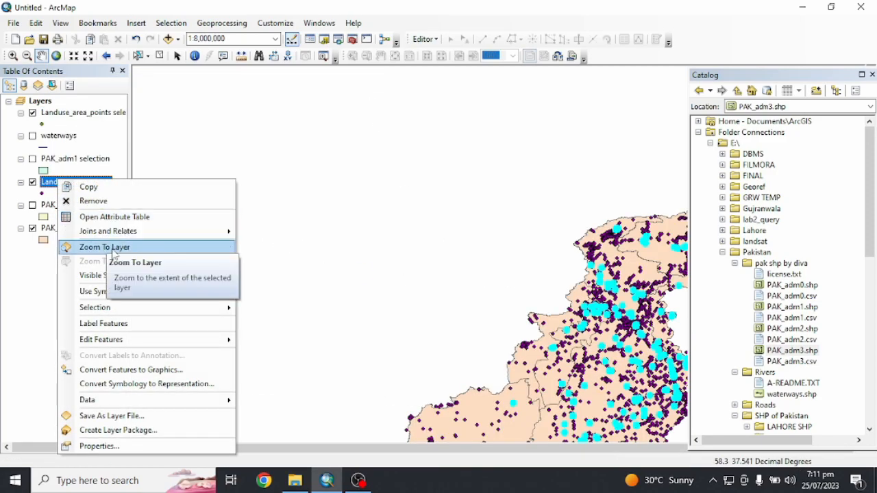
{"action": "left_click", "coordinate": [105, 248]}
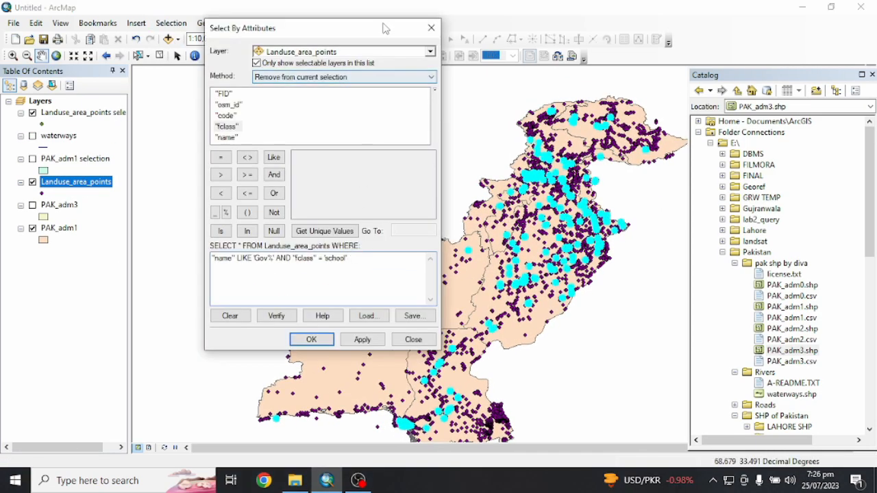
{"action": "left_click_drag", "start_coordinate": [384, 28], "coordinate": [386, 34]}
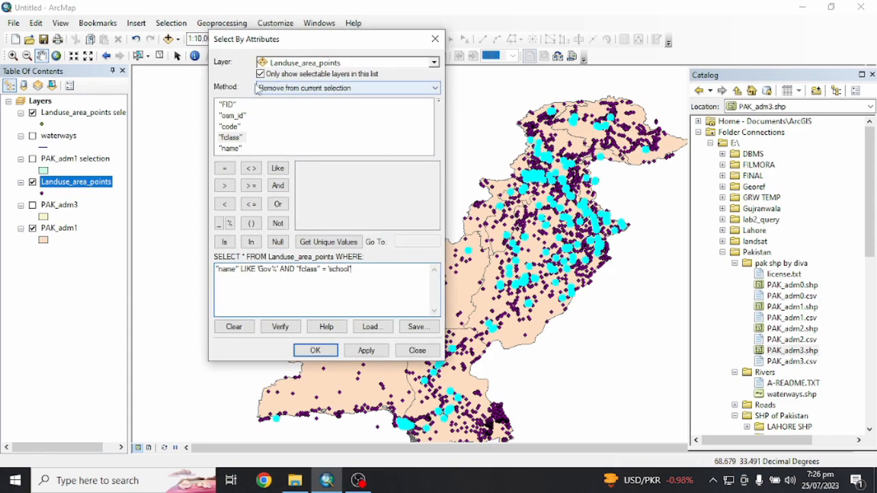
{"action": "left_click", "coordinate": [310, 89]}
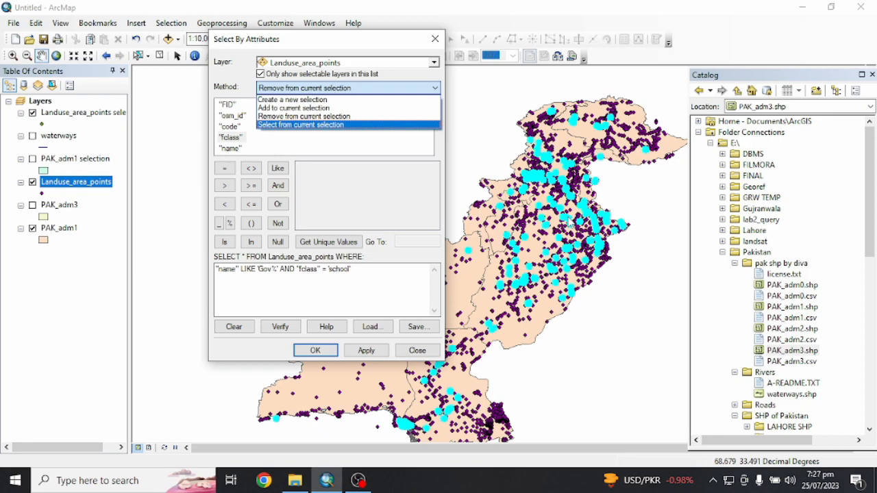
{"action": "left_click", "coordinate": [305, 126]}
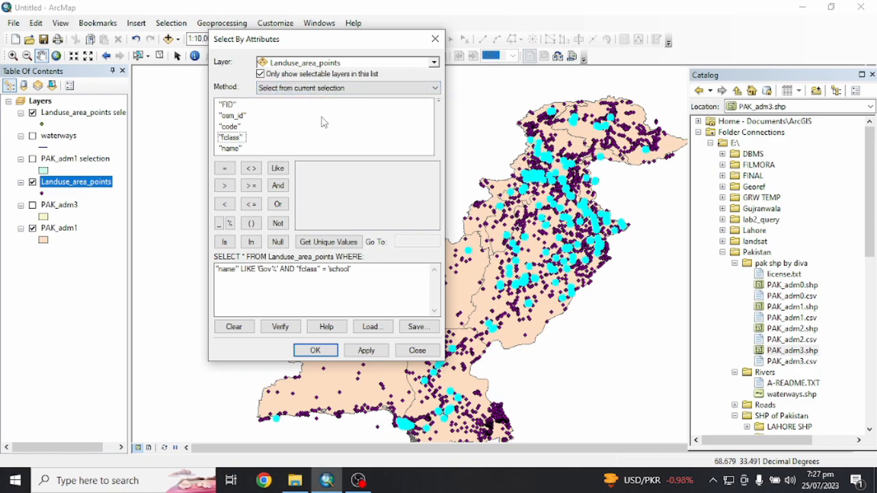
Step: Replace the query expression with "name" LIKE '%Boy%'
{"action": "double_click", "coordinate": [366, 272]}
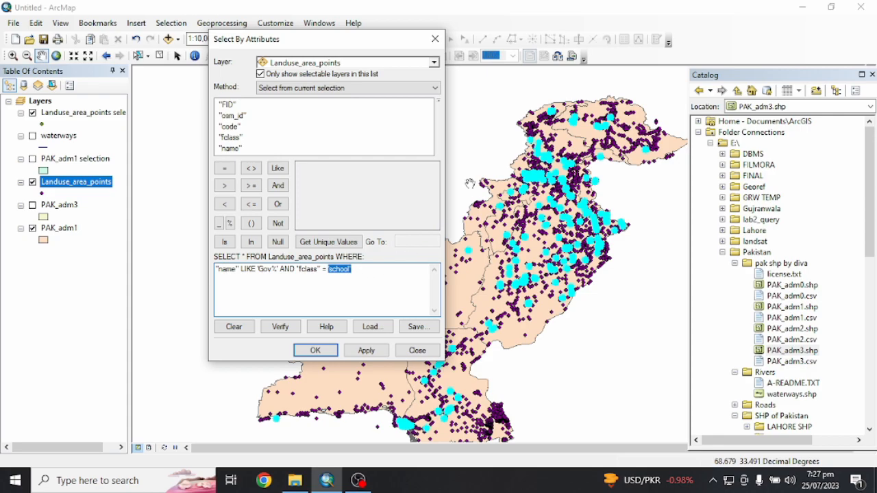
{"action": "left_click_drag", "start_coordinate": [356, 273], "coordinate": [241, 283]}
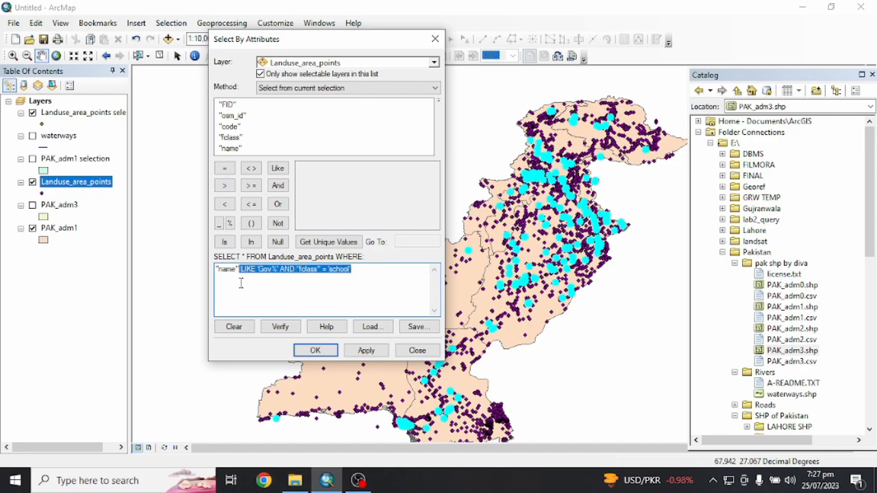
{"action": "left_click", "coordinate": [276, 277]}
{"action": "left_click_drag", "start_coordinate": [359, 274], "coordinate": [279, 276]}
{"action": "key", "text": "BackSpace"}
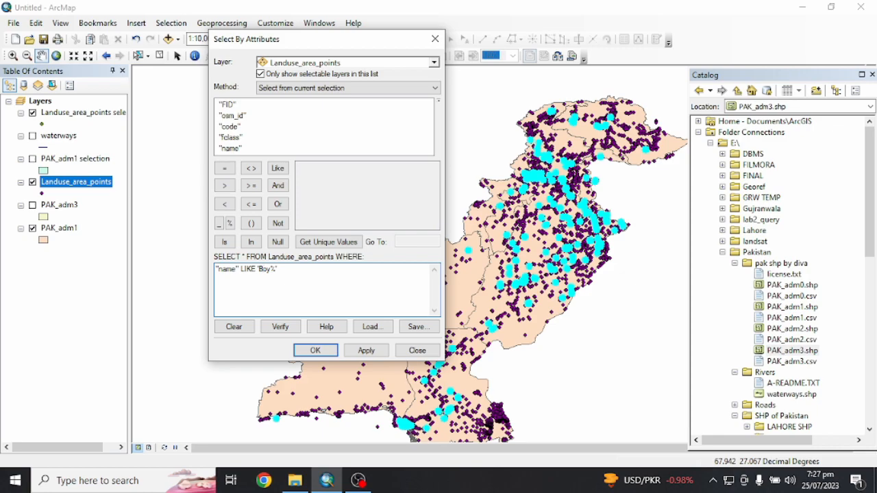
{"action": "type", "text": "%"}
Step: Verify the '%Boy%' expression and run it on the currently selected government schools
{"action": "left_click", "coordinate": [277, 325]}
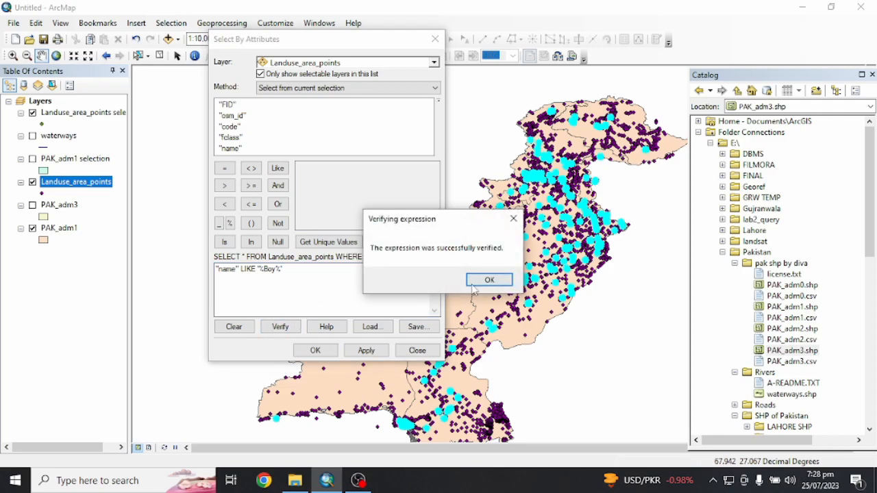
{"action": "left_click", "coordinate": [489, 280]}
{"action": "left_click", "coordinate": [315, 350]}
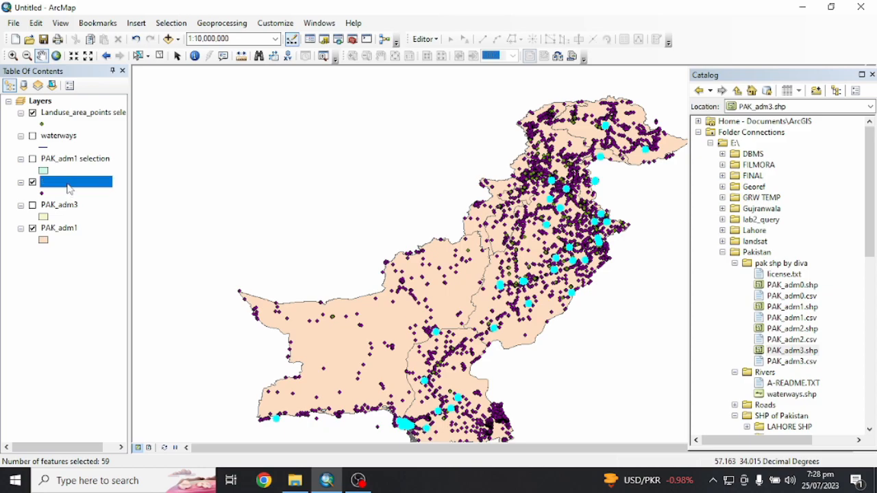
Step: Create another layer from the Landuse_area_points features selected by the boys' school query
{"action": "right_click", "coordinate": [69, 189]}
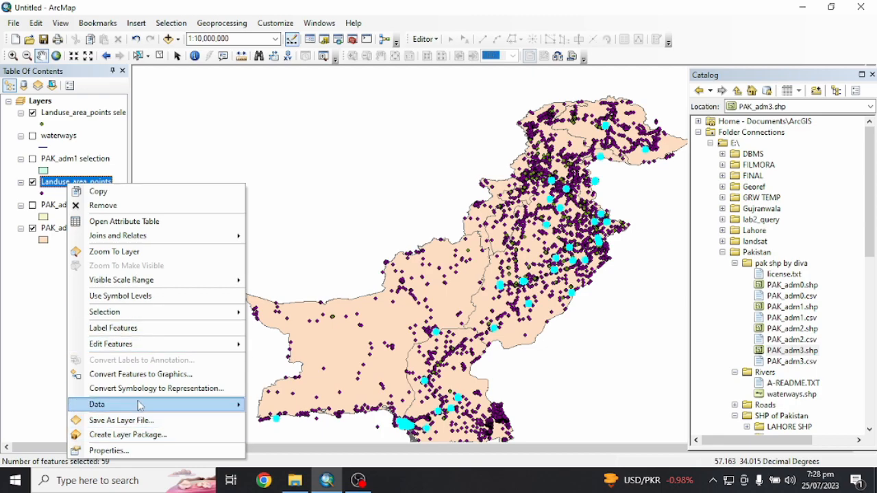
{"action": "mouse_move", "coordinate": [195, 344]}
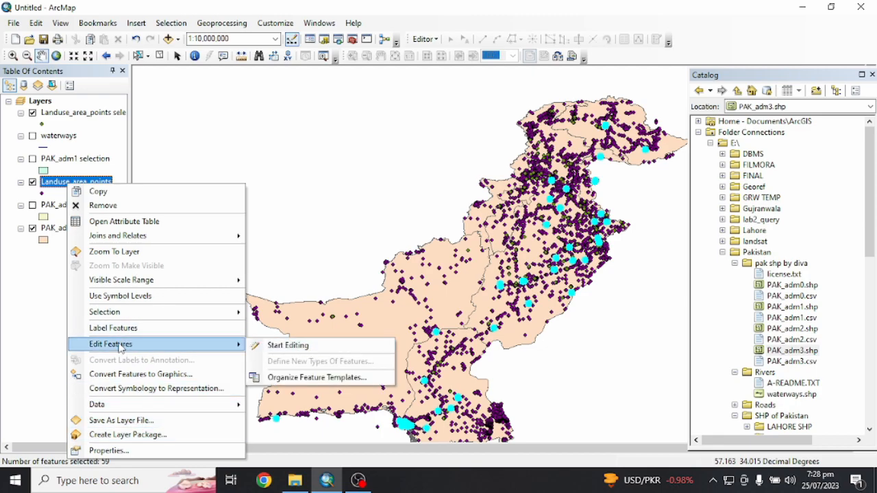
{"action": "mouse_move", "coordinate": [176, 313]}
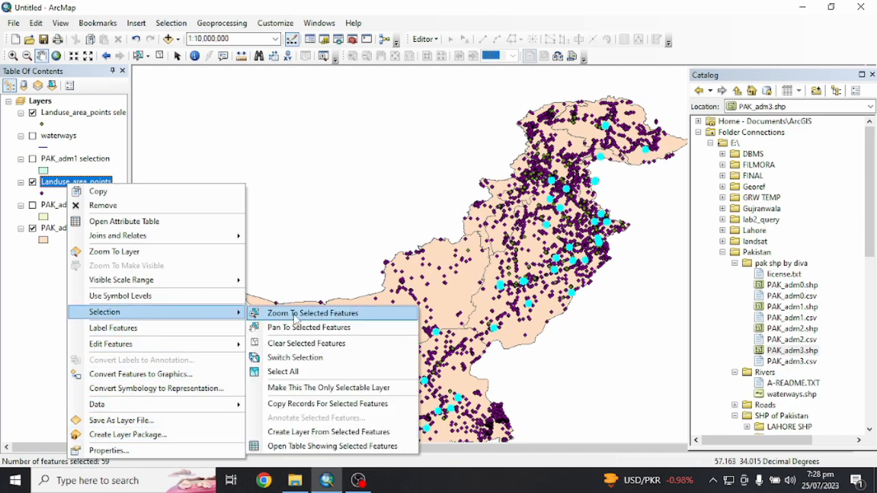
{"action": "left_click", "coordinate": [287, 433]}
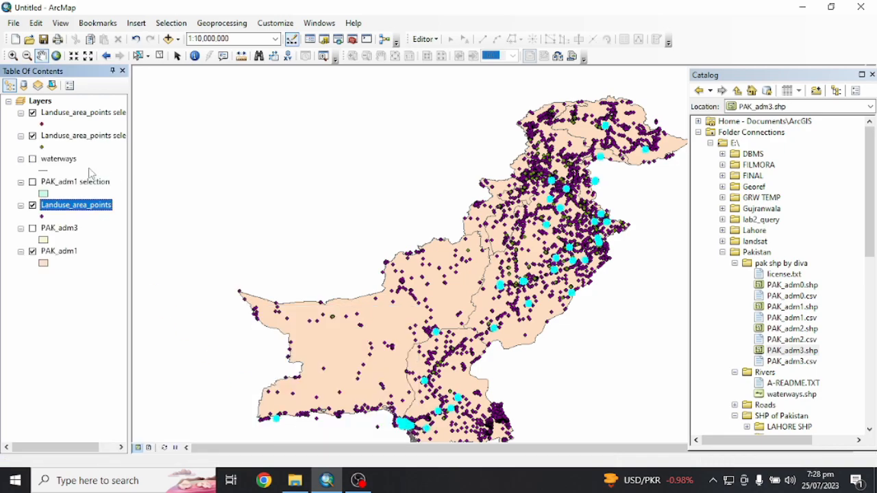
Step: Open the attribute table of the new boys' schools layer and examine the name field record by record
{"action": "right_click", "coordinate": [80, 116]}
{"action": "left_click", "coordinate": [136, 146]}
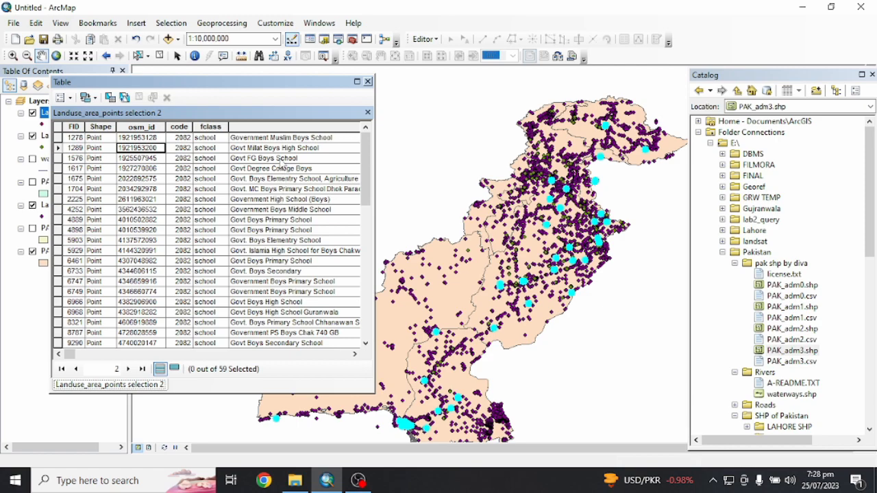
{"action": "left_click", "coordinate": [289, 139]}
{"action": "left_click", "coordinate": [96, 159]}
{"action": "left_click", "coordinate": [102, 168]}
{"action": "left_click", "coordinate": [105, 179]}
{"action": "left_click", "coordinate": [108, 190]}
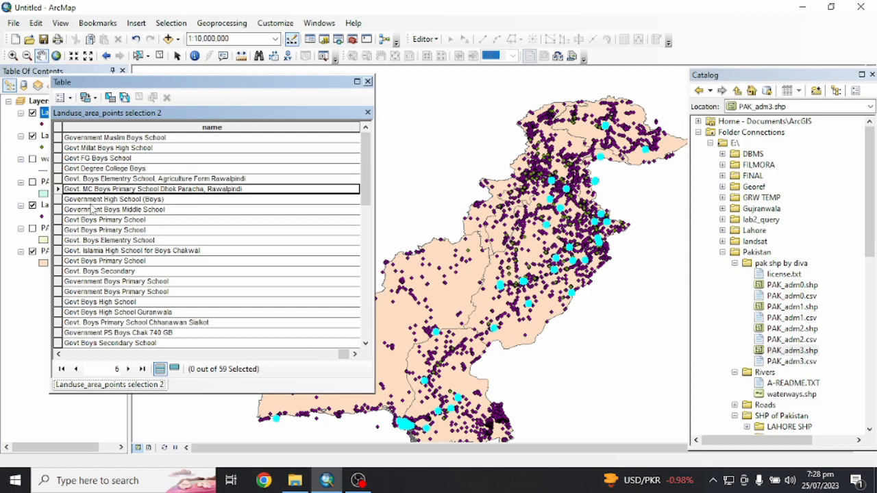
Step: Examine the remaining school names in the boys' schools attribute table down to the last records and close the table
{"action": "left_click", "coordinate": [151, 201]}
{"action": "left_click", "coordinate": [149, 208]}
{"action": "left_click", "coordinate": [145, 220]}
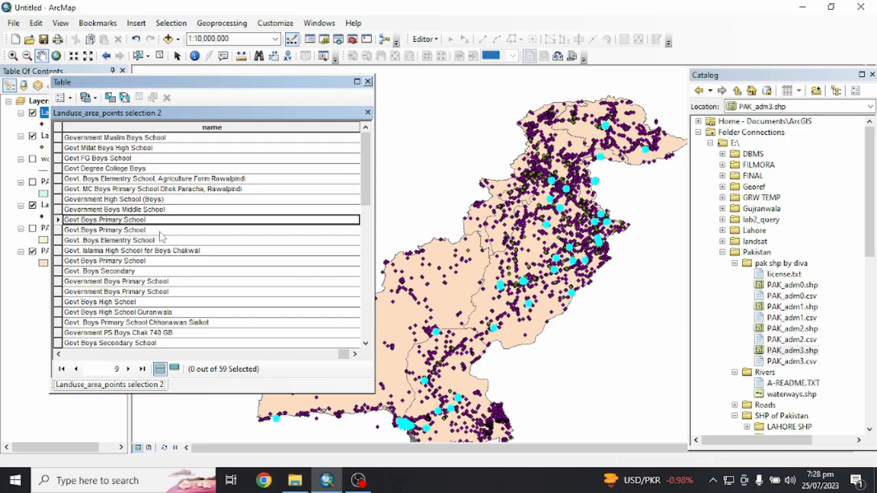
{"action": "left_click", "coordinate": [161, 232]}
{"action": "left_click", "coordinate": [161, 251]}
{"action": "scroll", "coordinate": [127, 312], "scroll_direction": "down", "scroll_amount": 2}
{"action": "scroll", "coordinate": [127, 315], "scroll_direction": "down", "scroll_amount": 7}
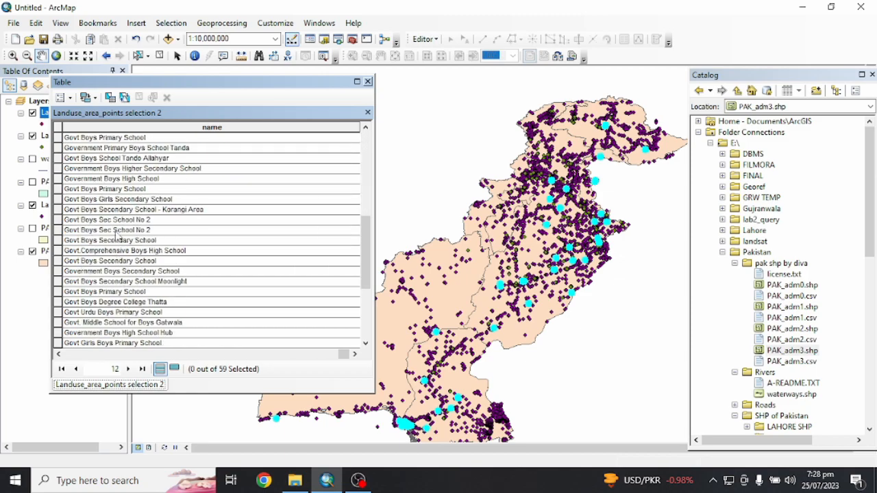
{"action": "scroll", "coordinate": [115, 198], "scroll_direction": "down", "scroll_amount": 4}
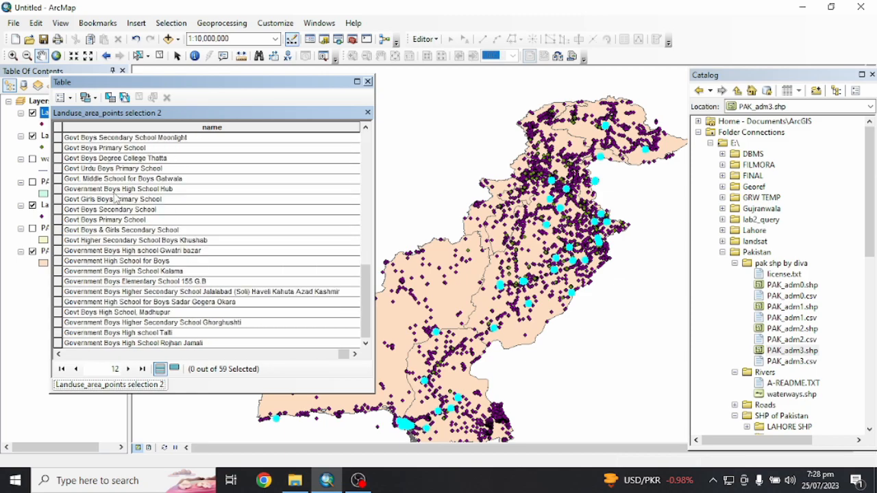
{"action": "left_click", "coordinate": [90, 233]}
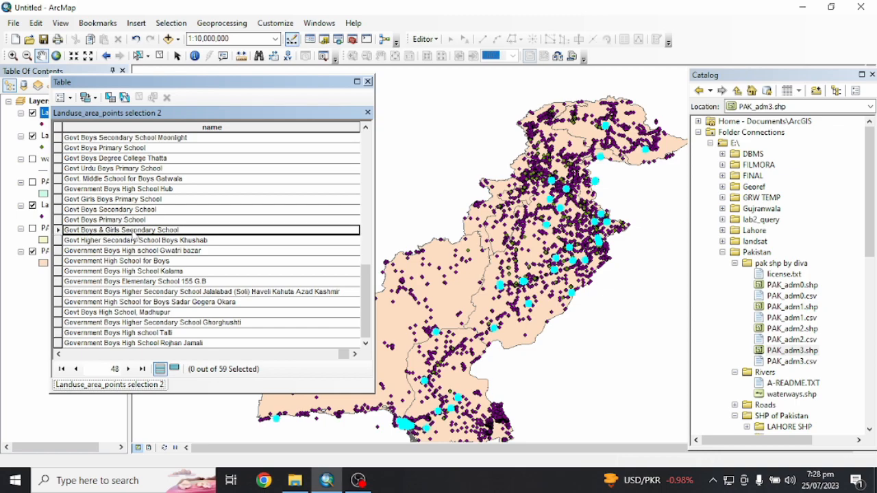
{"action": "scroll", "coordinate": [115, 240], "scroll_direction": "up", "scroll_amount": 6}
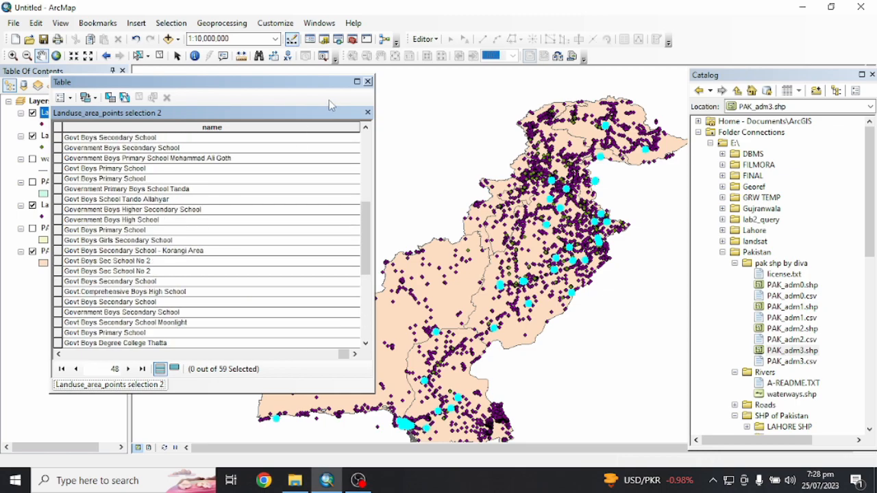
{"action": "left_click", "coordinate": [367, 82]}
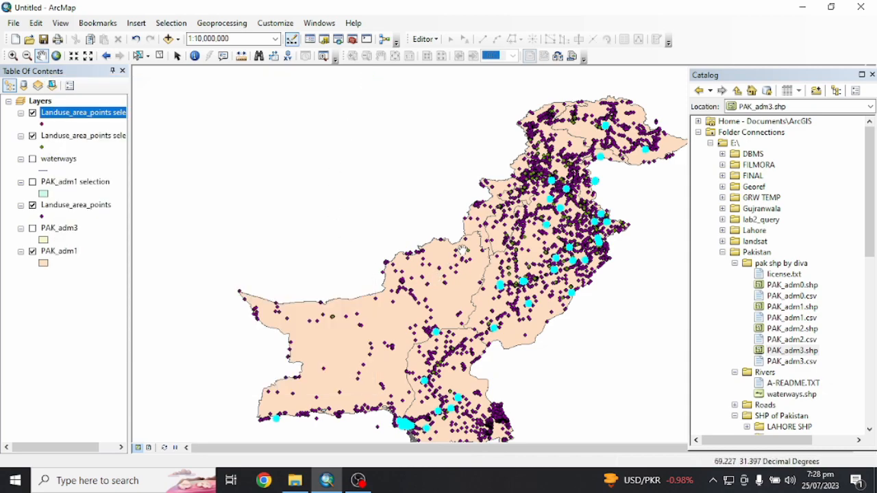
Step: Open Select By Attributes for Landuse_area_points and set the selection method to Remove from current selection
{"action": "left_click_drag", "start_coordinate": [472, 267], "coordinate": [423, 259]}
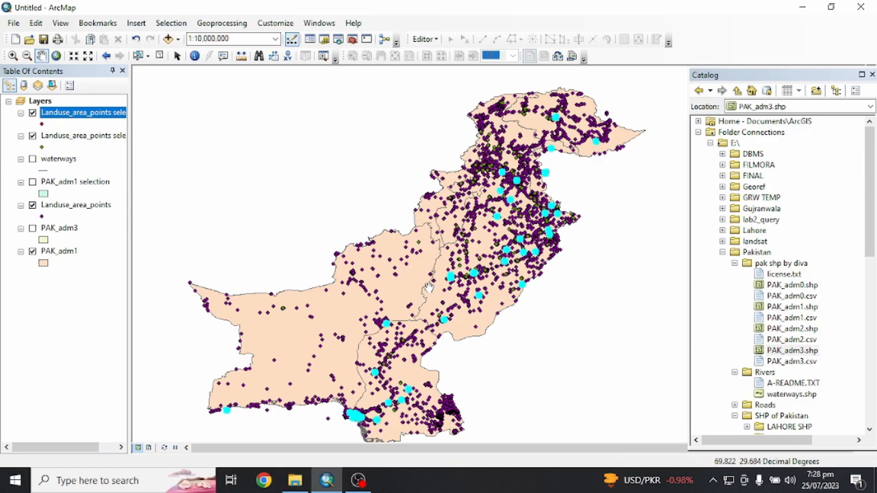
{"action": "left_click", "coordinate": [171, 23]}
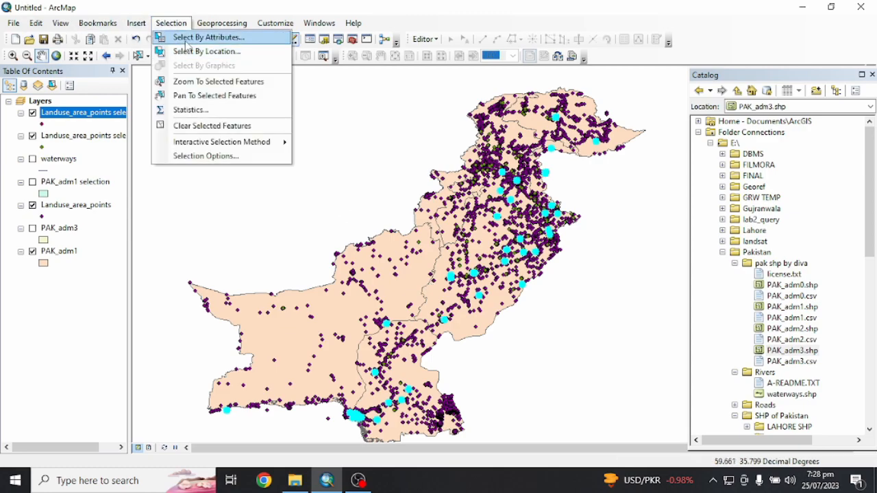
{"action": "left_click", "coordinate": [198, 38]}
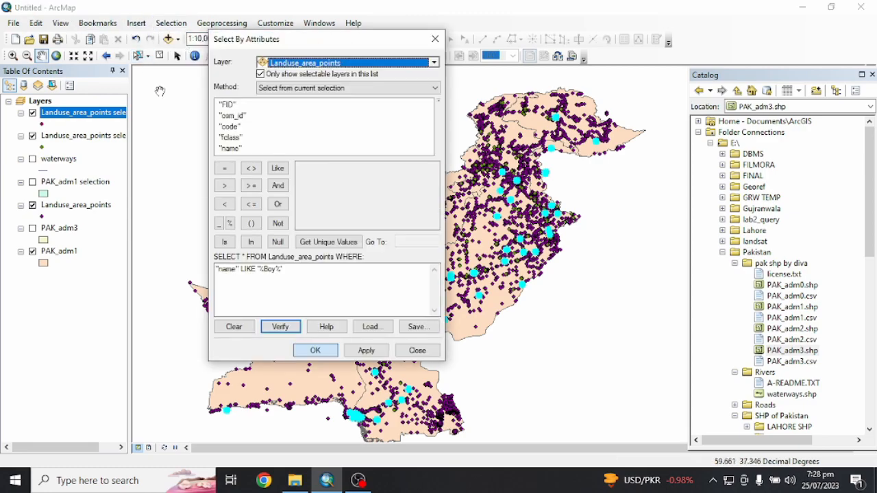
{"action": "left_click", "coordinate": [319, 88]}
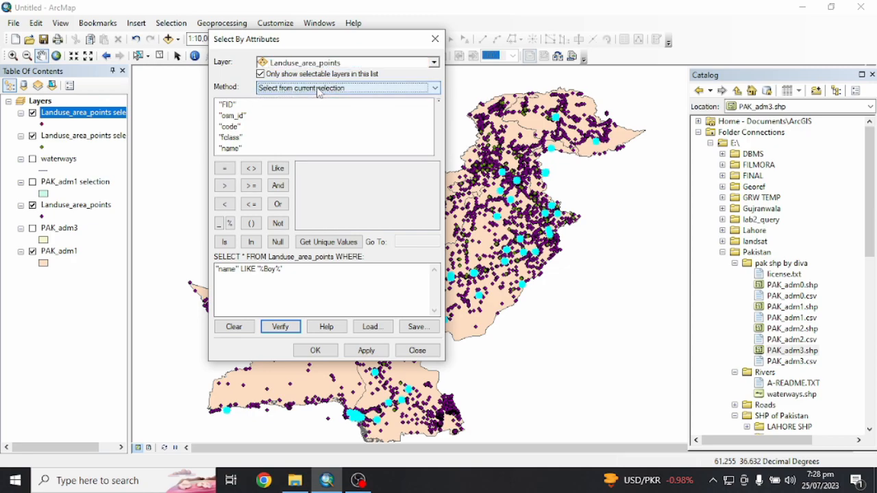
{"action": "left_click", "coordinate": [317, 89]}
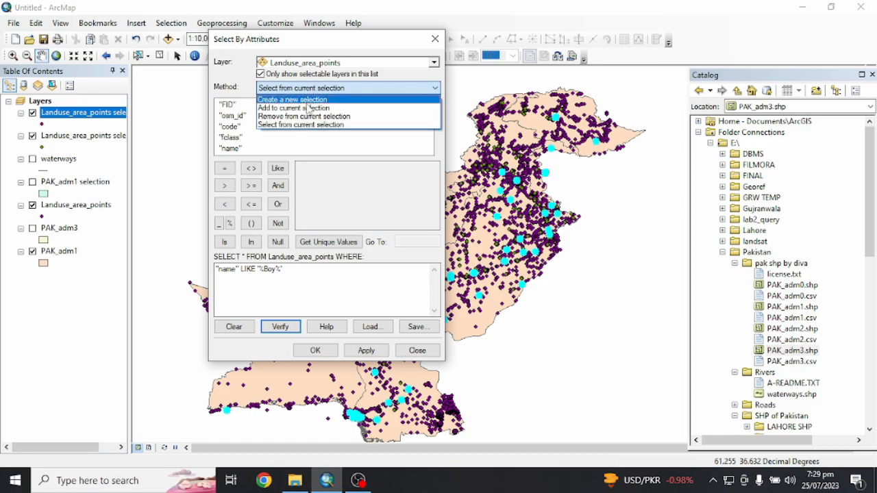
{"action": "left_click", "coordinate": [307, 117]}
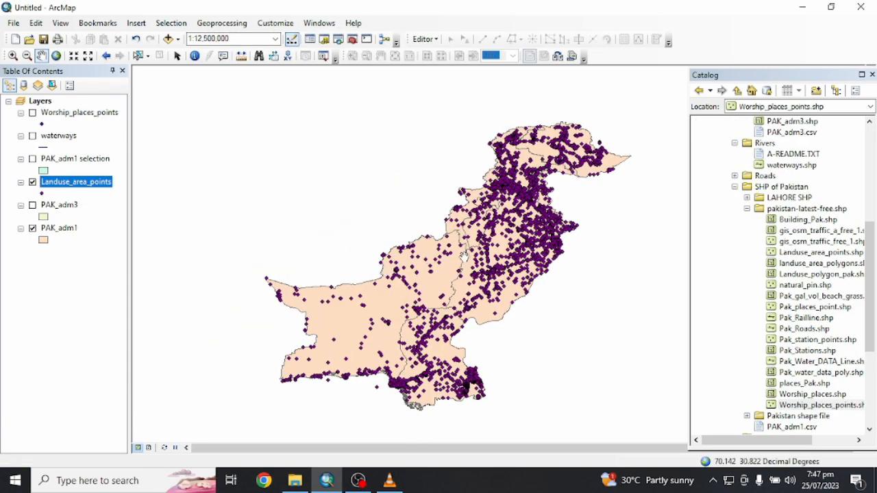
Step: Hide the Landuse_area_points layer and display the Worship_places_points layer on the map
{"action": "left_click_drag", "start_coordinate": [464, 257], "coordinate": [445, 262]}
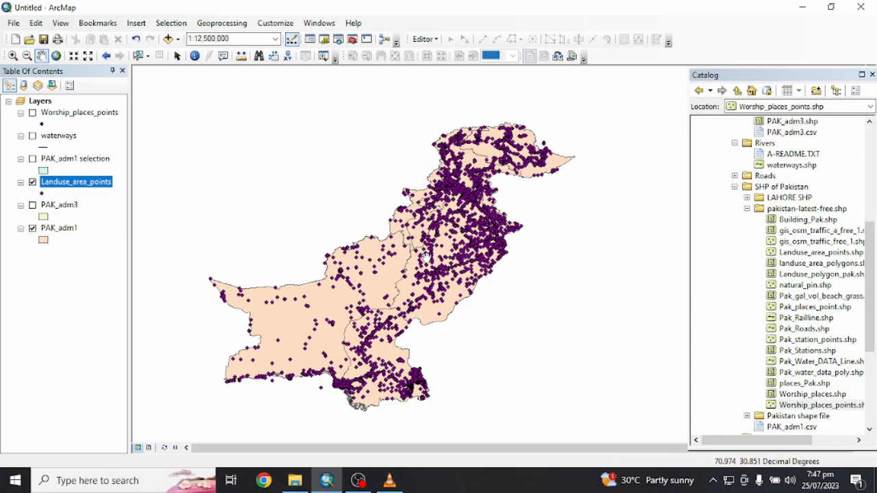
{"action": "left_click_drag", "start_coordinate": [429, 258], "coordinate": [431, 254]}
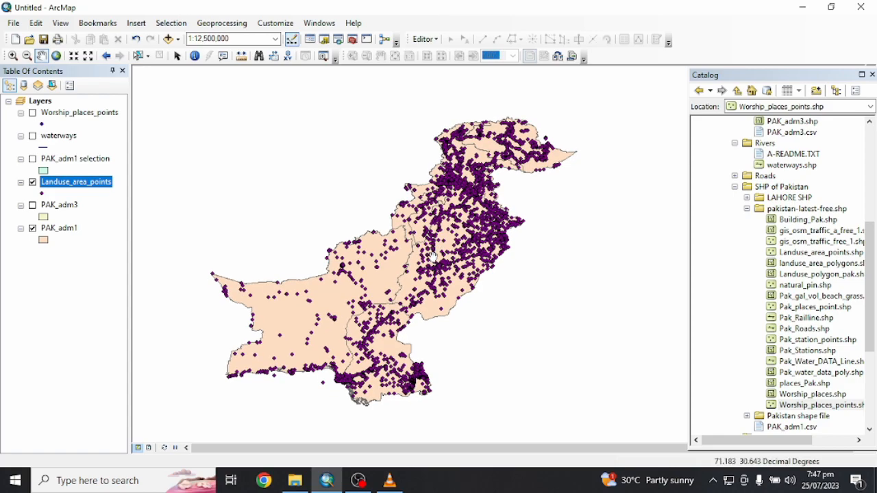
{"action": "left_click", "coordinate": [32, 182]}
{"action": "left_click", "coordinate": [33, 113]}
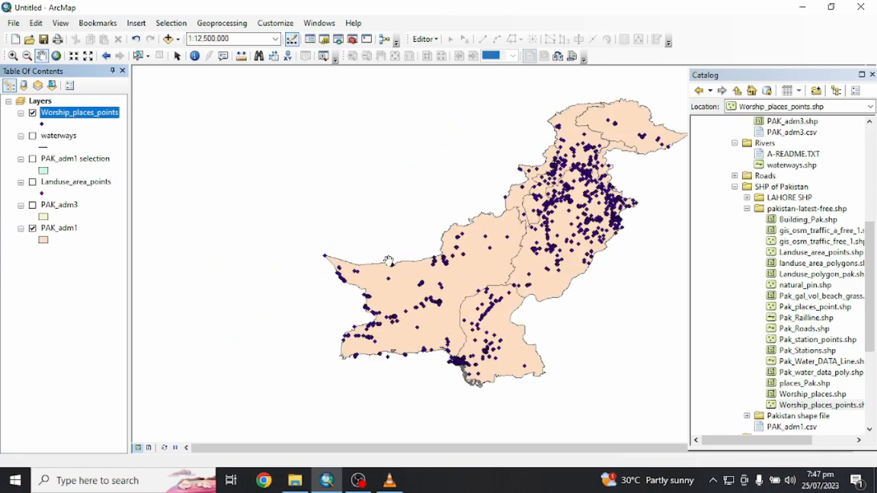
{"action": "scroll", "coordinate": [433, 275], "scroll_direction": "up", "scroll_amount": 1}
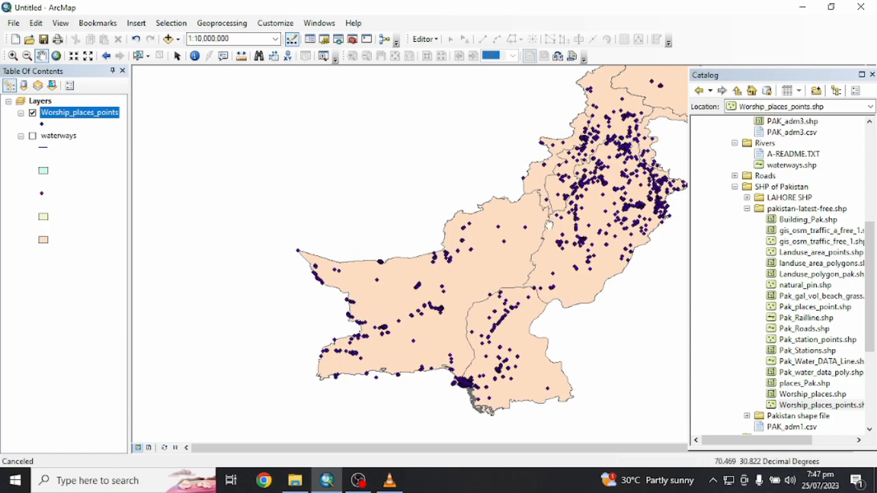
Step: Open the Worship_places_points attribute table, examine the fclass and name values across its records, and close it
{"action": "right_click", "coordinate": [94, 114]}
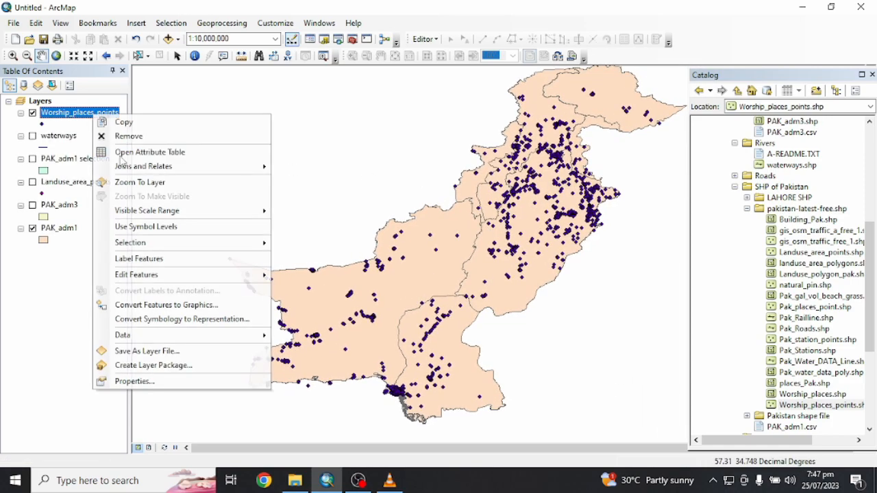
{"action": "left_click", "coordinate": [122, 152]}
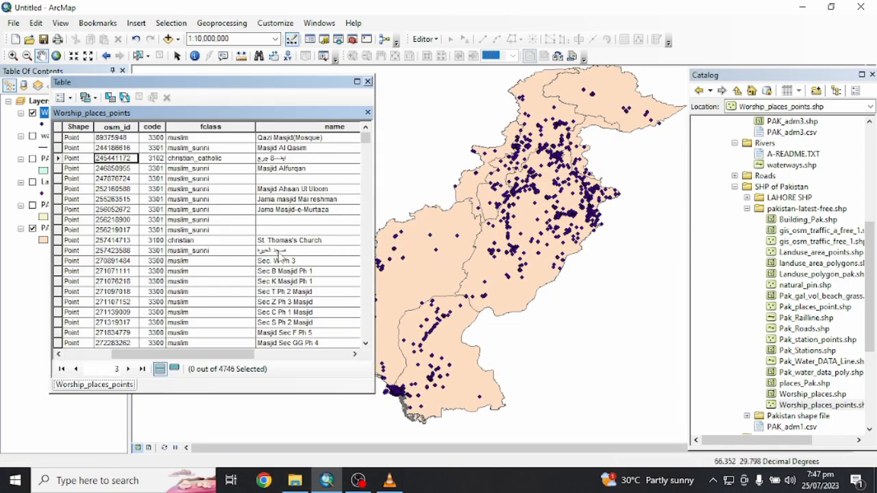
{"action": "scroll", "coordinate": [280, 255], "scroll_direction": "down", "scroll_amount": 10}
{"action": "scroll", "coordinate": [184, 230], "scroll_direction": "down", "scroll_amount": 4}
{"action": "scroll", "coordinate": [203, 209], "scroll_direction": "down", "scroll_amount": 10}
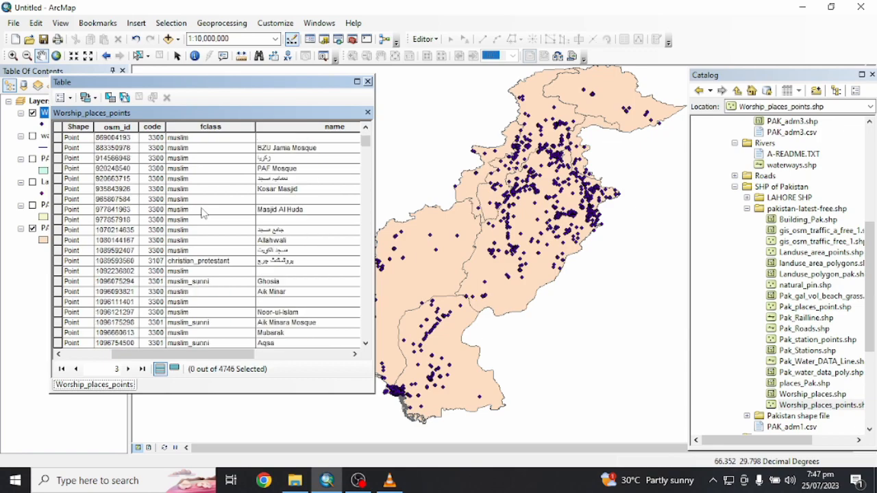
{"action": "scroll", "coordinate": [203, 212], "scroll_direction": "down", "scroll_amount": 5}
{"action": "scroll", "coordinate": [205, 216], "scroll_direction": "down", "scroll_amount": 10}
{"action": "scroll", "coordinate": [204, 215], "scroll_direction": "down", "scroll_amount": 10}
{"action": "scroll", "coordinate": [199, 253], "scroll_direction": "down", "scroll_amount": 10}
{"action": "scroll", "coordinate": [199, 253], "scroll_direction": "down", "scroll_amount": 10}
{"action": "scroll", "coordinate": [199, 254], "scroll_direction": "down", "scroll_amount": 8}
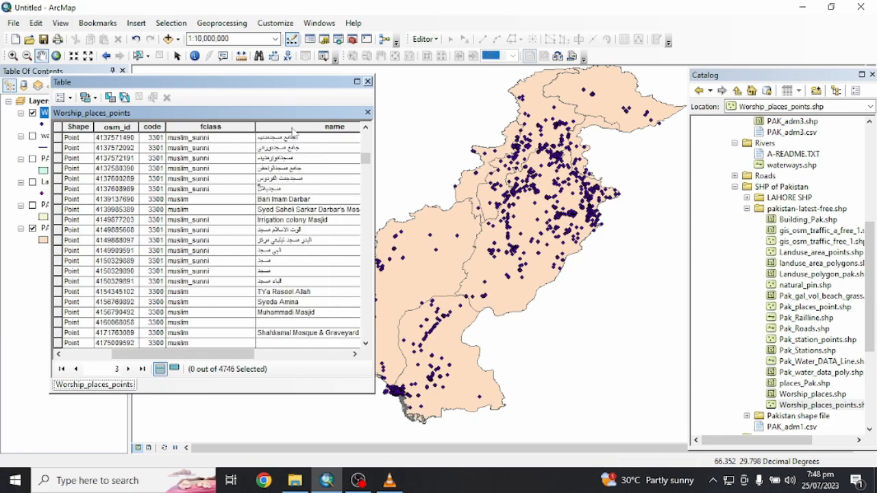
{"action": "left_click", "coordinate": [368, 81]}
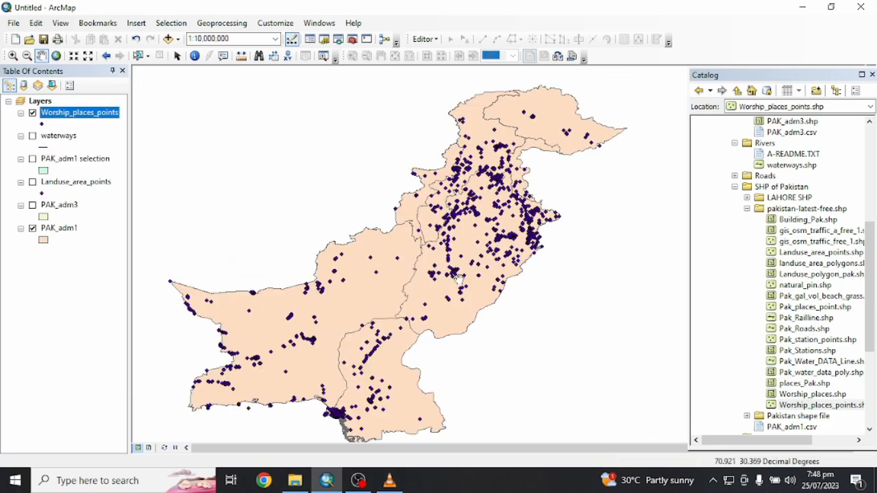
Step: Open Select By Attributes for Worship_places_points and delete the existing "name" IS NULL expression
{"action": "left_click", "coordinate": [171, 23]}
{"action": "left_click", "coordinate": [206, 35]}
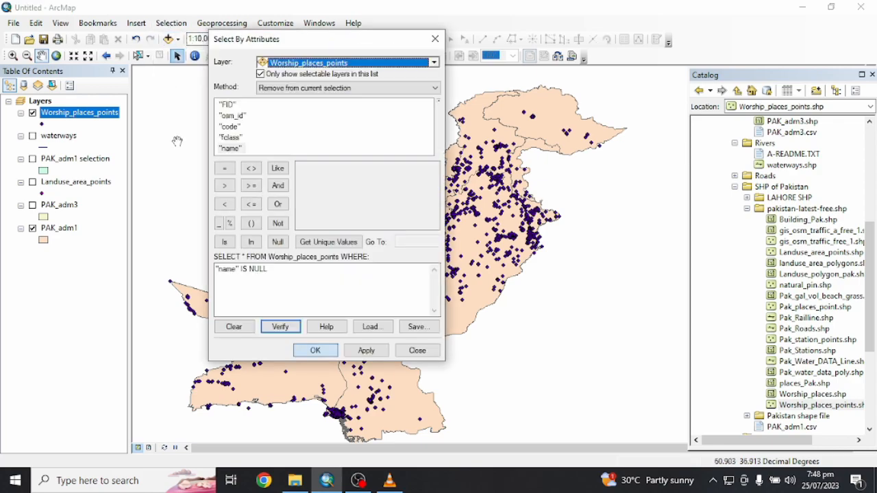
{"action": "double_click", "coordinate": [283, 274]}
{"action": "key", "text": "BackSpace"}
{"action": "key", "text": "BackSpace"}
{"action": "key", "text": "BackSpace"}
{"action": "key", "text": "BackSpace"}
{"action": "key", "text": "BackSpace"}
{"action": "key", "text": "BackSpace"}
{"action": "key", "text": "BackSpace"}
{"action": "key", "text": "BackSpace"}
{"action": "key", "text": "BackSpace"}
{"action": "key", "text": "BackSpace"}
{"action": "key", "text": "BackSpace"}
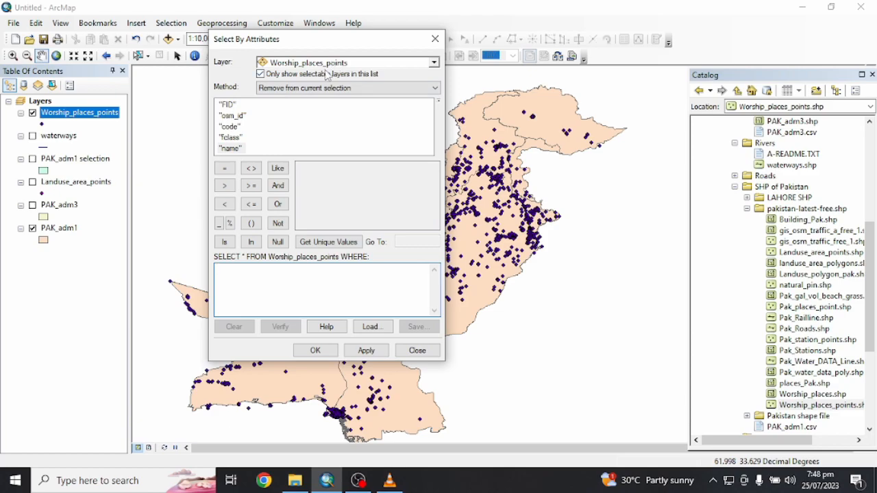
Step: Set the selection method for the Worship_places_points query to Create a new selection
{"action": "left_click", "coordinate": [291, 91]}
{"action": "left_click", "coordinate": [291, 91]}
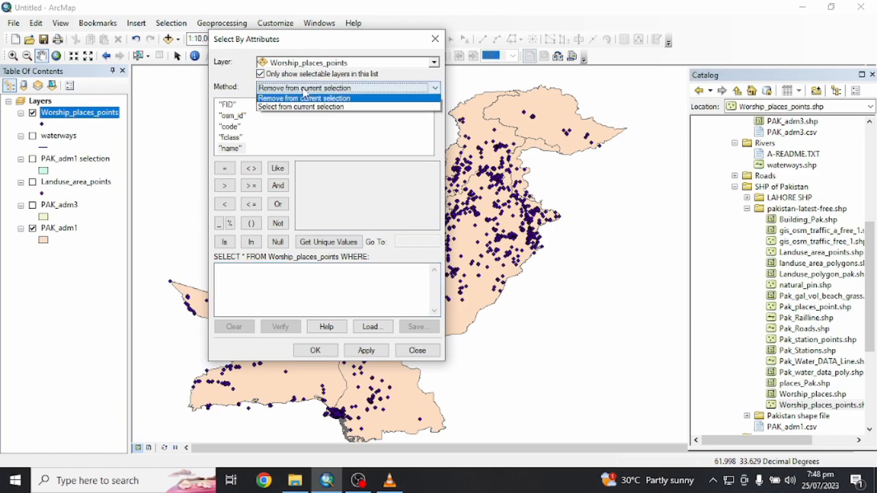
{"action": "left_click", "coordinate": [293, 100]}
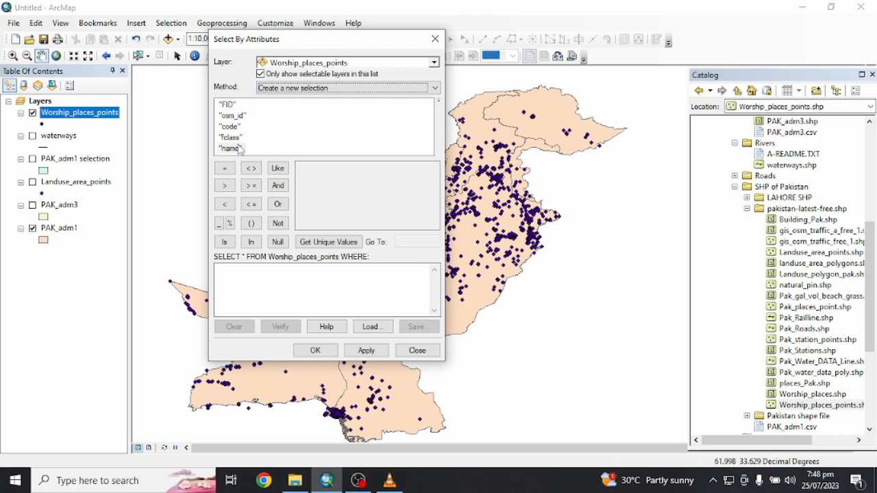
Step: Check the field values in the Worship_places_points attribute table and start the query expression with the "fclass" field
{"action": "left_click", "coordinate": [90, 120]}
{"action": "right_click", "coordinate": [89, 121]}
{"action": "left_click", "coordinate": [130, 153]}
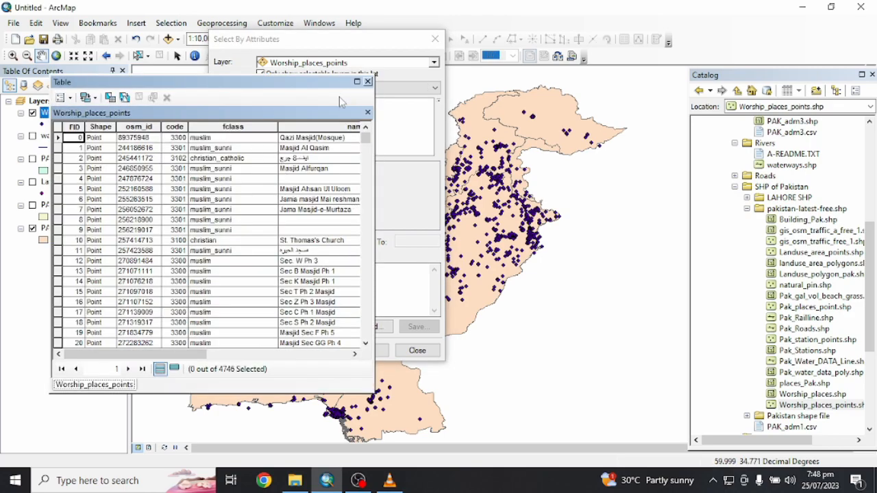
{"action": "left_click", "coordinate": [367, 82]}
{"action": "double_click", "coordinate": [231, 137]}
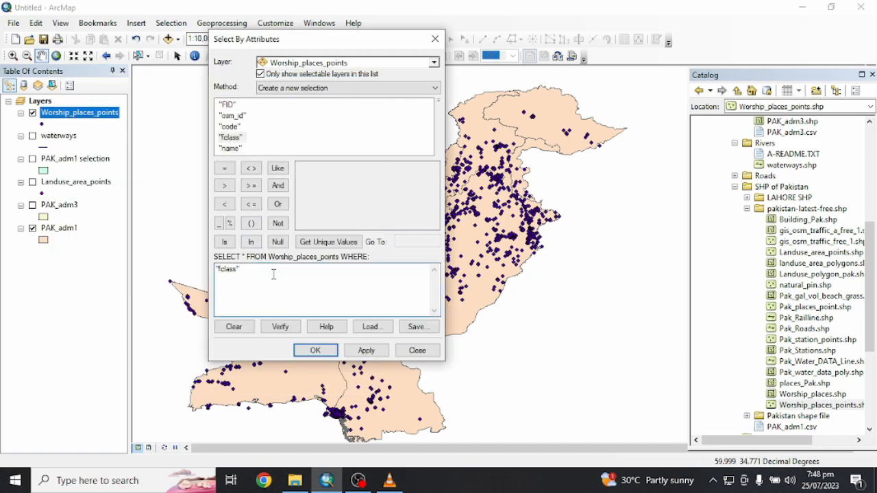
Step: Make the Worship_places_points query's first condition "fclass" <> 'muslim', picking the value from the field's unique values
{"action": "left_click", "coordinate": [251, 167]}
{"action": "left_click", "coordinate": [251, 167]}
{"action": "key", "text": "BackSpace"}
{"action": "key", "text": "BackSpace"}
{"action": "key", "text": "BackSpace"}
{"action": "left_click", "coordinate": [327, 240]}
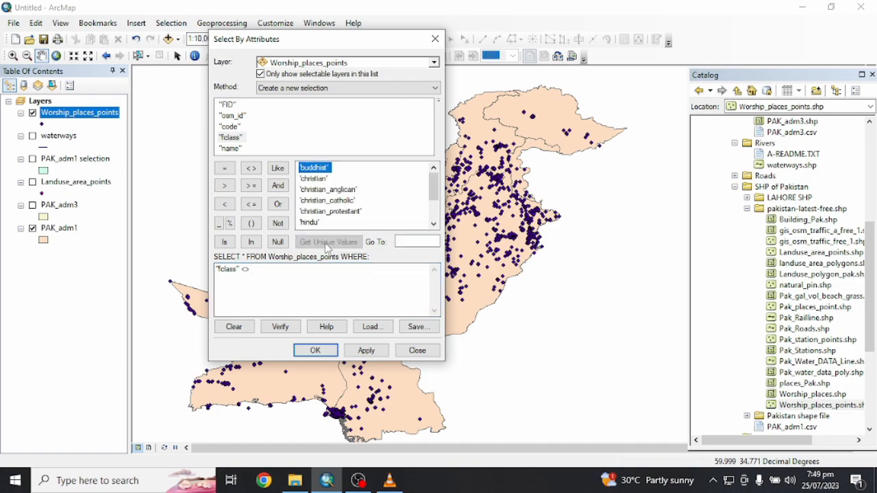
{"action": "scroll", "coordinate": [334, 203], "scroll_direction": "down", "scroll_amount": 2}
{"action": "double_click", "coordinate": [317, 190]}
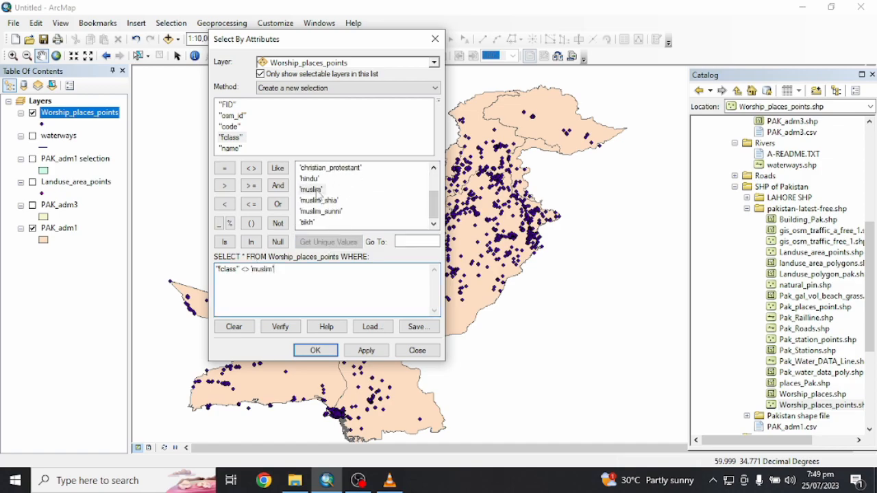
Step: Add the condition AND "fclass" <> 'muslim_shia' to the selection query, keeping only one not-equal operator
{"action": "left_click", "coordinate": [277, 185]}
{"action": "double_click", "coordinate": [232, 138]}
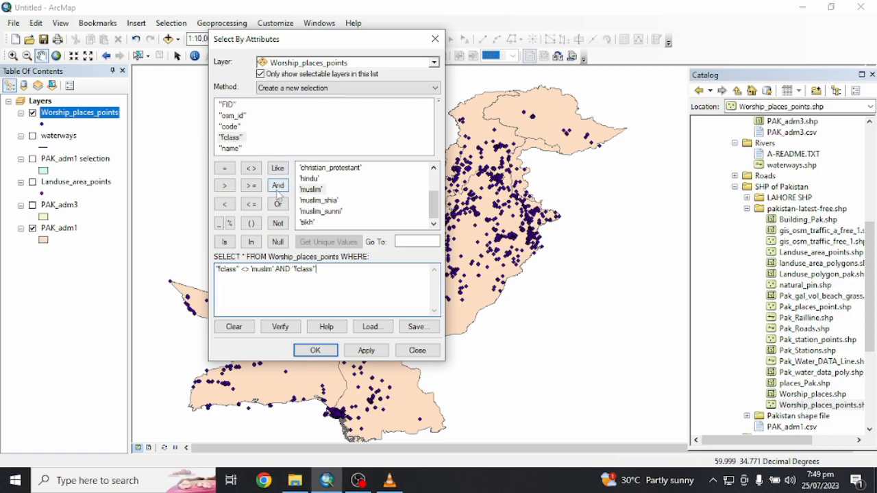
{"action": "double_click", "coordinate": [250, 168]}
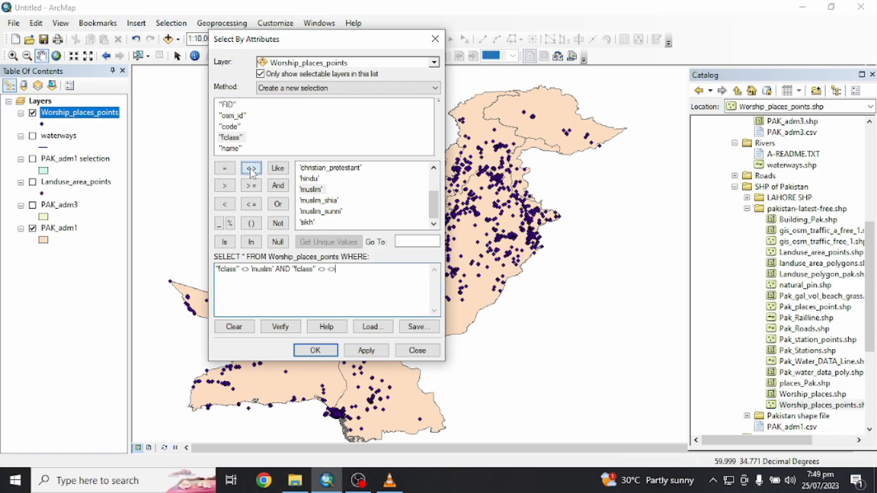
{"action": "double_click", "coordinate": [331, 200]}
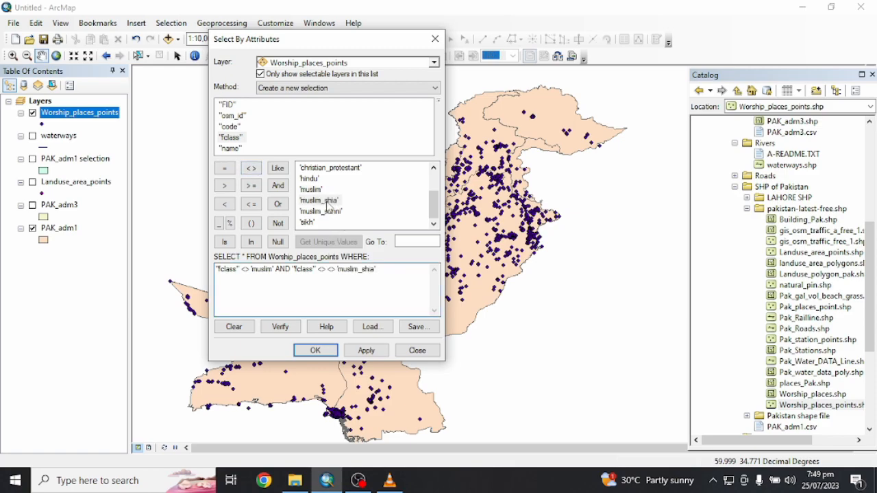
{"action": "key", "text": "BackSpace"}
{"action": "key", "text": "BackSpace"}
Step: Extend the selection query with a third condition, AND "fclass" <> 'muslim_sunni'
{"action": "left_click", "coordinate": [277, 185]}
{"action": "left_click", "coordinate": [234, 138]}
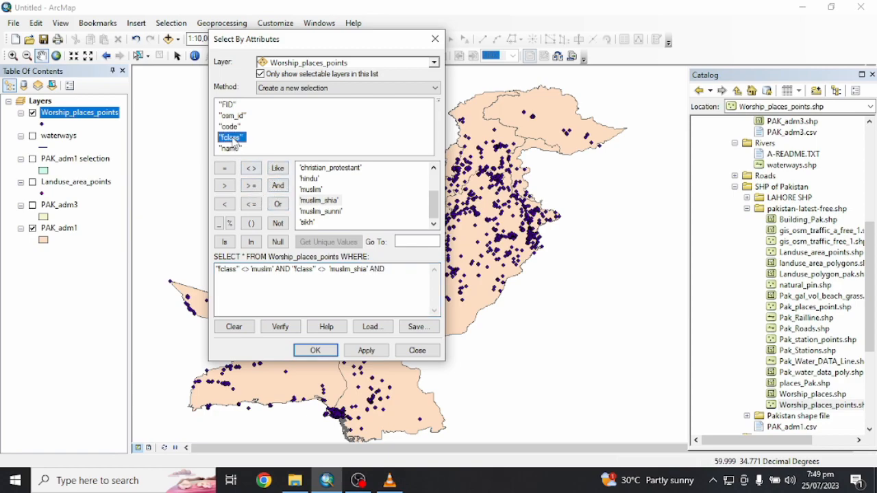
{"action": "double_click", "coordinate": [234, 138]}
{"action": "double_click", "coordinate": [250, 168]}
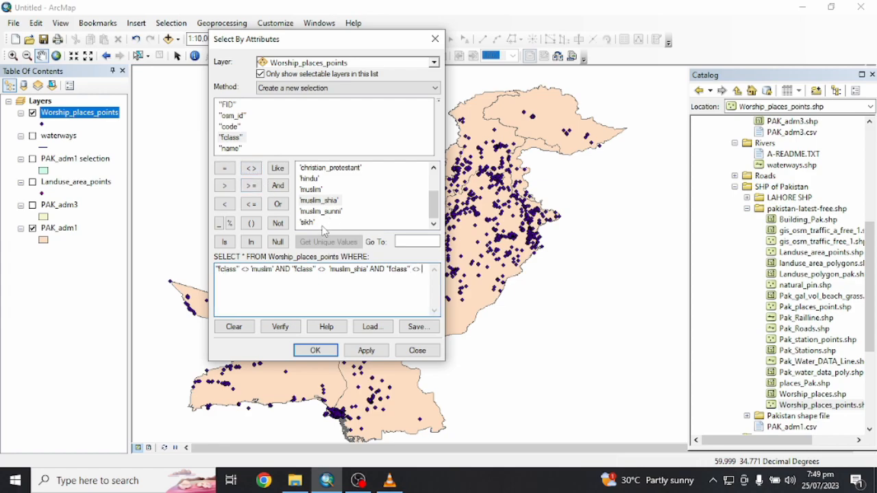
{"action": "left_click", "coordinate": [319, 212]}
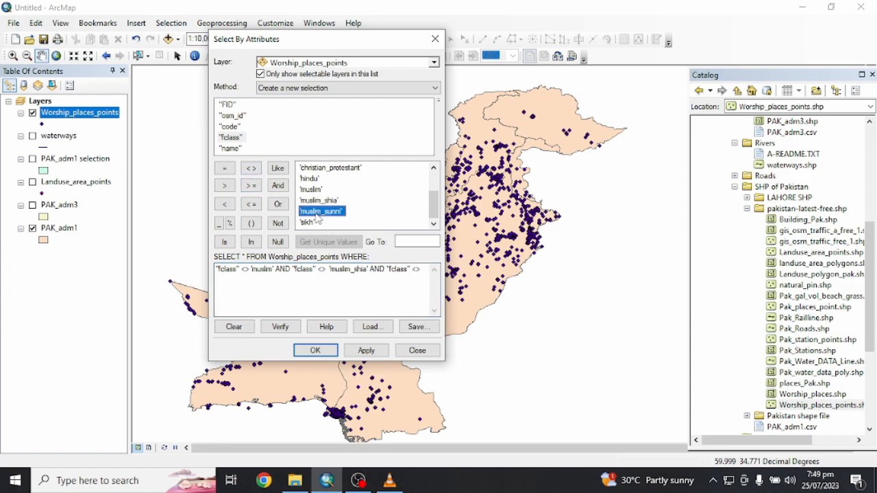
{"action": "double_click", "coordinate": [318, 213]}
Step: Verify the query expression and run it to select the matching features in Worship_places_points
{"action": "left_click", "coordinate": [281, 327]}
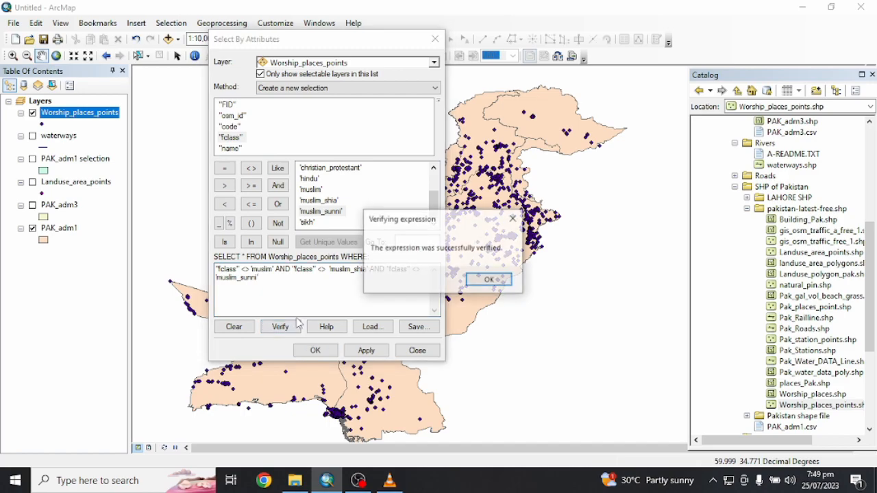
{"action": "left_click", "coordinate": [488, 285]}
{"action": "left_click", "coordinate": [315, 350]}
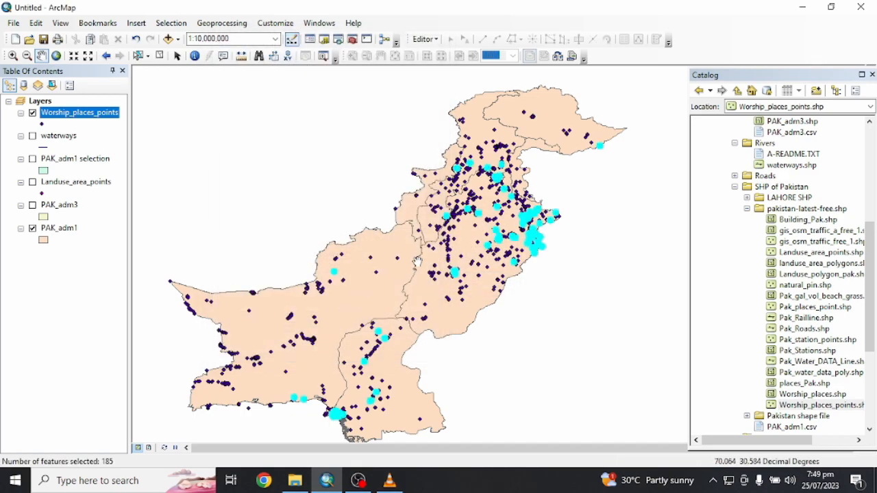
Step: Examine the fclass values of the selected rows in the Worship_places_points attribute table, and close the table
{"action": "right_click", "coordinate": [98, 115]}
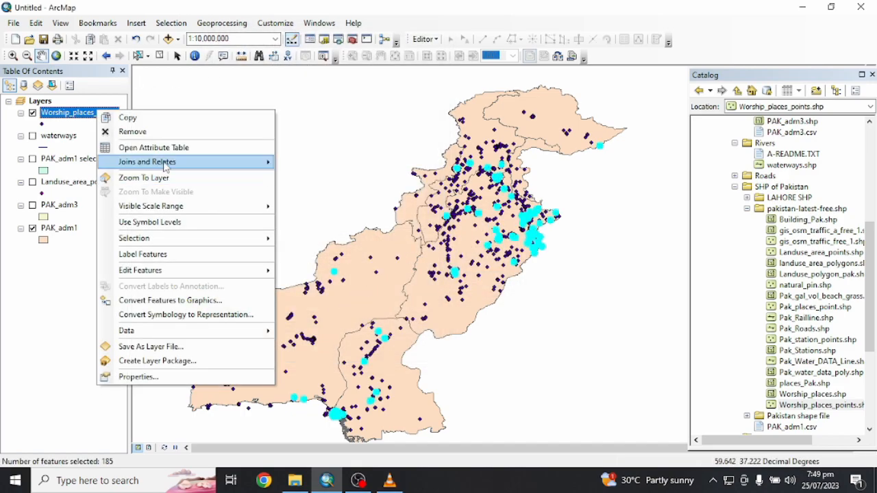
{"action": "mouse_move", "coordinate": [168, 161]}
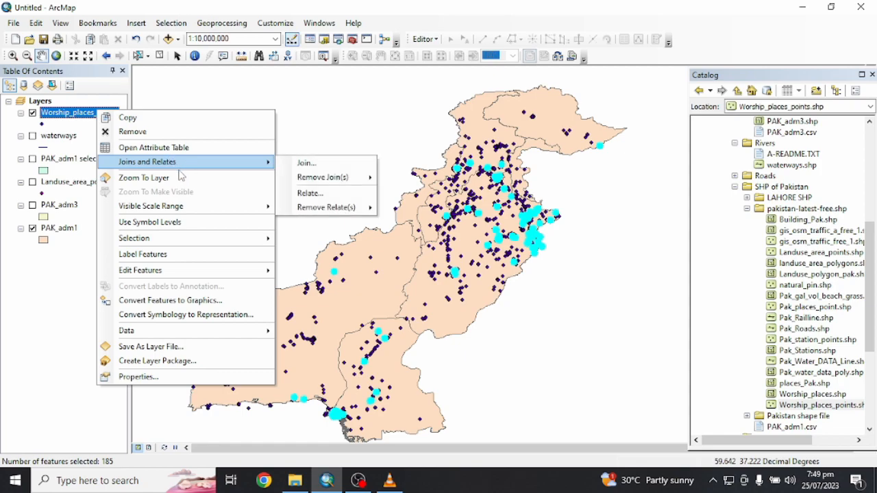
{"action": "left_click", "coordinate": [178, 149]}
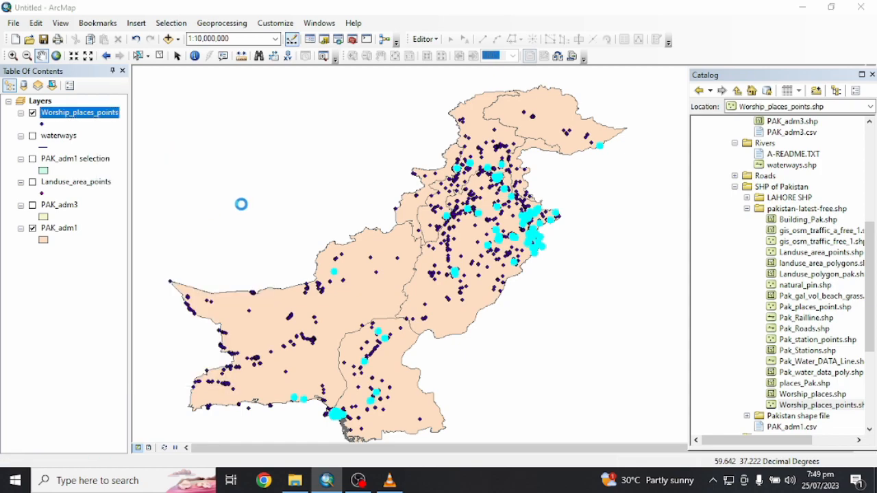
{"action": "scroll", "coordinate": [227, 173], "scroll_direction": "down", "scroll_amount": 5}
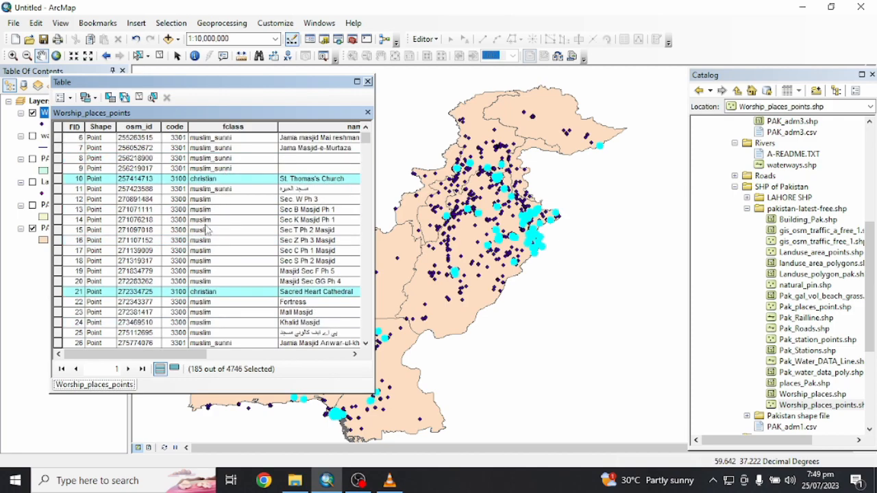
{"action": "scroll", "coordinate": [219, 209], "scroll_direction": "down", "scroll_amount": 19}
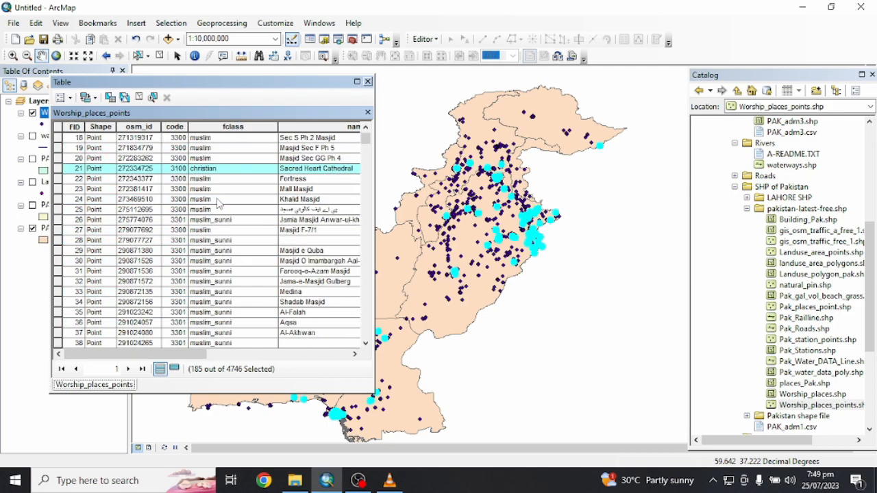
{"action": "scroll", "coordinate": [219, 233], "scroll_direction": "down", "scroll_amount": 20}
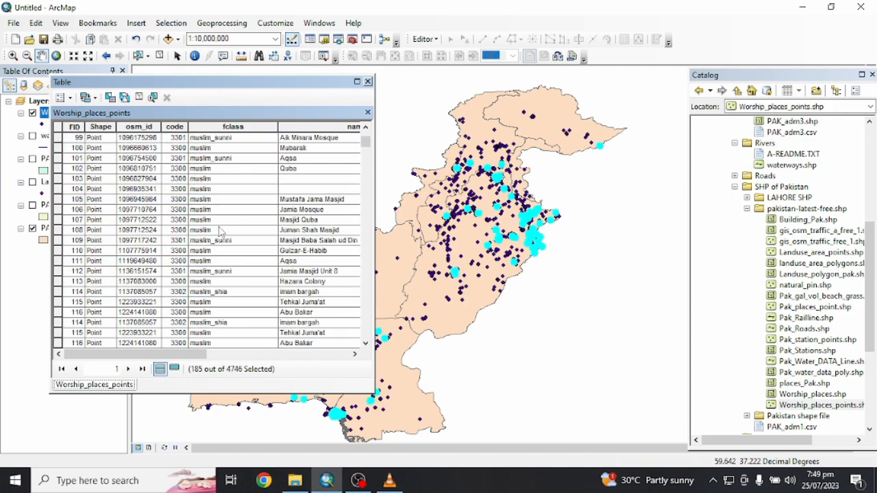
{"action": "scroll", "coordinate": [219, 236], "scroll_direction": "down", "scroll_amount": 20}
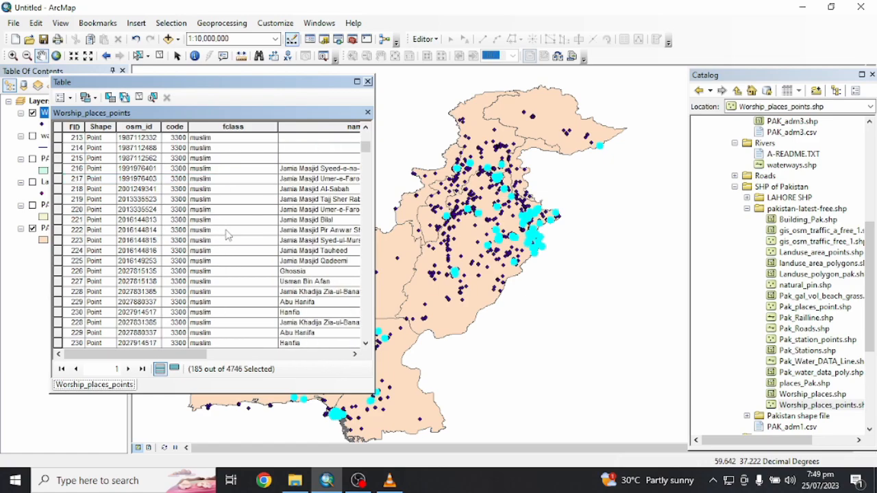
{"action": "left_click", "coordinate": [368, 81]}
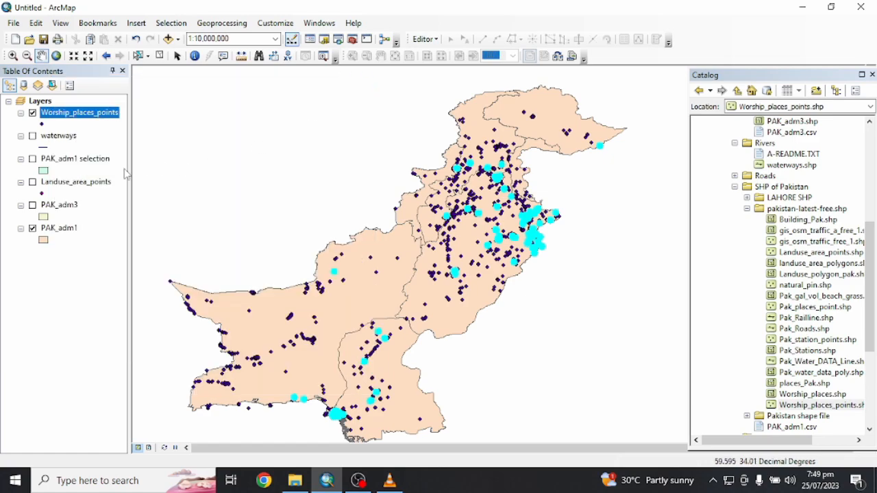
Step: Create a new layer from the selected features of Worship_places_points
{"action": "right_click", "coordinate": [96, 120]}
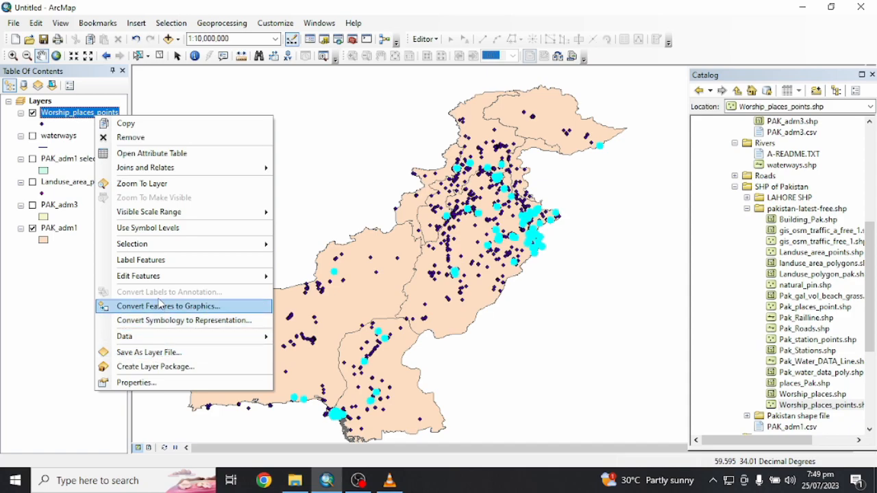
{"action": "mouse_move", "coordinate": [168, 247]}
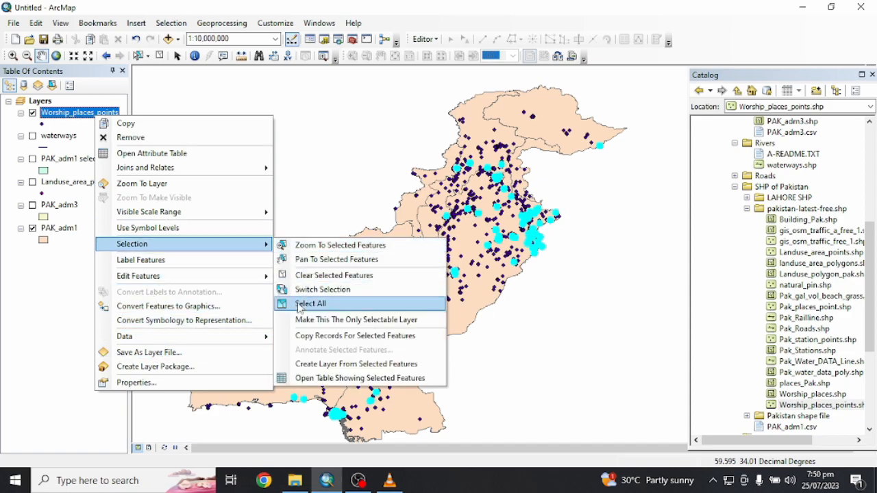
{"action": "left_click", "coordinate": [363, 364]}
Step: Examine the fclass values throughout the attribute table of the Worship_places_points selection layer, and close the table
{"action": "right_click", "coordinate": [98, 113]}
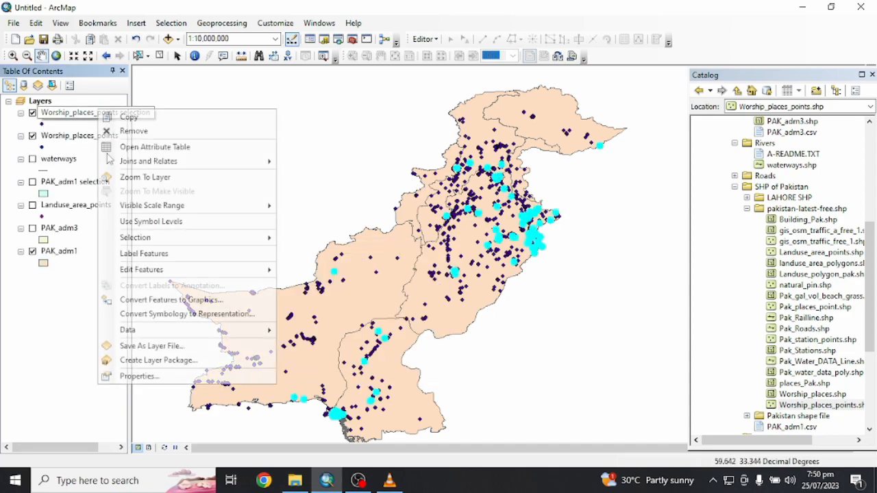
{"action": "left_click", "coordinate": [147, 146]}
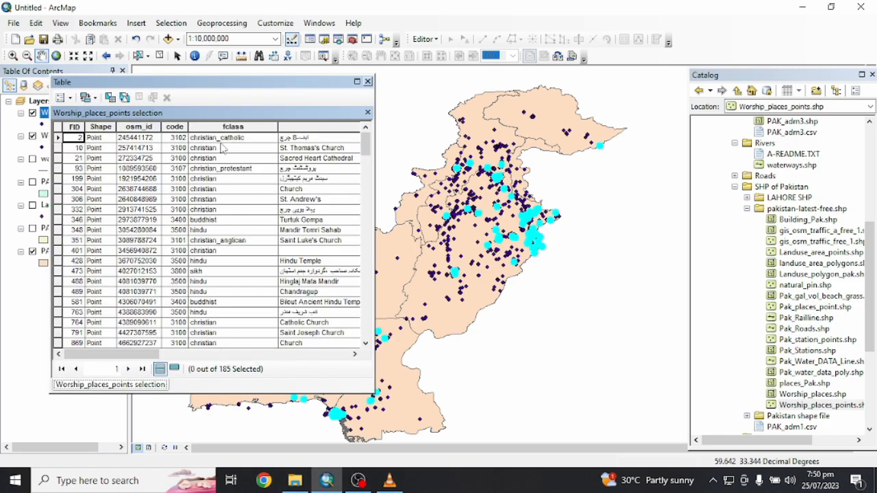
{"action": "scroll", "coordinate": [233, 153], "scroll_direction": "down", "scroll_amount": 1}
{"action": "scroll", "coordinate": [214, 224], "scroll_direction": "down", "scroll_amount": 1}
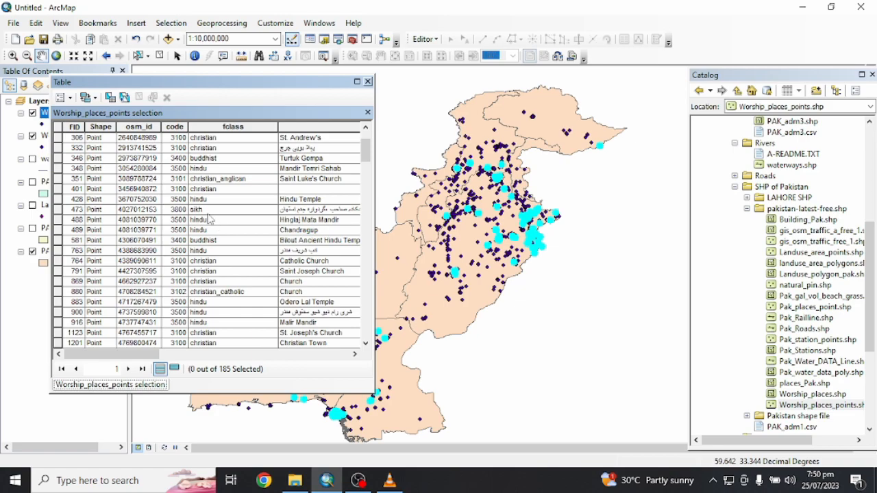
{"action": "scroll", "coordinate": [204, 273], "scroll_direction": "down", "scroll_amount": 1}
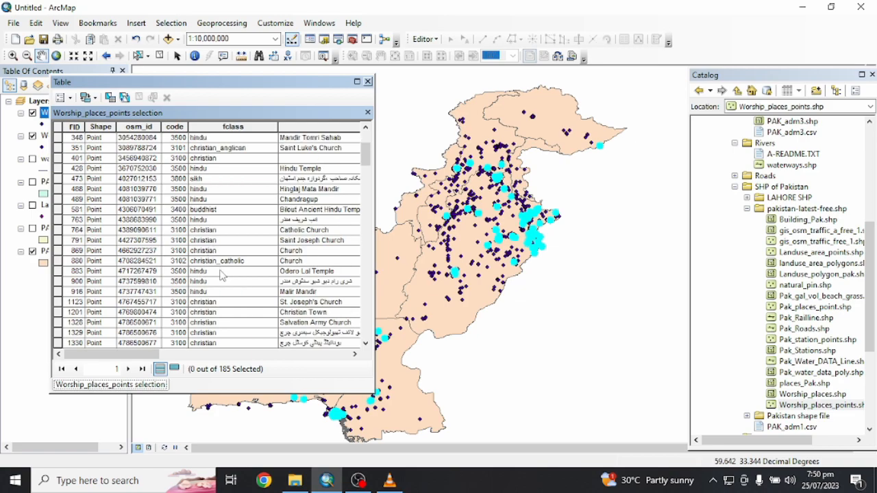
{"action": "scroll", "coordinate": [221, 274], "scroll_direction": "down", "scroll_amount": 12}
{"action": "scroll", "coordinate": [210, 206], "scroll_direction": "down", "scroll_amount": 7}
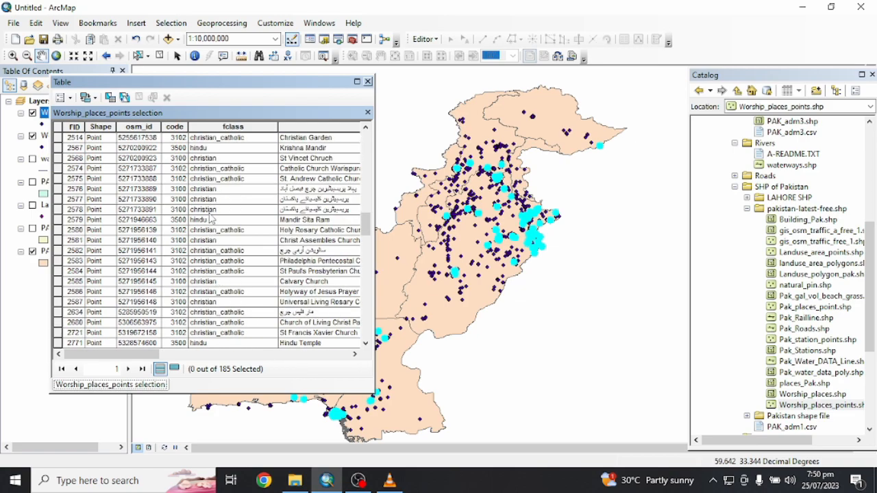
{"action": "scroll", "coordinate": [209, 260], "scroll_direction": "down", "scroll_amount": 4}
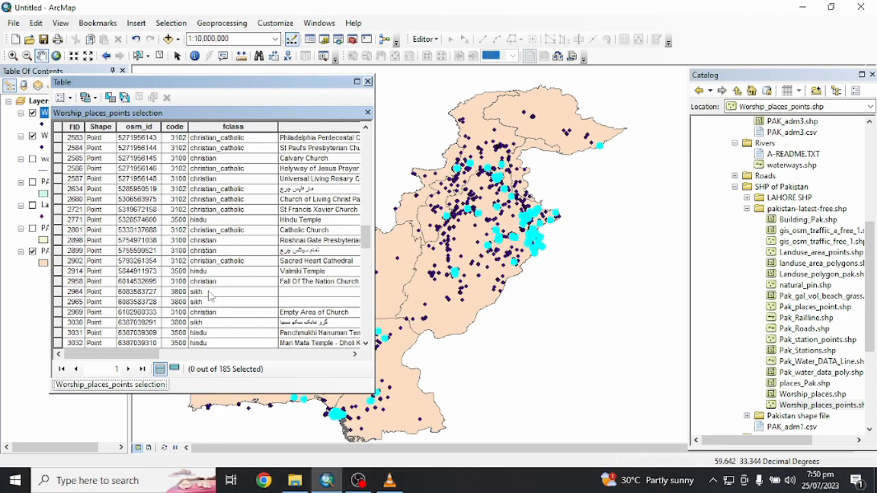
{"action": "scroll", "coordinate": [210, 294], "scroll_direction": "down", "scroll_amount": 3}
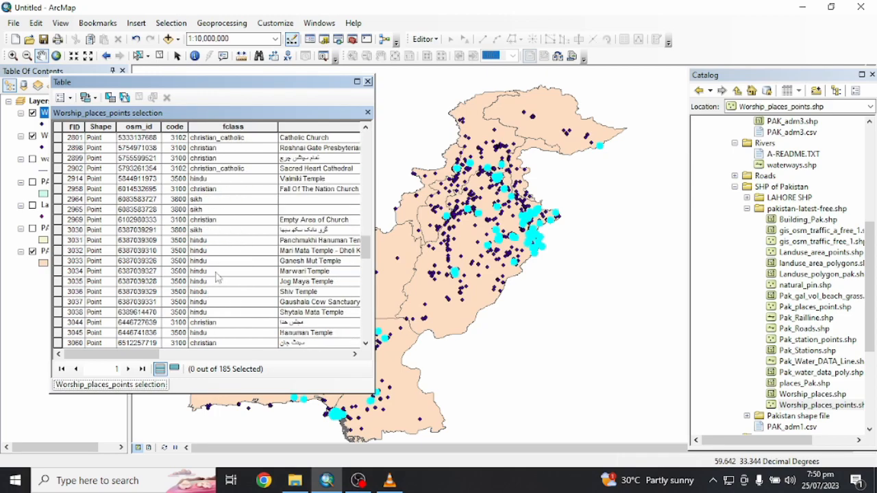
{"action": "scroll", "coordinate": [216, 282], "scroll_direction": "down", "scroll_amount": 15}
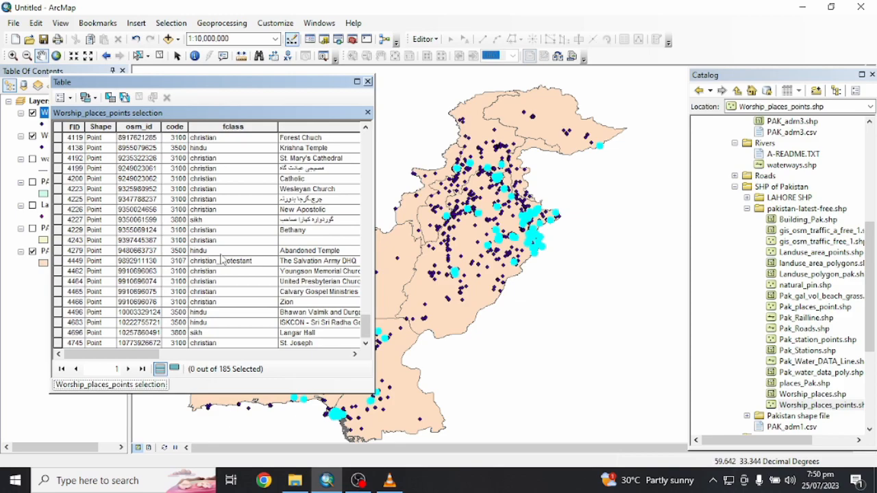
{"action": "left_click", "coordinate": [368, 82]}
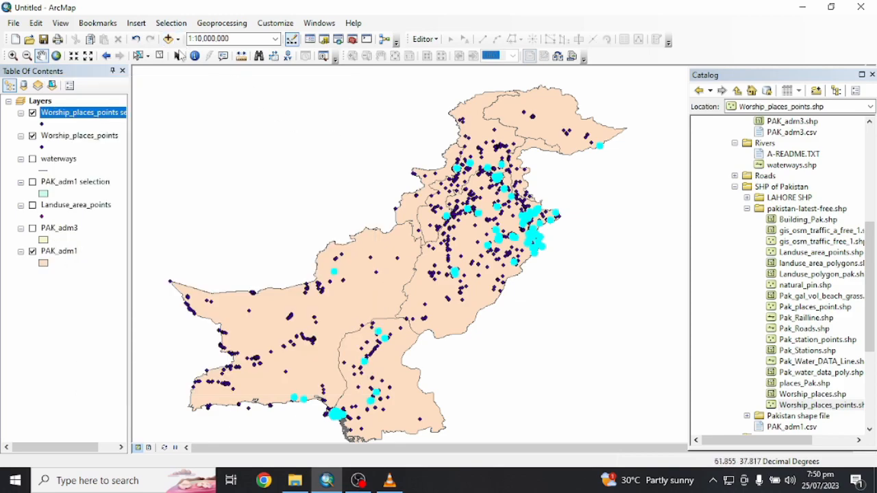
Step: Clear the selected features and show all of Pakistan on the map at 1:15,000,000
{"action": "left_click", "coordinate": [159, 55]}
{"action": "left_click_drag", "start_coordinate": [431, 252], "coordinate": [407, 229]}
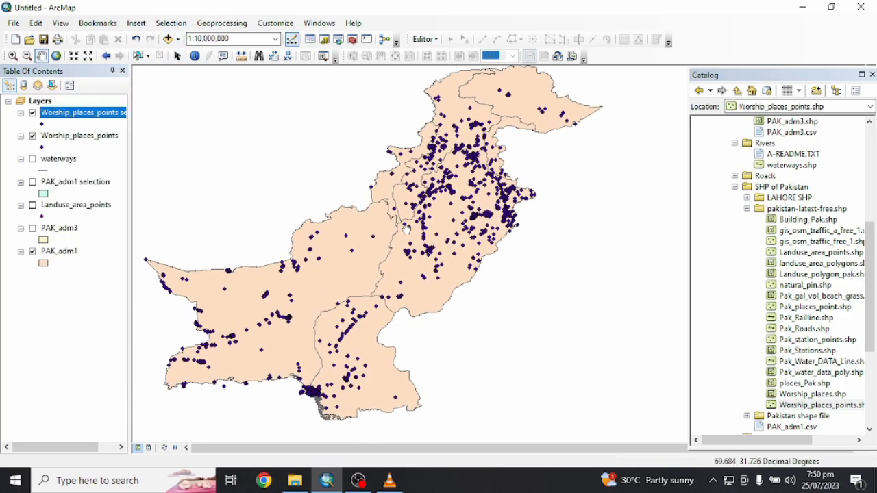
{"action": "left_click_drag", "start_coordinate": [320, 220], "coordinate": [409, 242]}
{"action": "scroll", "coordinate": [412, 244], "scroll_direction": "down", "scroll_amount": 1}
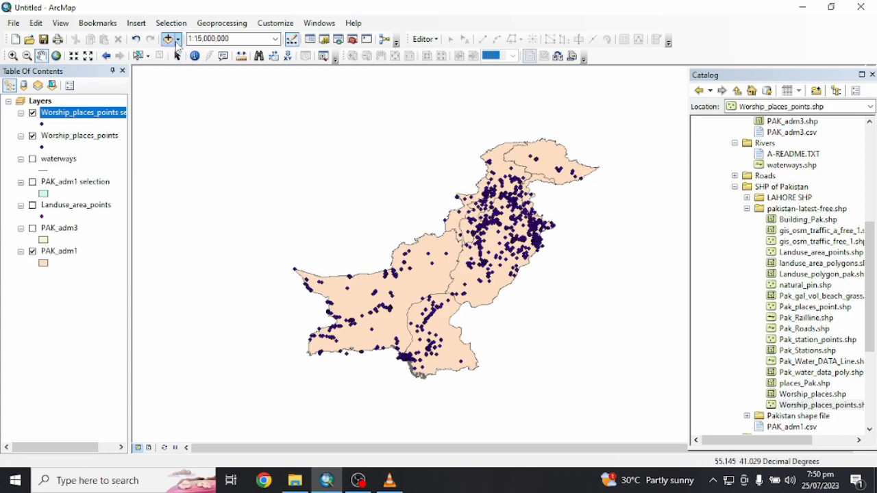
Step: Open Select By Attributes, and examine the fclass and name values in the attribute table of the Worship_places_points selection layer
{"action": "left_click", "coordinate": [171, 22]}
{"action": "left_click", "coordinate": [209, 36]}
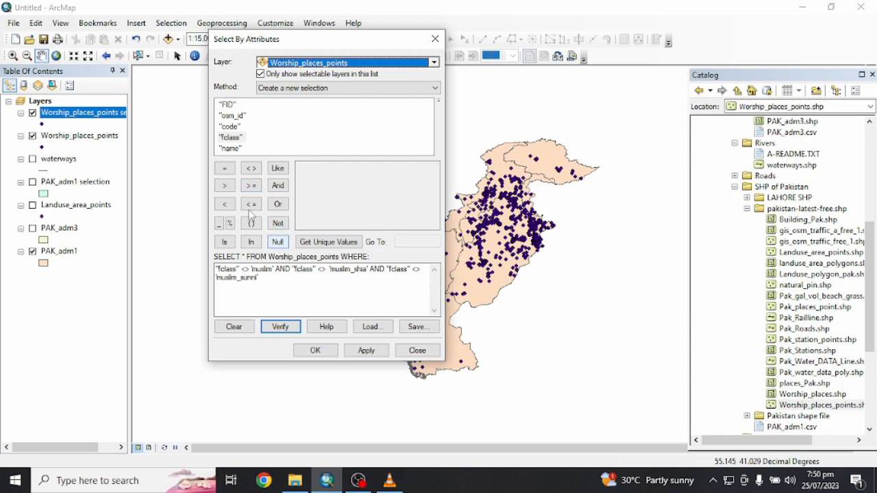
{"action": "right_click", "coordinate": [110, 114]}
{"action": "left_click", "coordinate": [159, 153]}
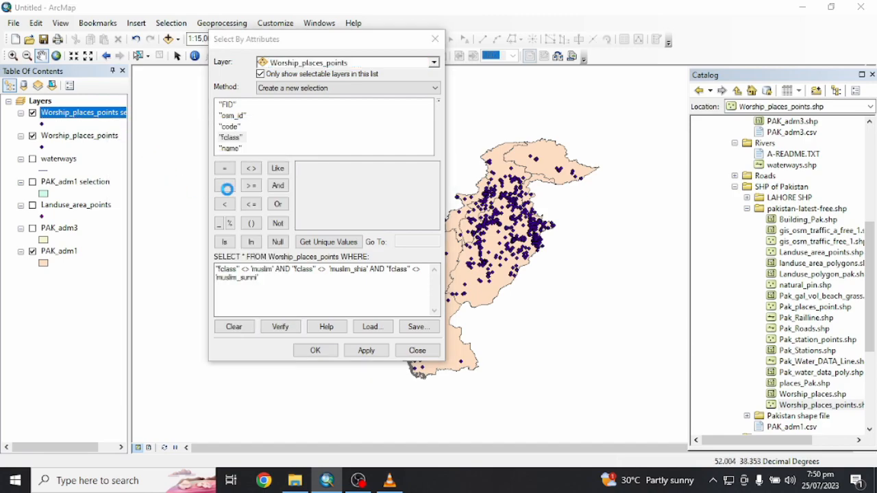
{"action": "scroll", "coordinate": [275, 291], "scroll_direction": "down", "scroll_amount": 20}
{"action": "scroll", "coordinate": [276, 293], "scroll_direction": "down", "scroll_amount": 11}
{"action": "scroll", "coordinate": [287, 288], "scroll_direction": "up", "scroll_amount": 9}
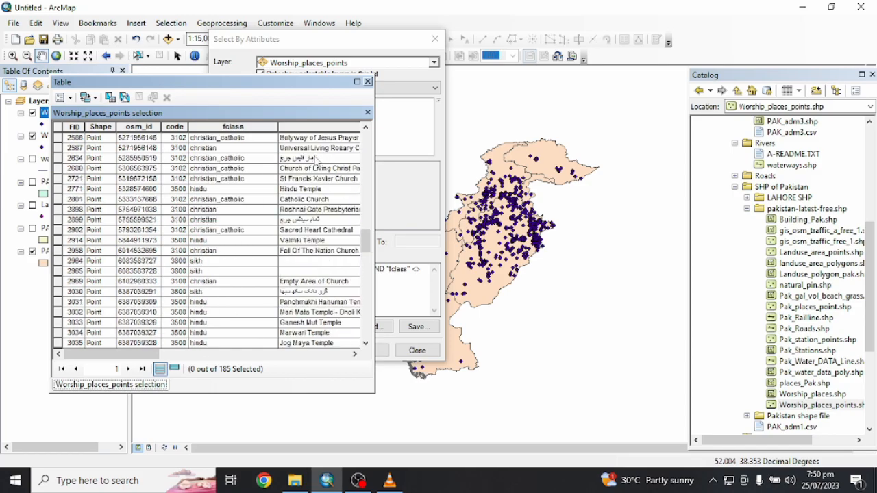
{"action": "left_click_drag", "start_coordinate": [154, 355], "coordinate": [219, 354]}
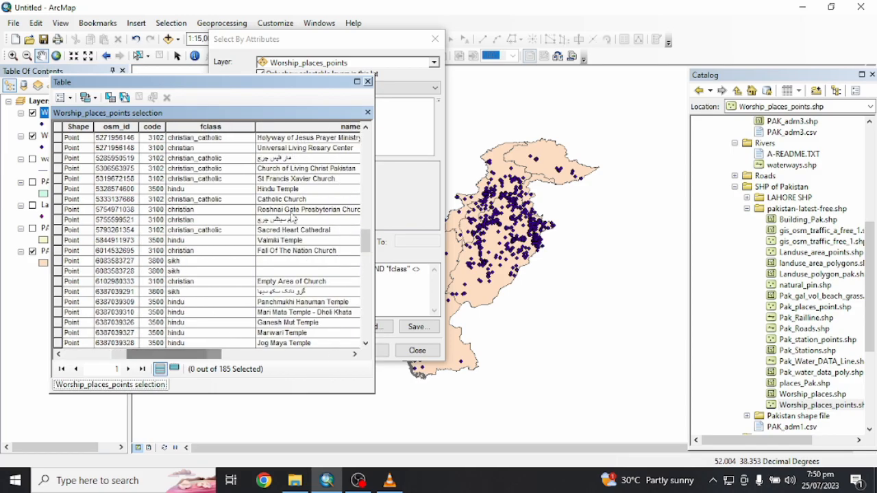
Step: Sort the Worship_places_points selection table by name in ascending order and review its records
{"action": "double_click", "coordinate": [351, 127]}
{"action": "scroll", "coordinate": [313, 211], "scroll_direction": "down", "scroll_amount": 14}
{"action": "scroll", "coordinate": [296, 240], "scroll_direction": "down", "scroll_amount": 3}
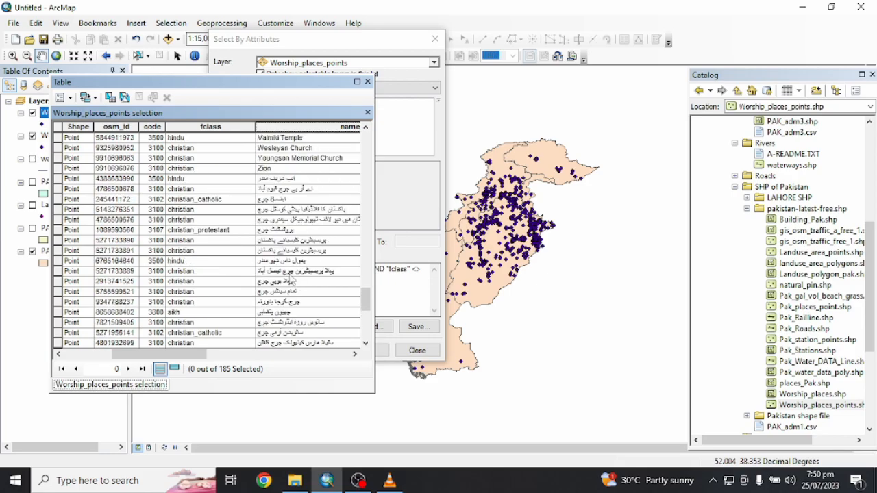
{"action": "scroll", "coordinate": [295, 281], "scroll_direction": "up", "scroll_amount": 20}
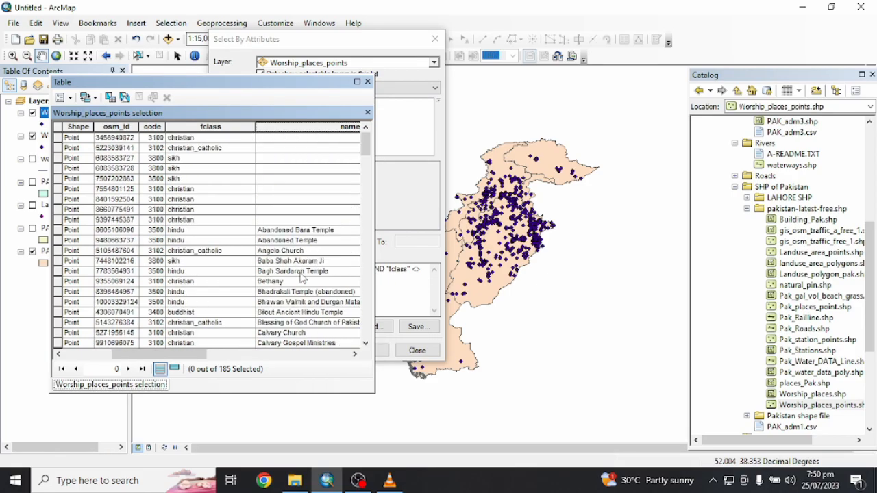
Step: Move the table clear of the query dialog, examine the fclass values of the records without a name, and close the table
{"action": "left_click_drag", "start_coordinate": [334, 103], "coordinate": [748, 87]}
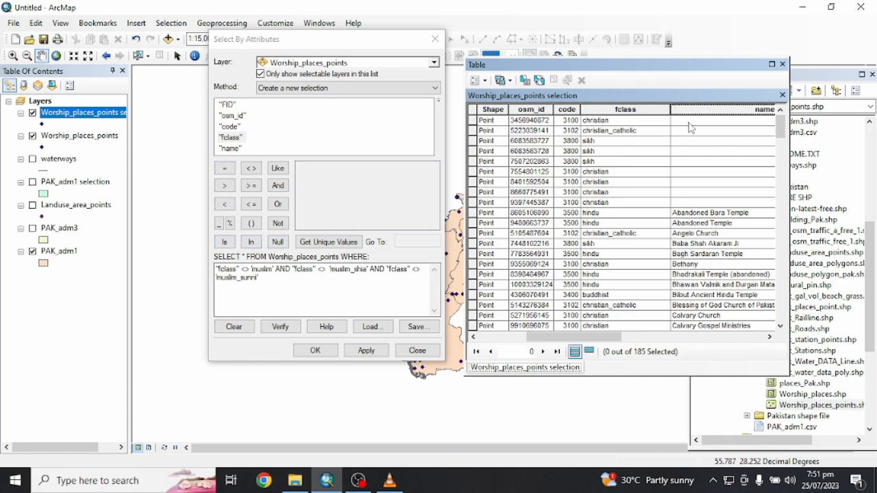
{"action": "left_click", "coordinate": [694, 203]}
{"action": "left_click", "coordinate": [616, 122]}
{"action": "left_click", "coordinate": [590, 129]}
{"action": "left_click", "coordinate": [599, 121]}
{"action": "left_click", "coordinate": [591, 174]}
{"action": "left_click", "coordinate": [586, 211]}
{"action": "left_click", "coordinate": [586, 201]}
{"action": "left_click", "coordinate": [593, 121]}
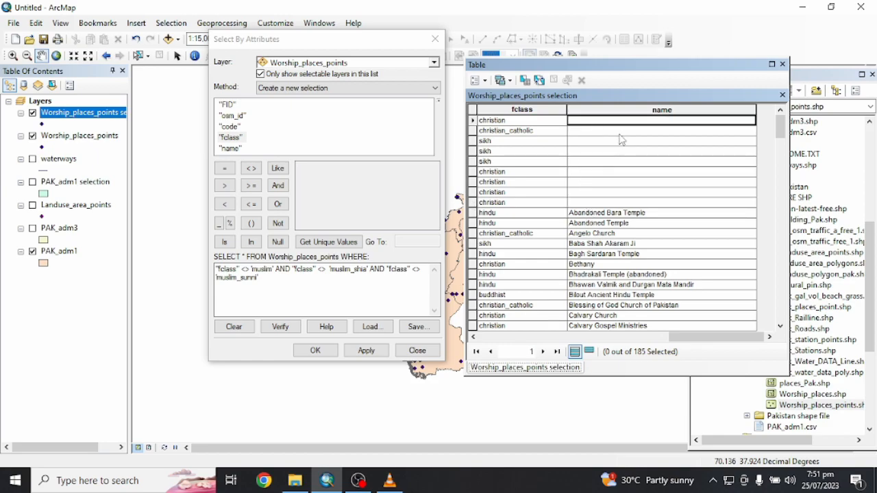
{"action": "left_click", "coordinate": [782, 64]}
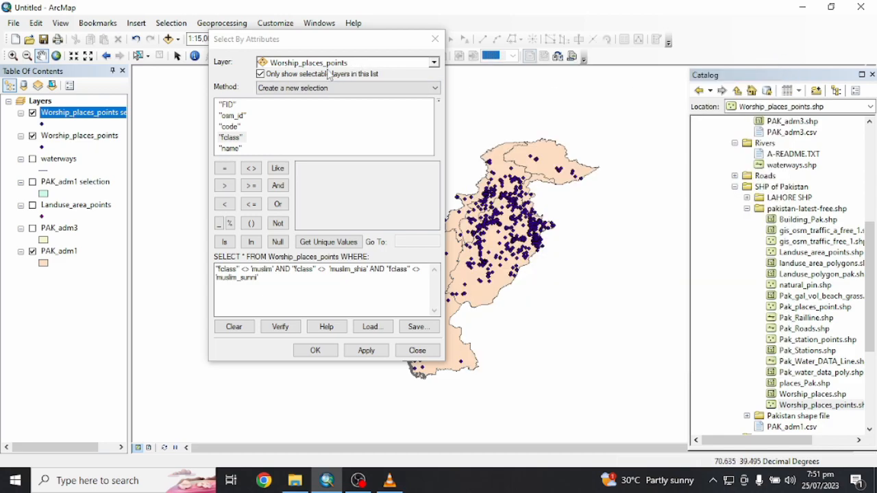
Step: Verify the query excluding fclass muslim, muslim_shia and muslim_sunni, and apply it to Worship_places_points as a new selection
{"action": "left_click", "coordinate": [302, 88]}
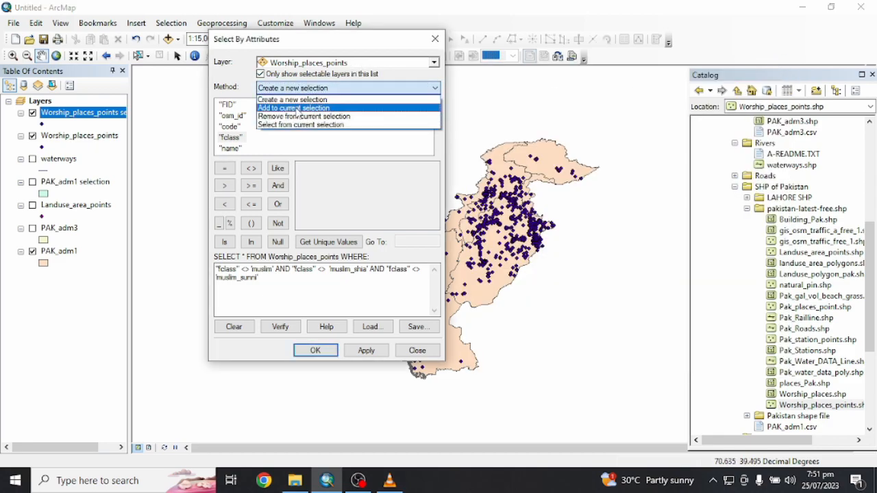
{"action": "left_click", "coordinate": [296, 144]}
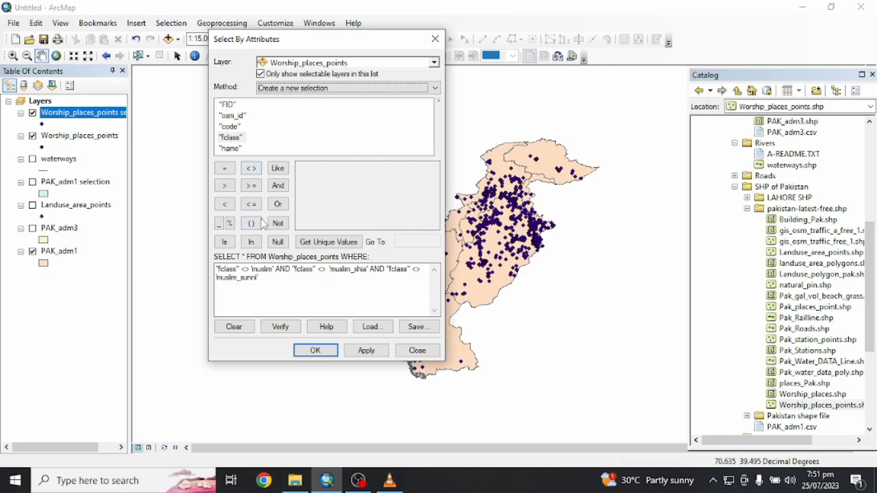
{"action": "left_click", "coordinate": [280, 326]}
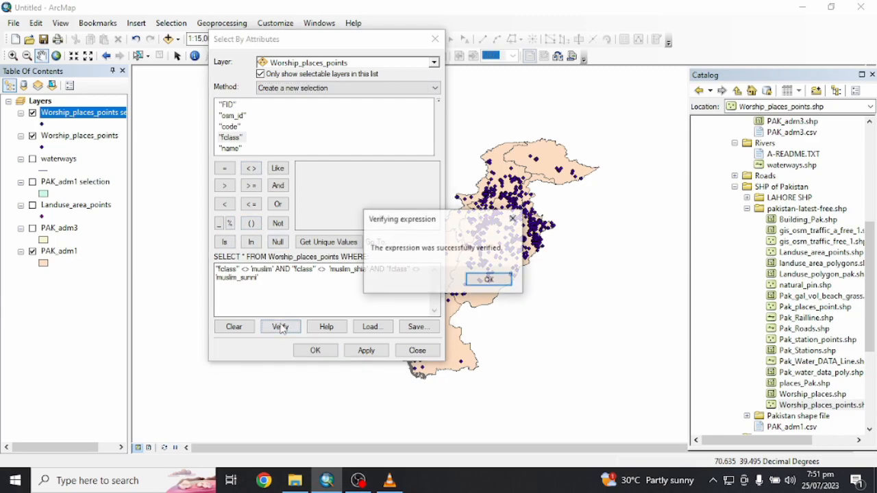
{"action": "left_click", "coordinate": [487, 279]}
{"action": "left_click", "coordinate": [312, 351]}
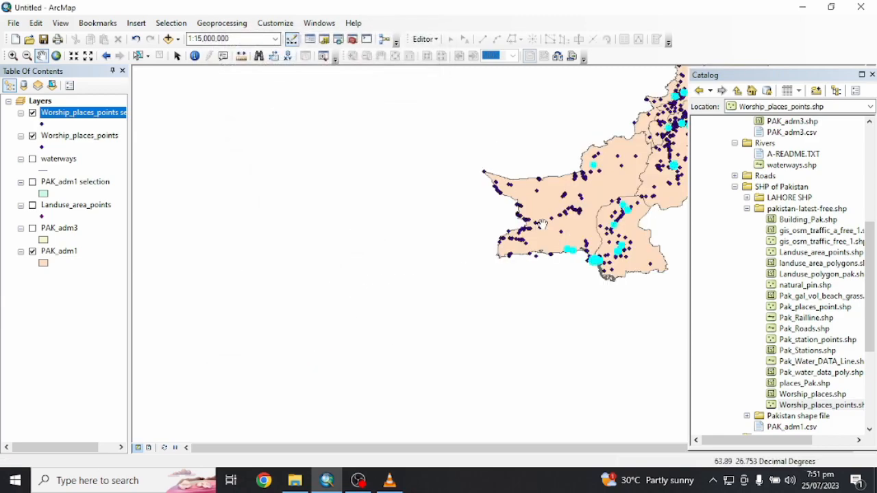
{"action": "left_click_drag", "start_coordinate": [578, 193], "coordinate": [495, 254]}
{"action": "left_click_drag", "start_coordinate": [545, 217], "coordinate": [357, 250]}
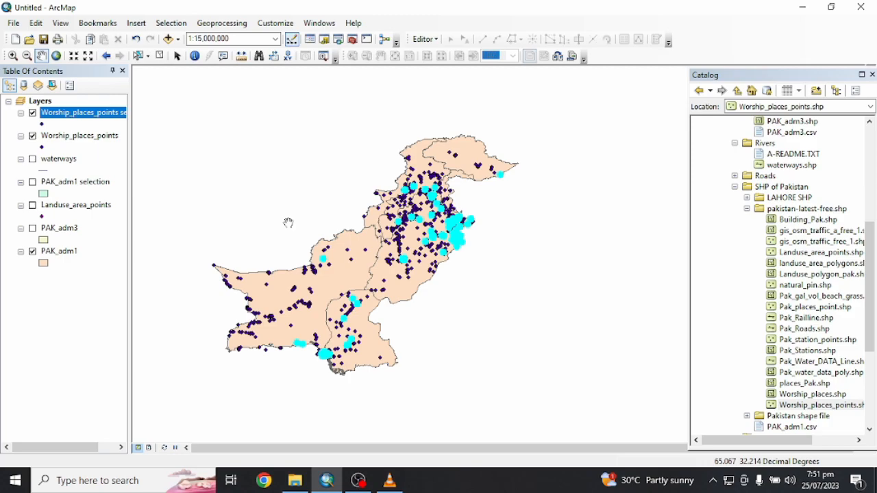
{"action": "left_click_drag", "start_coordinate": [324, 267], "coordinate": [333, 253]}
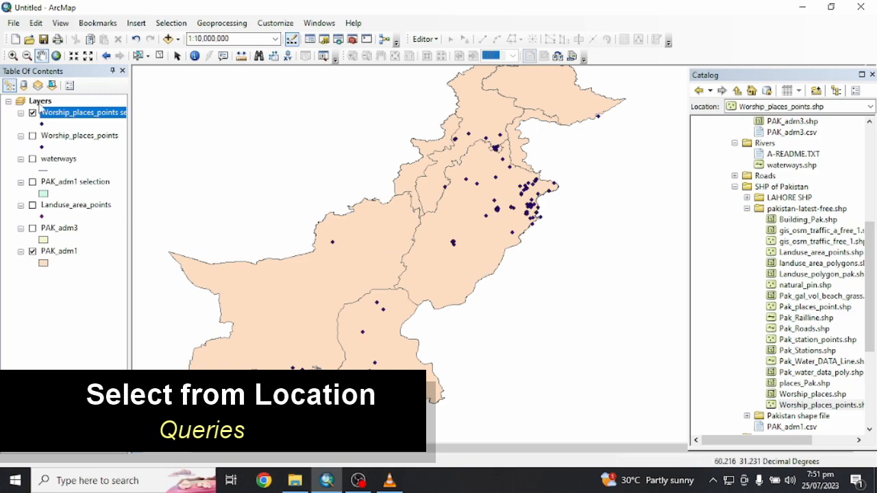
Step: Examine how the points of the Worship_places_points selection layer are distributed across the provinces of Pakistan
{"action": "right_click", "coordinate": [87, 116]}
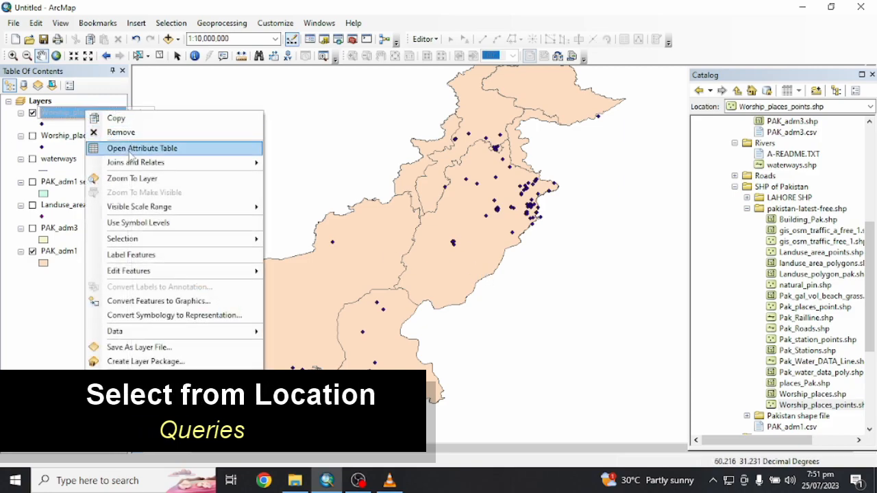
{"action": "left_click_drag", "start_coordinate": [374, 219], "coordinate": [344, 220]}
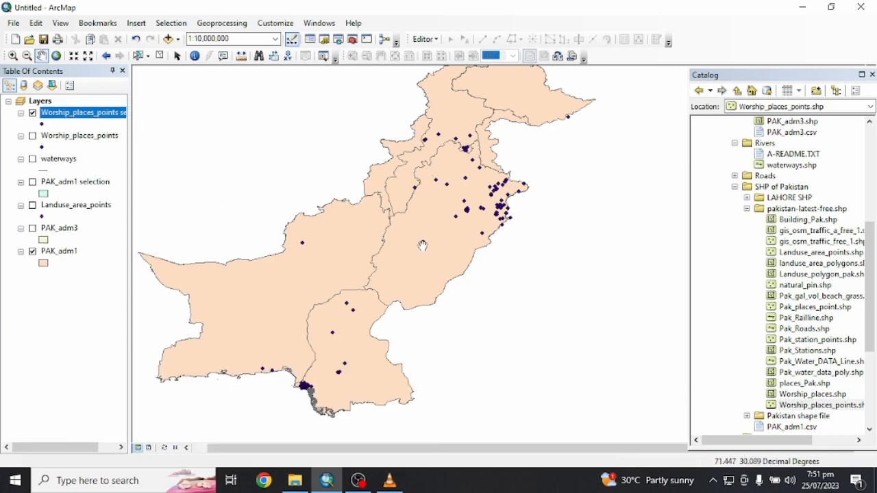
{"action": "left_click_drag", "start_coordinate": [402, 261], "coordinate": [387, 278]}
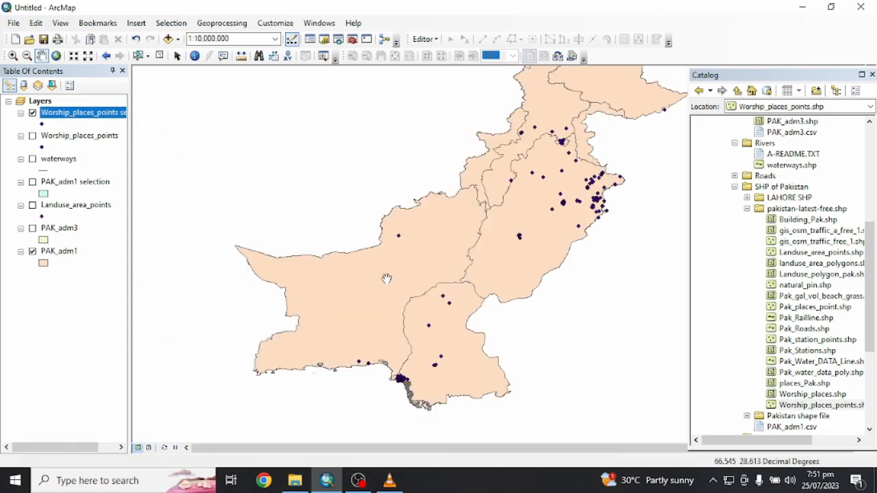
{"action": "left_click_drag", "start_coordinate": [448, 252], "coordinate": [498, 255]}
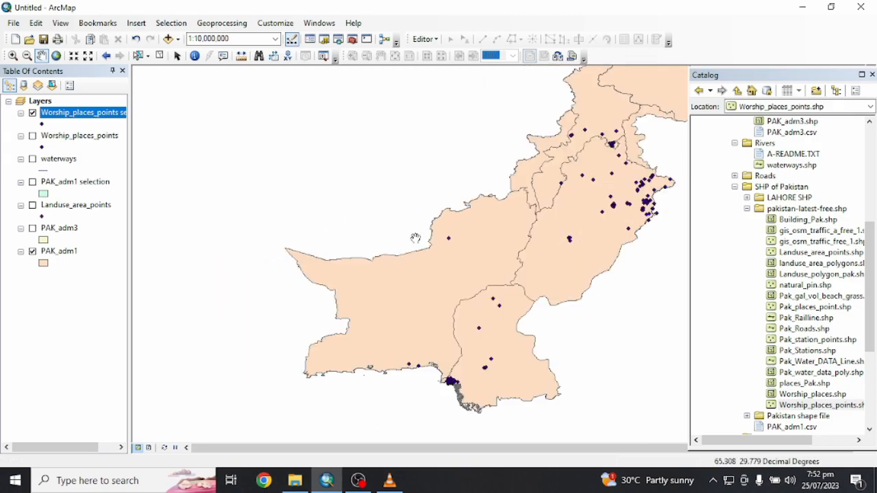
{"action": "left_click_drag", "start_coordinate": [604, 209], "coordinate": [462, 256]}
{"action": "left_click", "coordinate": [171, 22]}
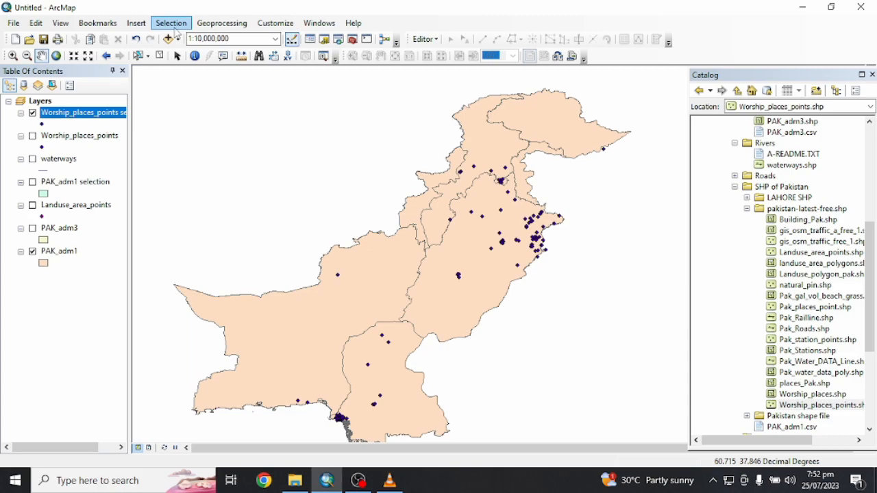
{"action": "left_click_drag", "start_coordinate": [249, 206], "coordinate": [367, 227]}
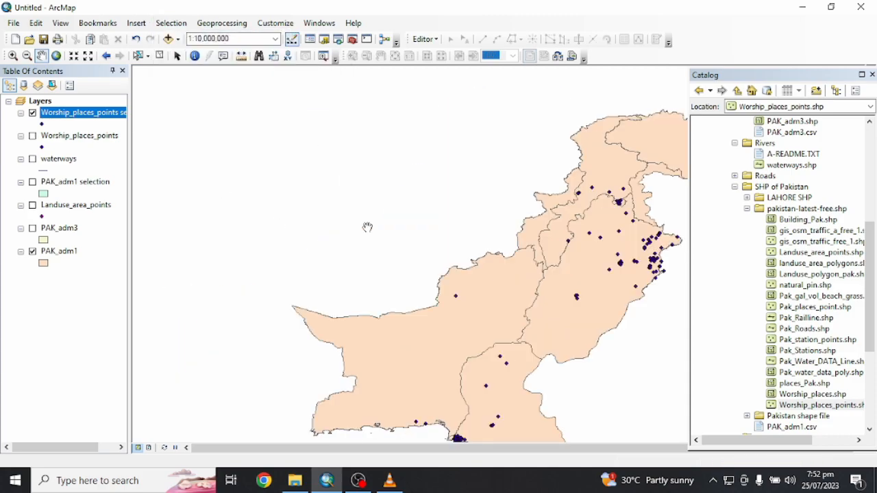
{"action": "left_click_drag", "start_coordinate": [502, 290], "coordinate": [462, 256]}
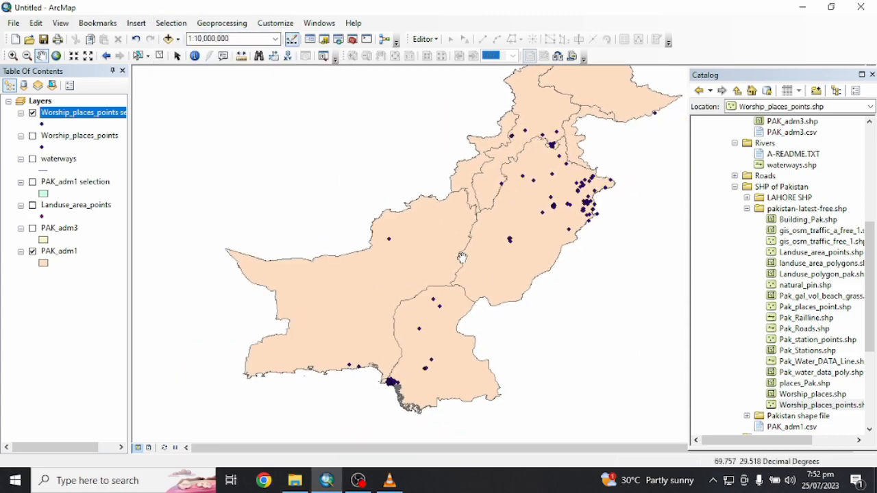
{"action": "left_click_drag", "start_coordinate": [510, 219], "coordinate": [499, 252]}
{"action": "left_click_drag", "start_coordinate": [364, 287], "coordinate": [379, 277]}
{"action": "left_click_drag", "start_coordinate": [432, 255], "coordinate": [379, 247]}
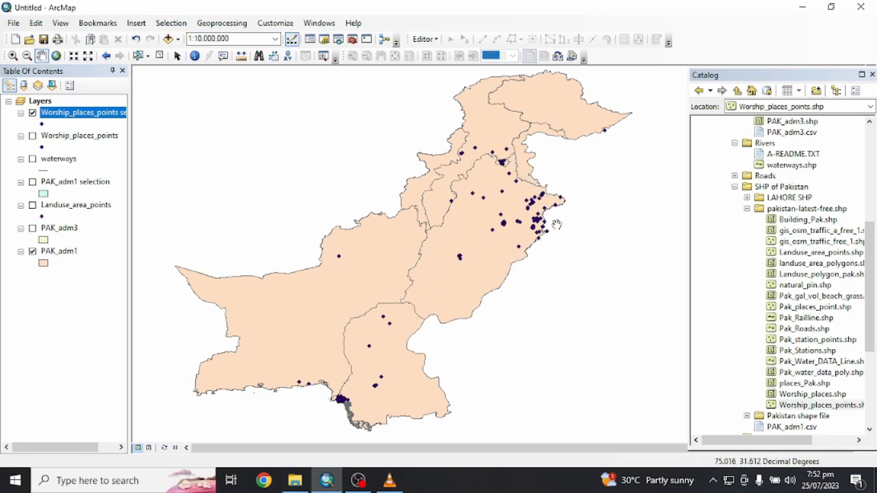
Step: Select the Punjab province polygon of PAK_adm1 on the map with the Select Features tool
{"action": "right_click", "coordinate": [51, 252]}
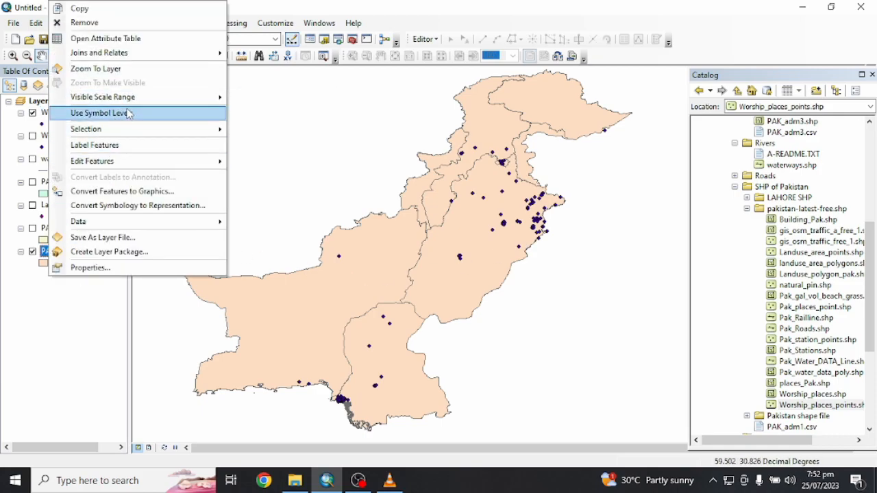
{"action": "mouse_move", "coordinate": [106, 222]}
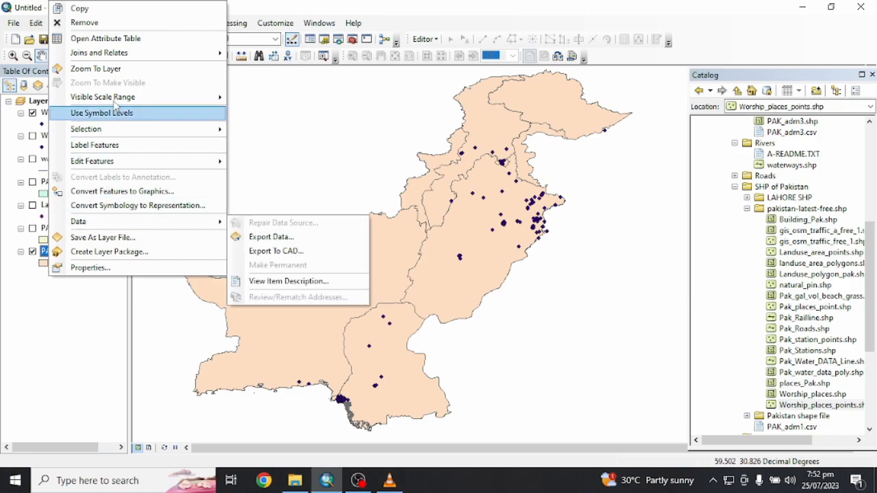
{"action": "mouse_move", "coordinate": [225, 130]}
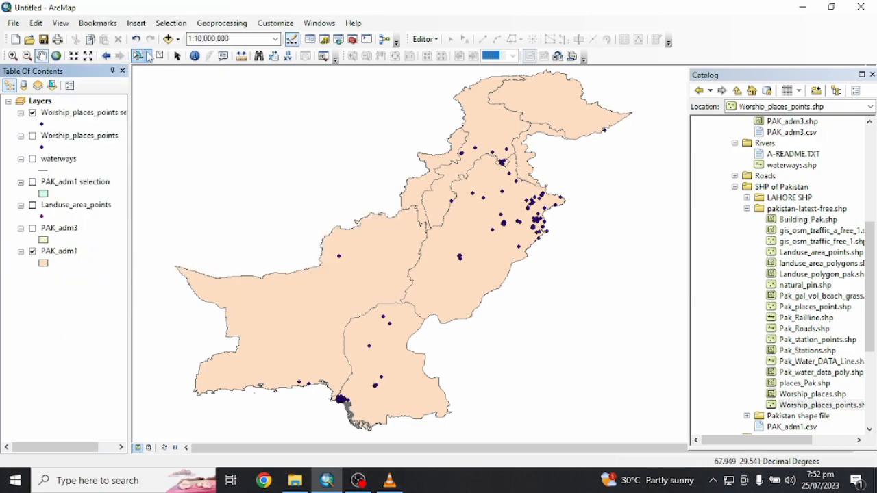
{"action": "left_click", "coordinate": [138, 55]}
{"action": "left_click", "coordinate": [412, 255]}
{"action": "left_click", "coordinate": [438, 267]}
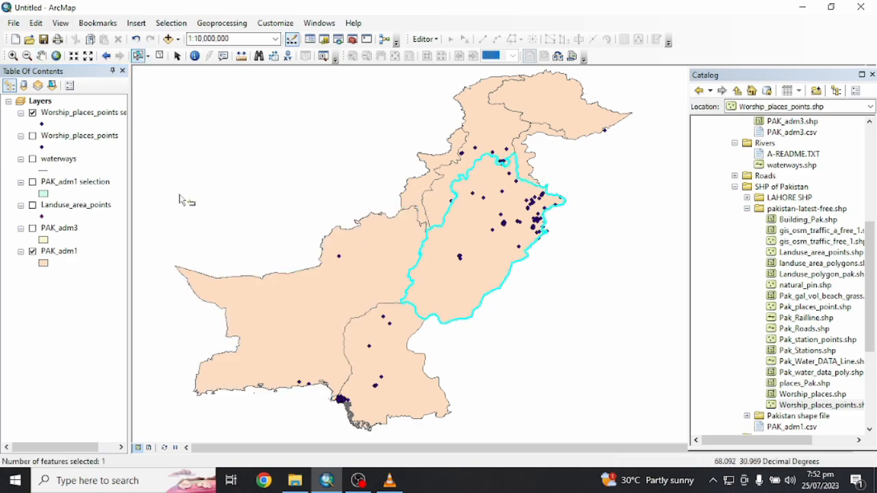
Step: Create a new layer from the selected PAK_adm1 province, and hide the PAK_adm1 layer
{"action": "right_click", "coordinate": [60, 252]}
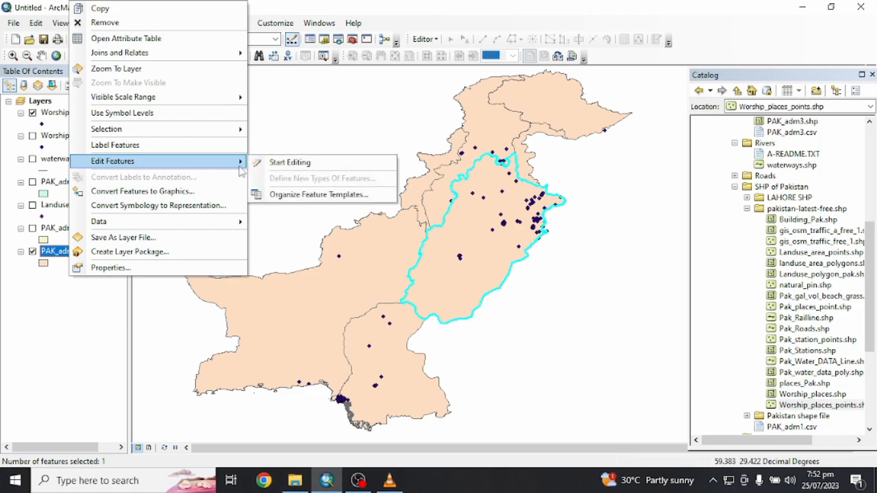
{"action": "mouse_move", "coordinate": [162, 134]}
{"action": "left_click", "coordinate": [331, 248]}
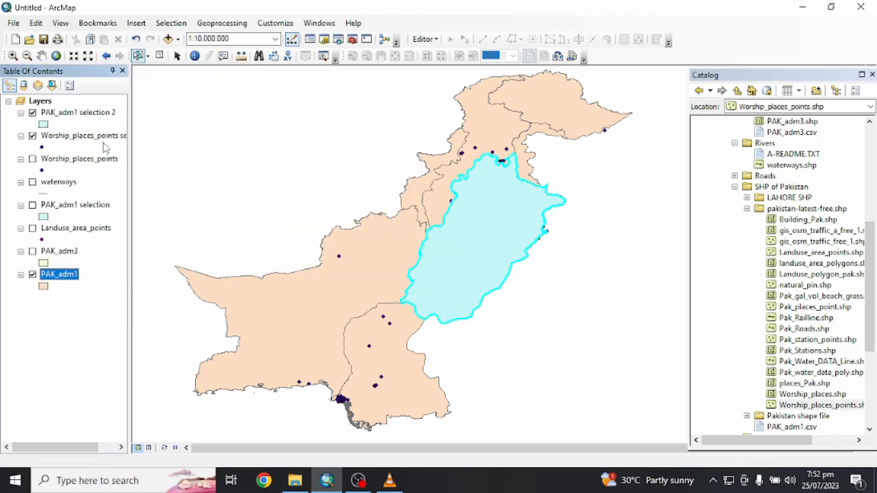
{"action": "left_click", "coordinate": [32, 274]}
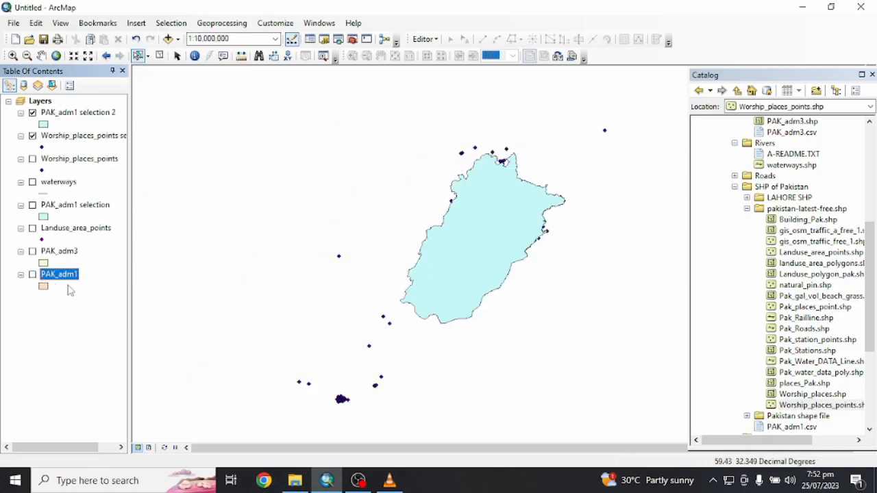
Step: Reorder the layers so that the Worship_places_points selection layer is drawn directly above PAK_adm1 selection 2
{"action": "left_click_drag", "start_coordinate": [67, 121], "coordinate": [48, 268]}
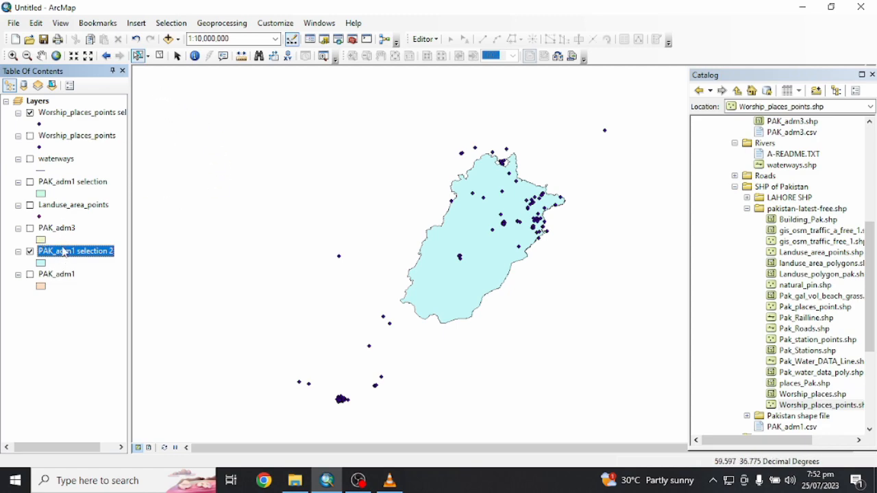
{"action": "left_click_drag", "start_coordinate": [62, 259], "coordinate": [81, 115]}
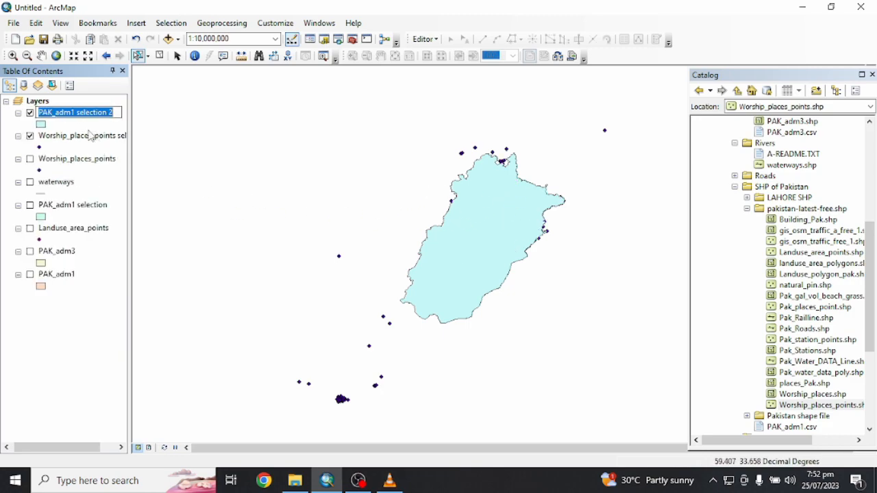
{"action": "left_click", "coordinate": [59, 139]}
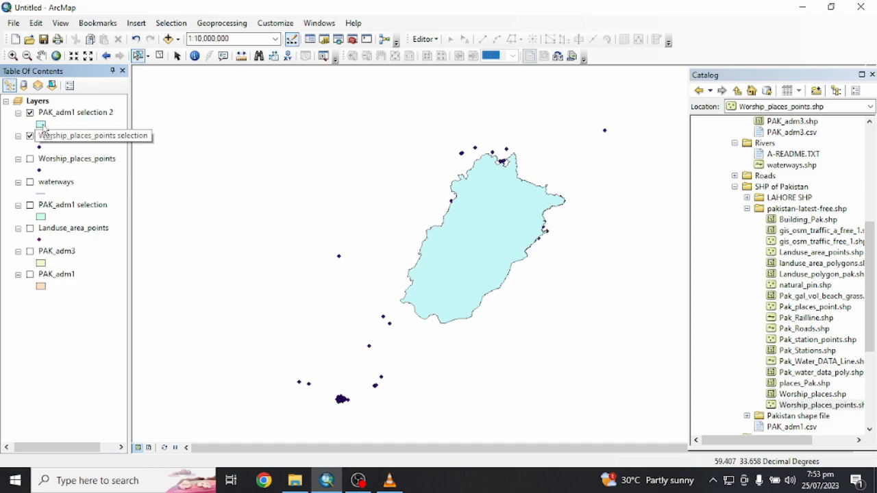
{"action": "left_click_drag", "start_coordinate": [59, 115], "coordinate": [57, 111]}
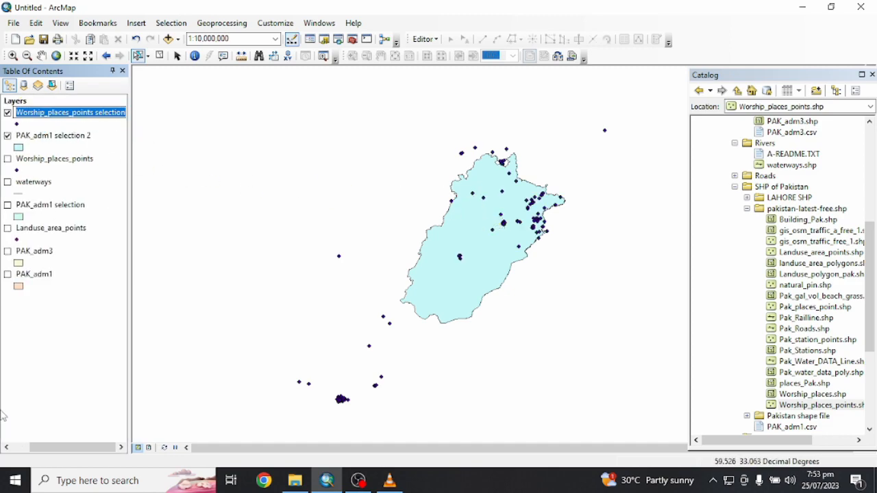
{"action": "left_click_drag", "start_coordinate": [58, 449], "coordinate": [35, 448]}
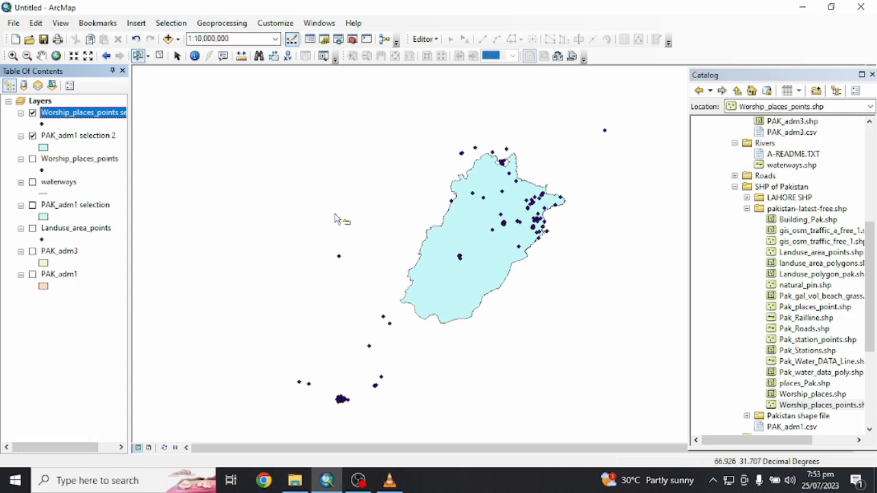
Step: Open the Select By Location query for the layers in the map
{"action": "left_click", "coordinate": [41, 56]}
{"action": "left_click_drag", "start_coordinate": [502, 206], "coordinate": [493, 207]}
{"action": "scroll", "coordinate": [493, 222], "scroll_direction": "down", "scroll_amount": 1}
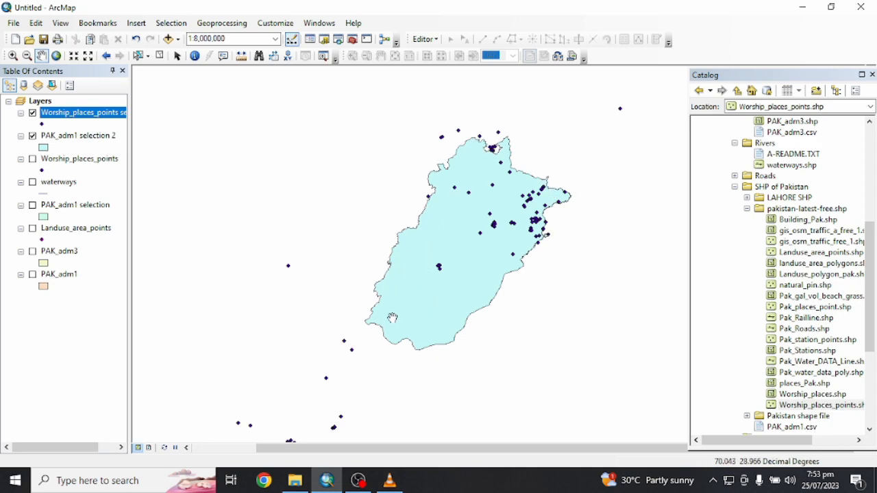
{"action": "left_click", "coordinate": [186, 26]}
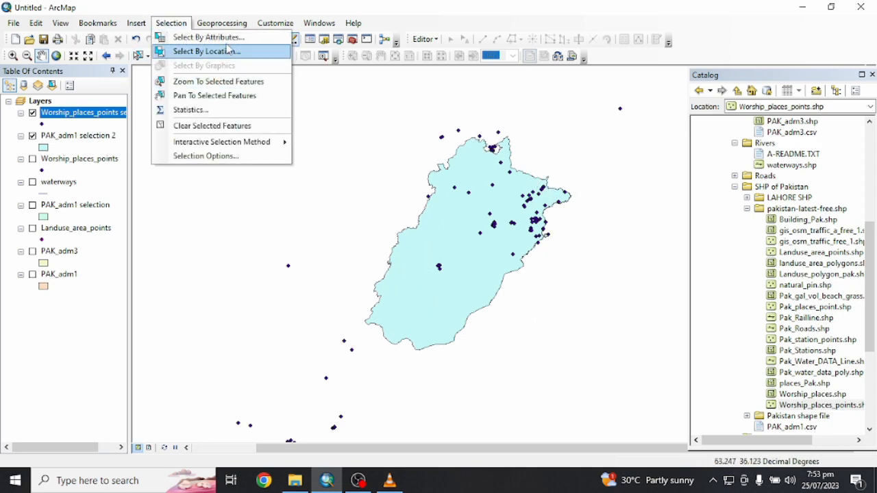
{"action": "mouse_move", "coordinate": [231, 26]}
{"action": "left_click", "coordinate": [222, 52]}
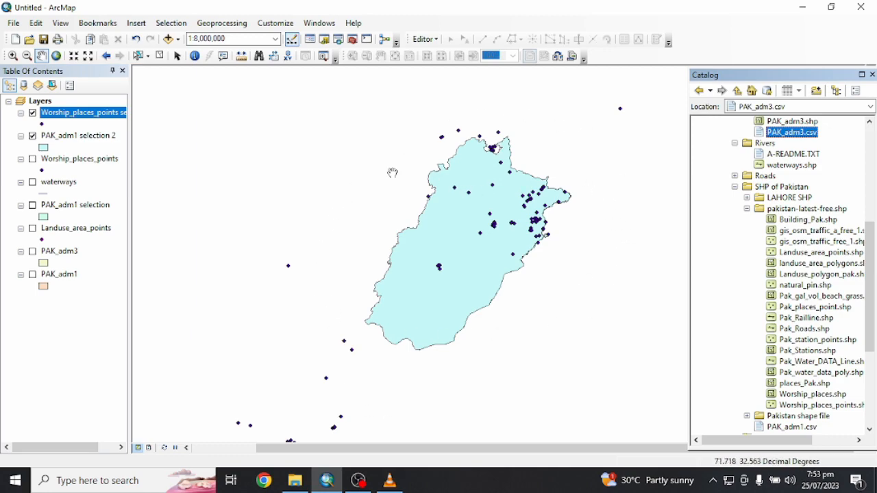
{"action": "left_click", "coordinate": [172, 26]}
{"action": "left_click", "coordinate": [206, 51]}
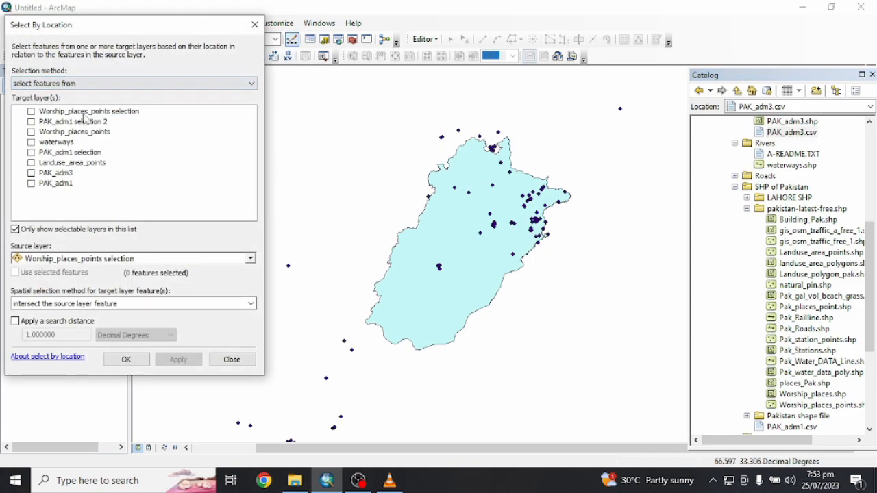
Step: Review the selection methods offered for the location query, keeping select features from, and uncover the layer list behind the dialog
{"action": "left_click", "coordinate": [98, 85]}
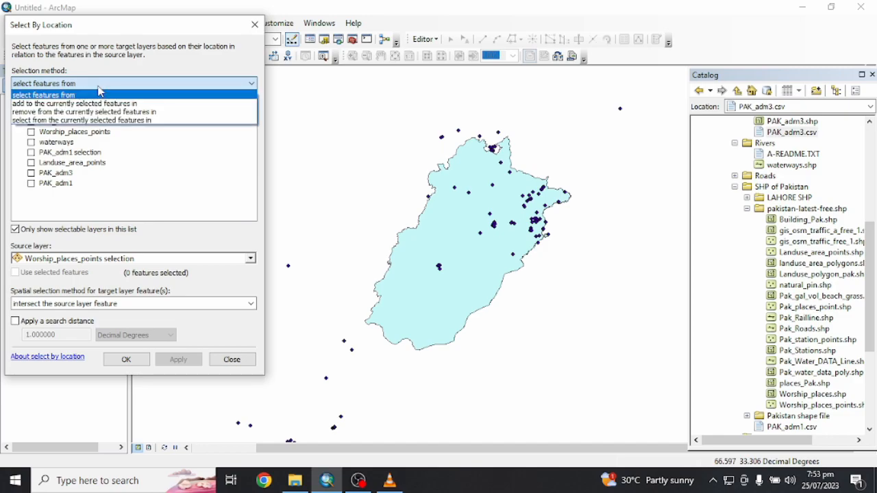
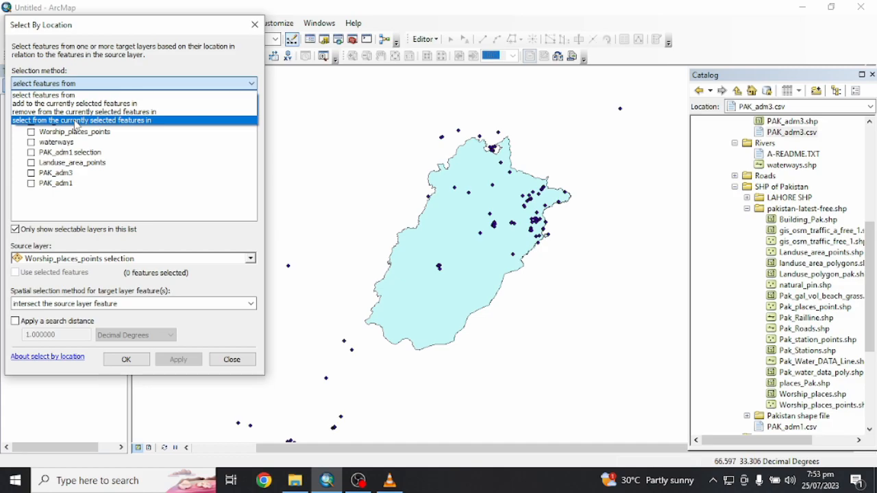
{"action": "left_click", "coordinate": [162, 145]}
{"action": "left_click", "coordinate": [161, 146]}
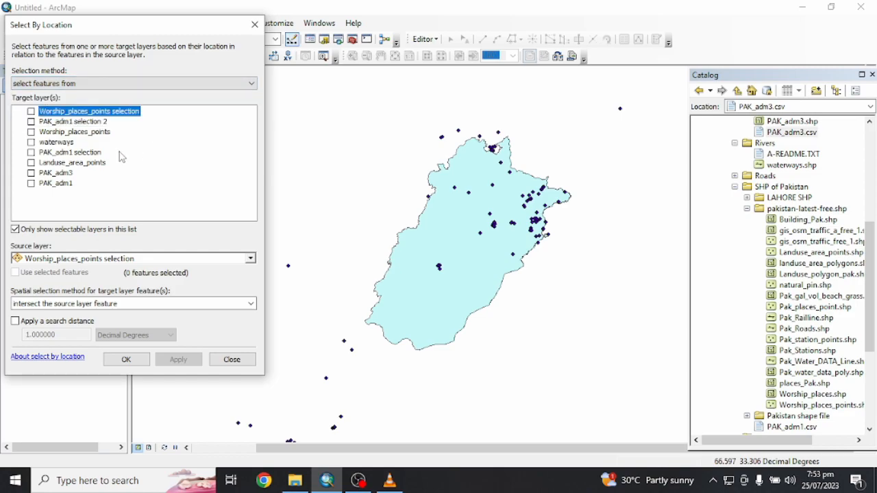
{"action": "left_click_drag", "start_coordinate": [125, 32], "coordinate": [160, 40]}
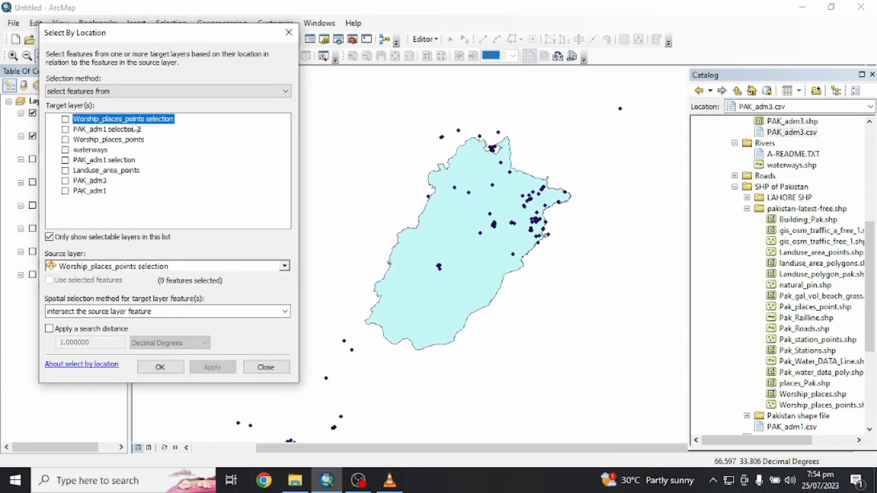
{"action": "left_click", "coordinate": [128, 93]}
{"action": "left_click", "coordinate": [177, 189]}
{"action": "left_click_drag", "start_coordinate": [157, 34], "coordinate": [277, 31]}
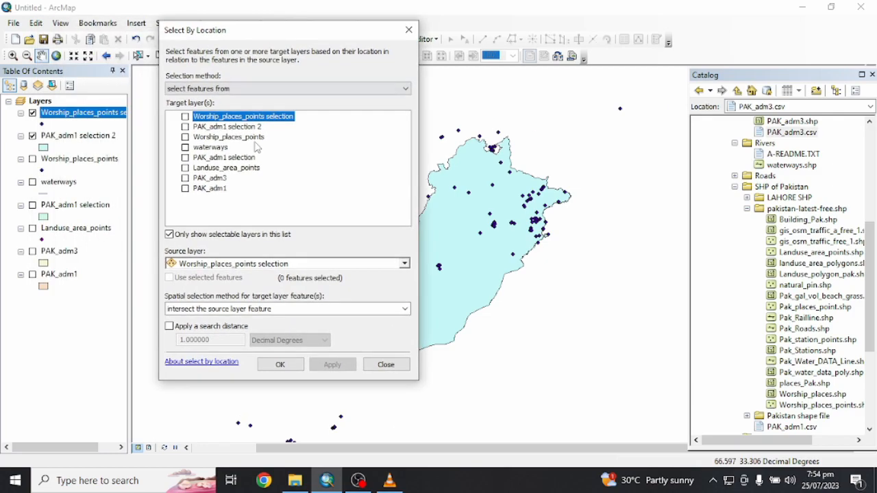
Step: Select the features of the Worship_places_points selection layer that are within the source layer PAK_adm1 selection 2
{"action": "left_click", "coordinate": [187, 116]}
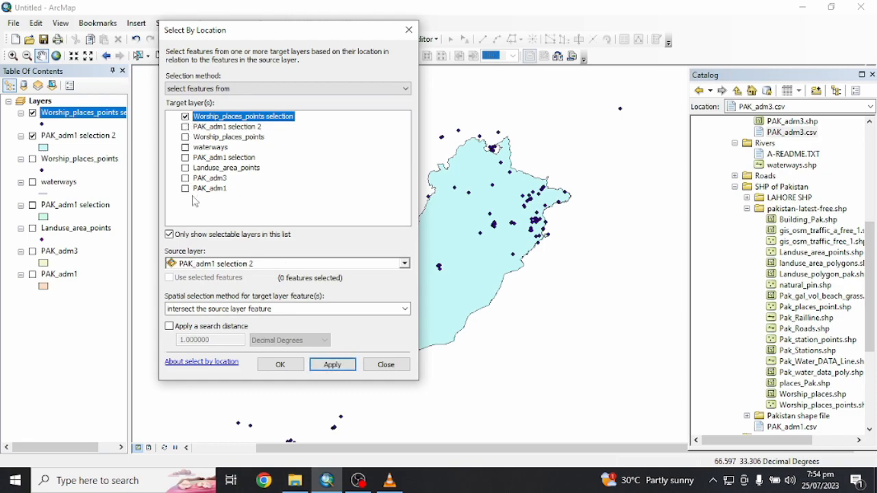
{"action": "left_click", "coordinate": [404, 264]}
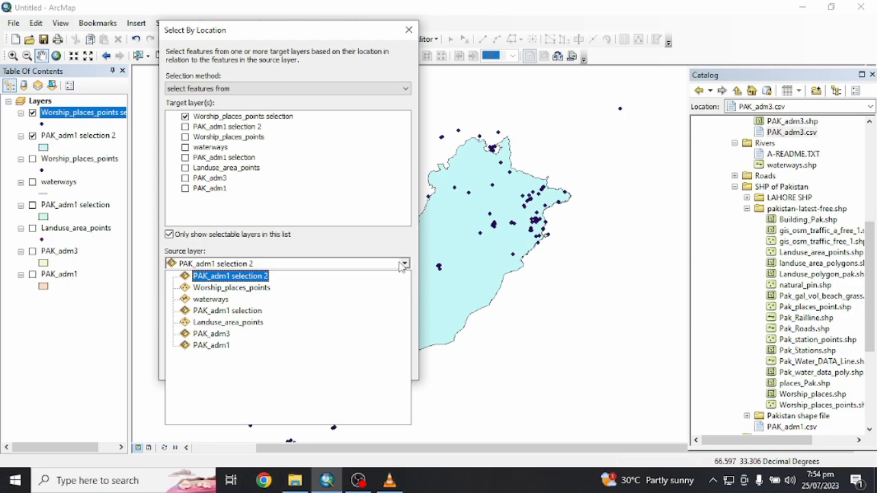
{"action": "left_click", "coordinate": [405, 265]}
{"action": "left_click", "coordinate": [405, 264]}
{"action": "left_click", "coordinate": [212, 277]}
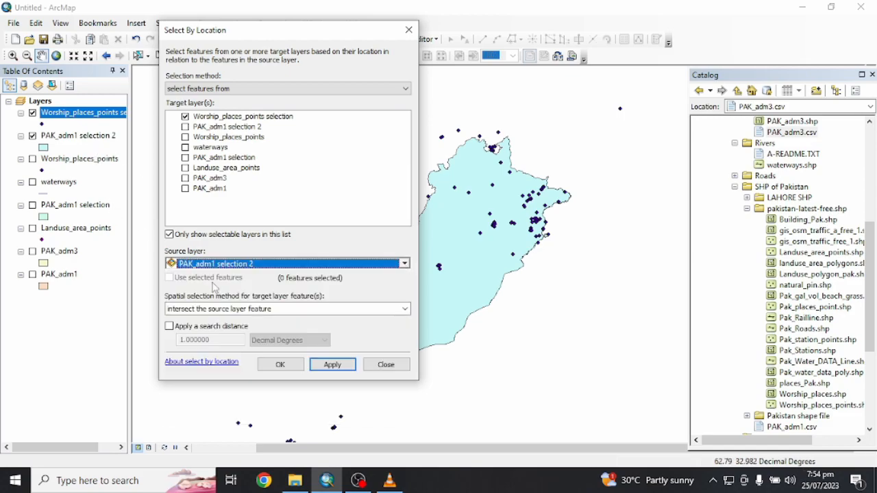
{"action": "left_click", "coordinate": [195, 309]}
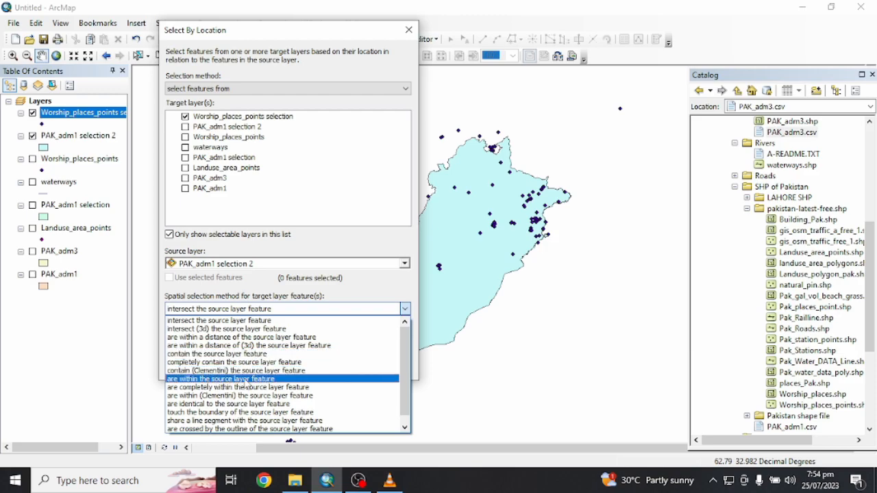
{"action": "left_click", "coordinate": [245, 379]}
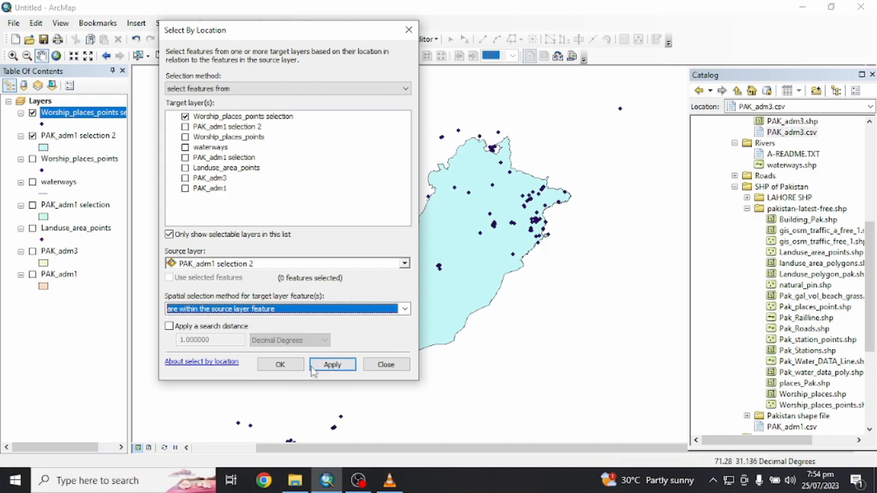
{"action": "left_click", "coordinate": [280, 364]}
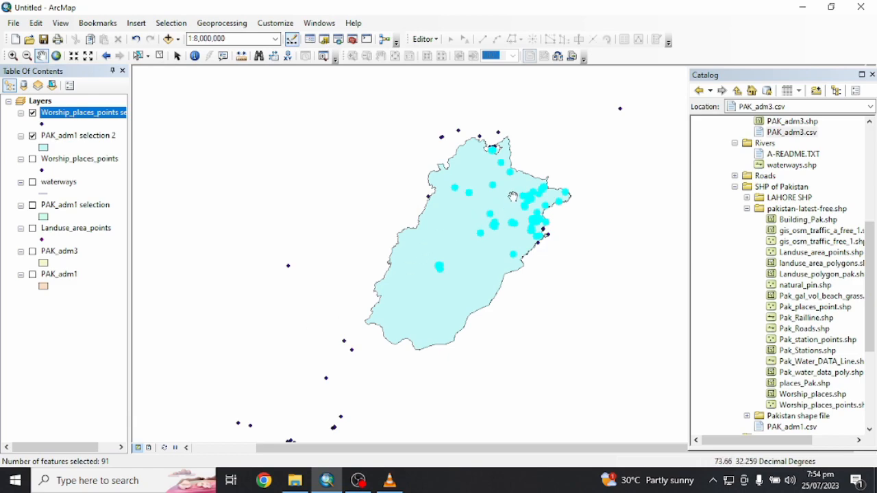
Step: Examine which worship place points inside and around the Punjab boundary are highlighted, including those near the gap in its northern part
{"action": "scroll", "coordinate": [514, 197], "scroll_direction": "up", "scroll_amount": 2}
{"action": "scroll", "coordinate": [471, 107], "scroll_direction": "up", "scroll_amount": 3}
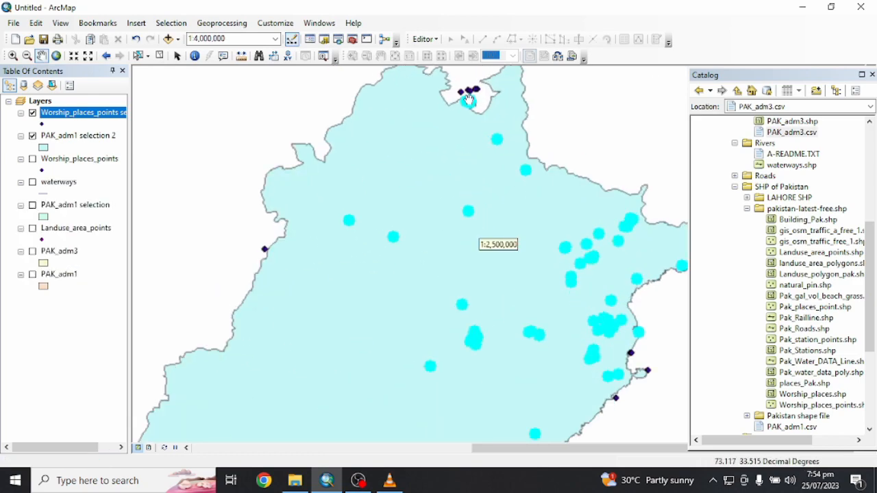
{"action": "scroll", "coordinate": [471, 107], "scroll_direction": "up", "scroll_amount": 1}
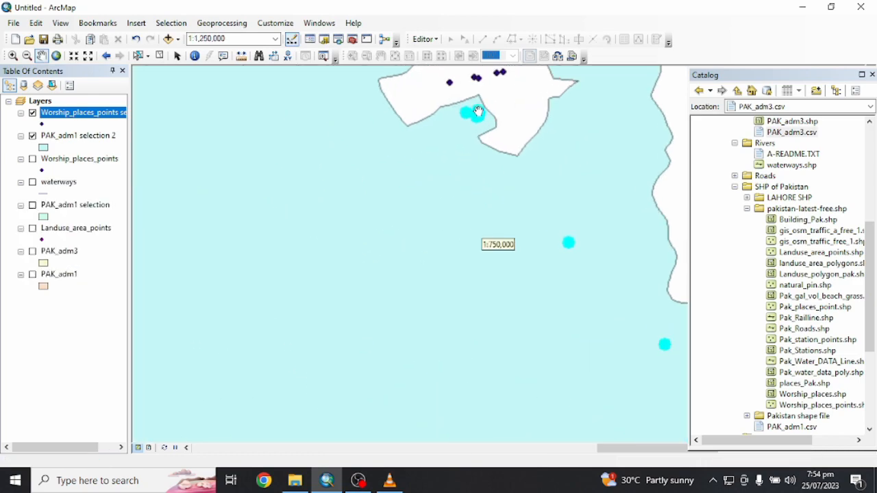
{"action": "scroll", "coordinate": [485, 178], "scroll_direction": "down", "scroll_amount": 1}
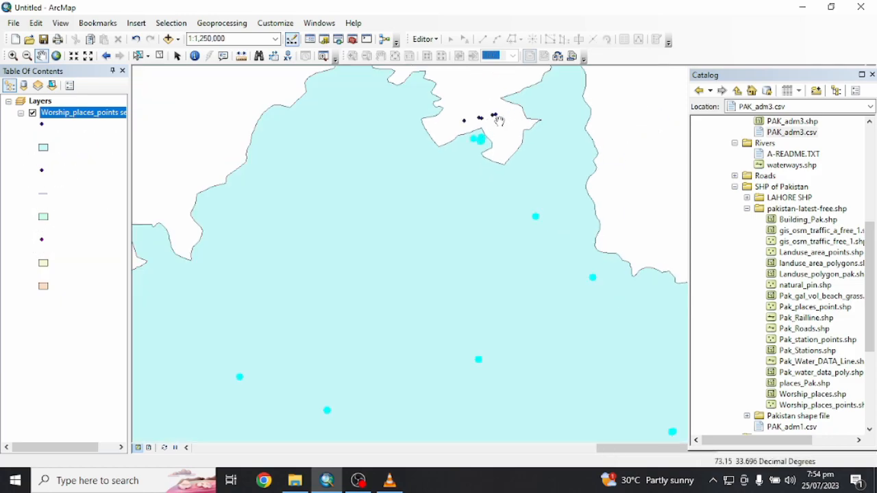
{"action": "scroll", "coordinate": [520, 246], "scroll_direction": "down", "scroll_amount": 3}
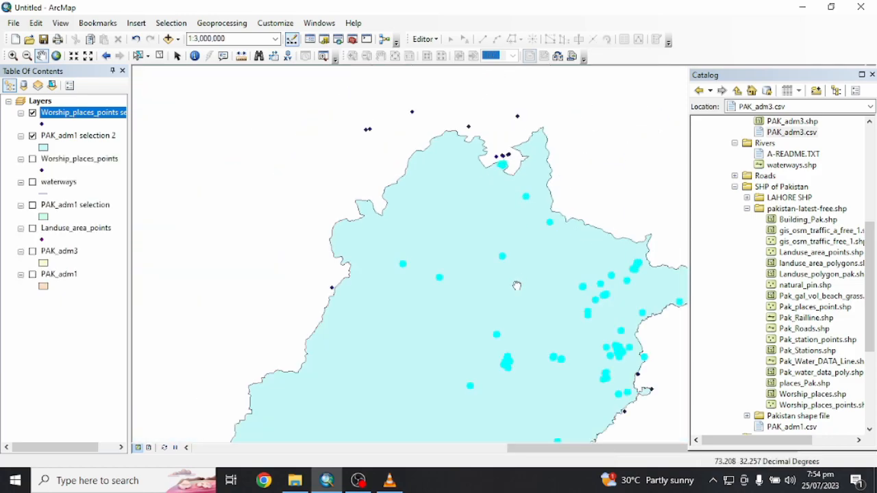
{"action": "scroll", "coordinate": [456, 290], "scroll_direction": "down", "scroll_amount": 1}
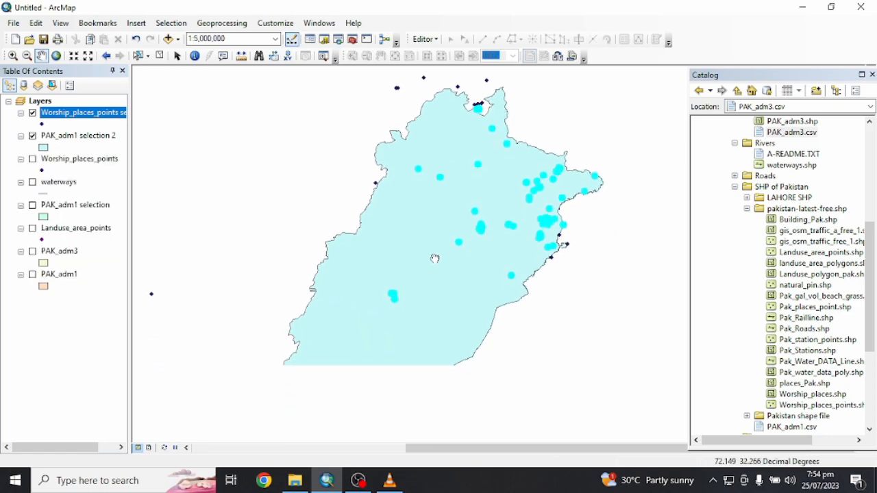
{"action": "left_click", "coordinate": [214, 23]}
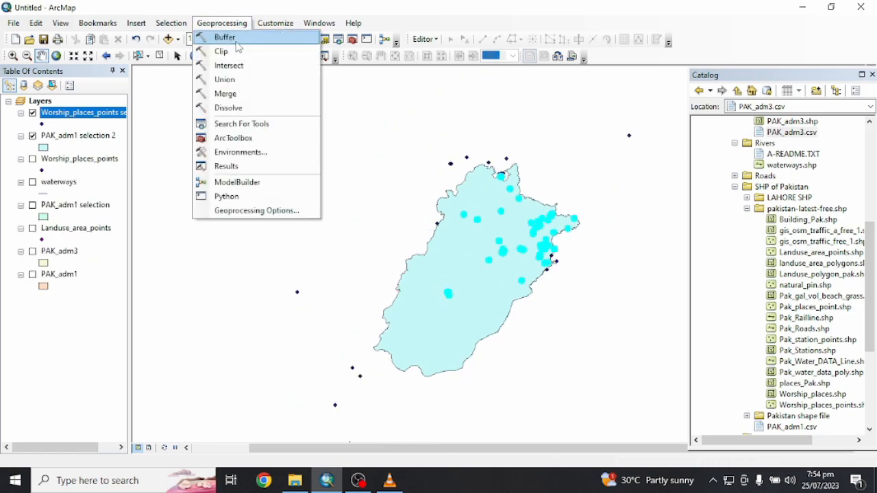
{"action": "left_click", "coordinate": [198, 53]}
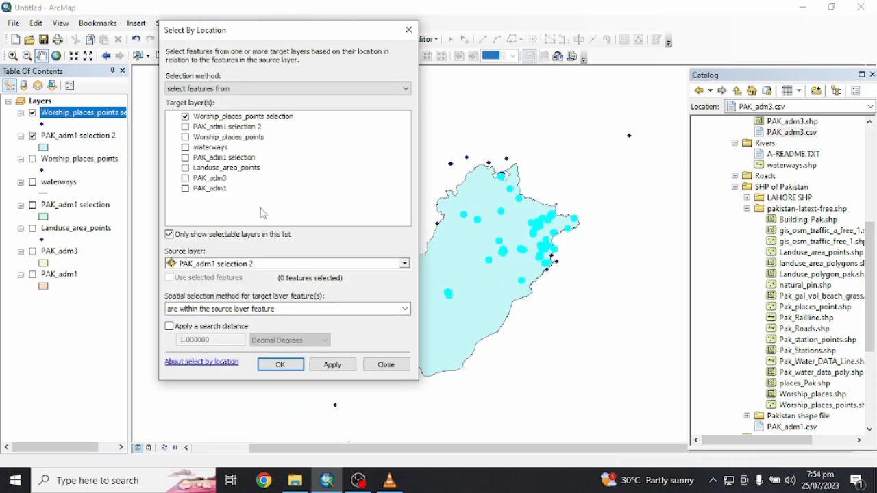
{"action": "left_click", "coordinate": [409, 30]}
Step: Clear the selected features and remove the Worship_places_points selection and Worship_places_points layers from the map
{"action": "left_click_drag", "start_coordinate": [480, 319], "coordinate": [497, 254]}
{"action": "left_click_drag", "start_coordinate": [458, 287], "coordinate": [456, 311]}
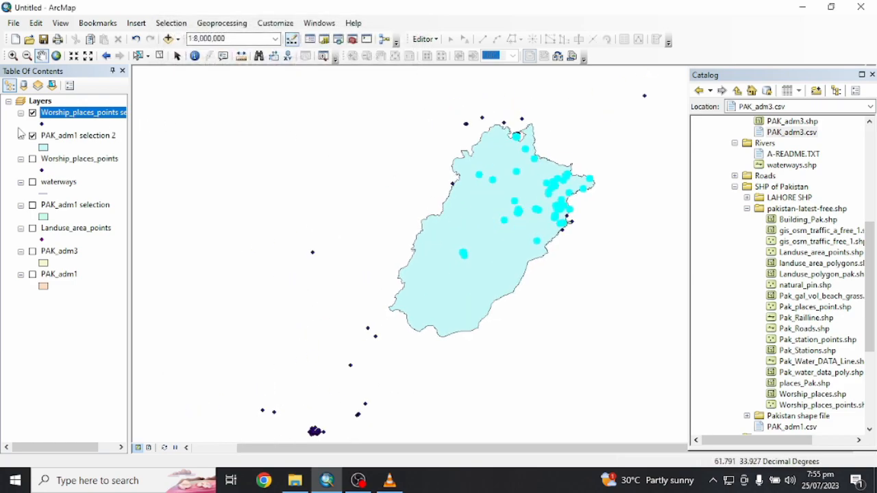
{"action": "right_click", "coordinate": [61, 112]}
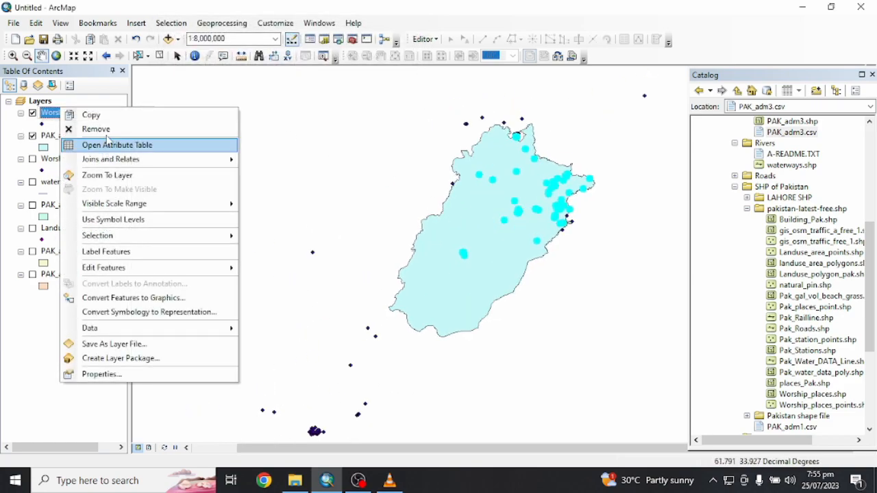
{"action": "left_click", "coordinate": [160, 56]}
{"action": "right_click", "coordinate": [74, 111]}
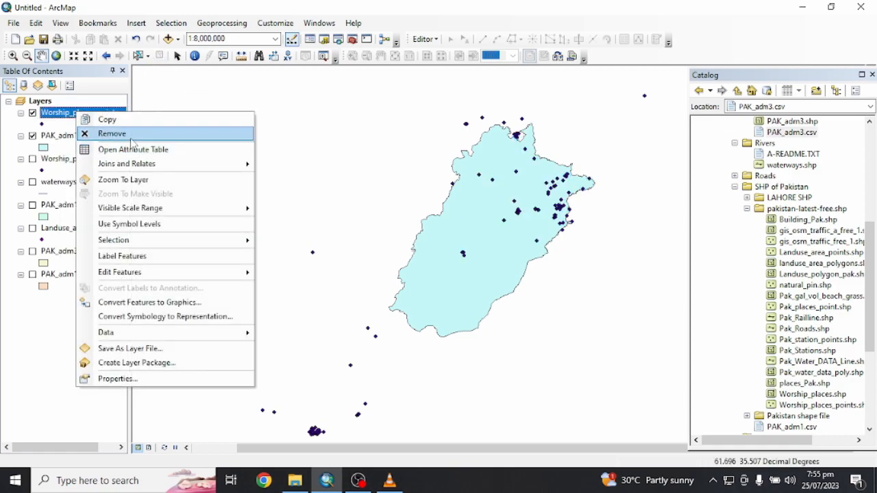
{"action": "left_click", "coordinate": [128, 135]}
{"action": "right_click", "coordinate": [60, 140]}
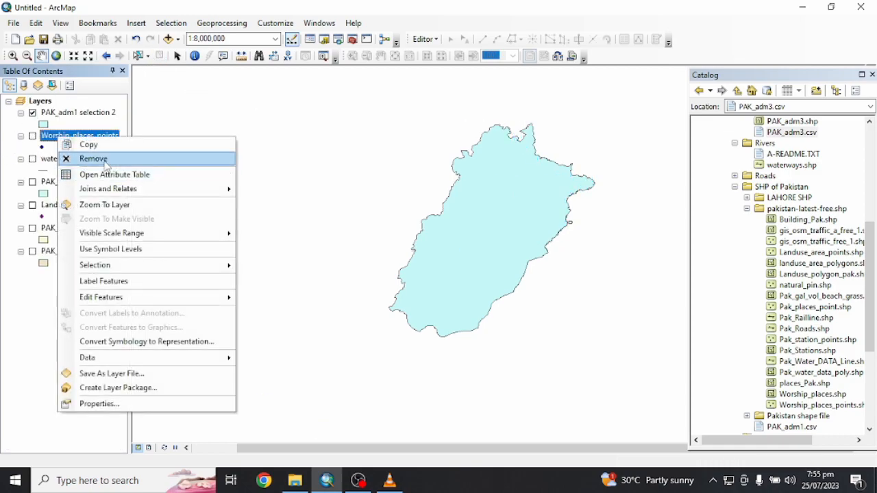
{"action": "left_click", "coordinate": [90, 158]}
Step: Show the waterways layer and reorder it so that it is drawn above PAK_adm1 selection 2
{"action": "left_click", "coordinate": [32, 136]}
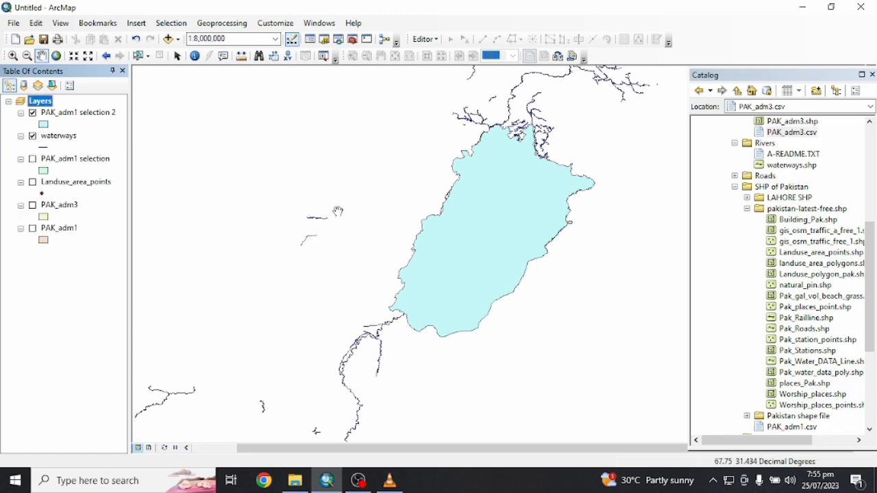
{"action": "scroll", "coordinate": [329, 208], "scroll_direction": "up", "scroll_amount": 1}
{"action": "left_click_drag", "start_coordinate": [63, 142], "coordinate": [68, 105]}
{"action": "left_click_drag", "start_coordinate": [468, 241], "coordinate": [496, 253]}
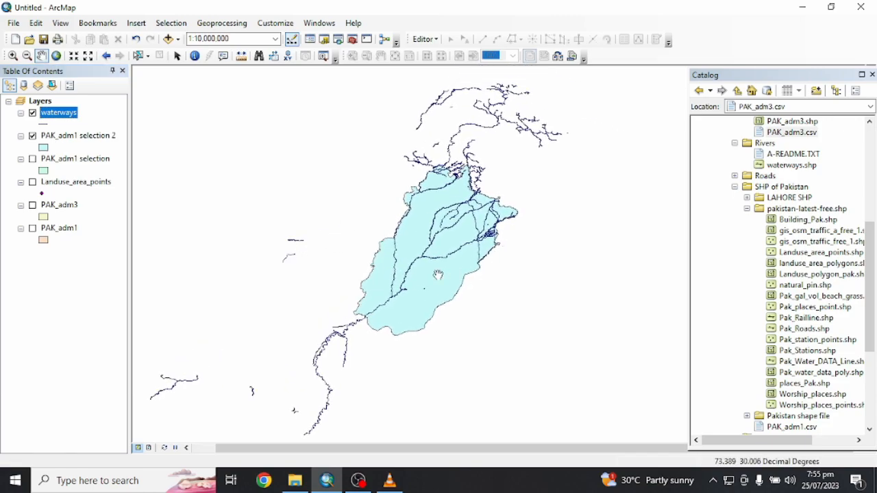
{"action": "scroll", "coordinate": [416, 282], "scroll_direction": "up", "scroll_amount": 1}
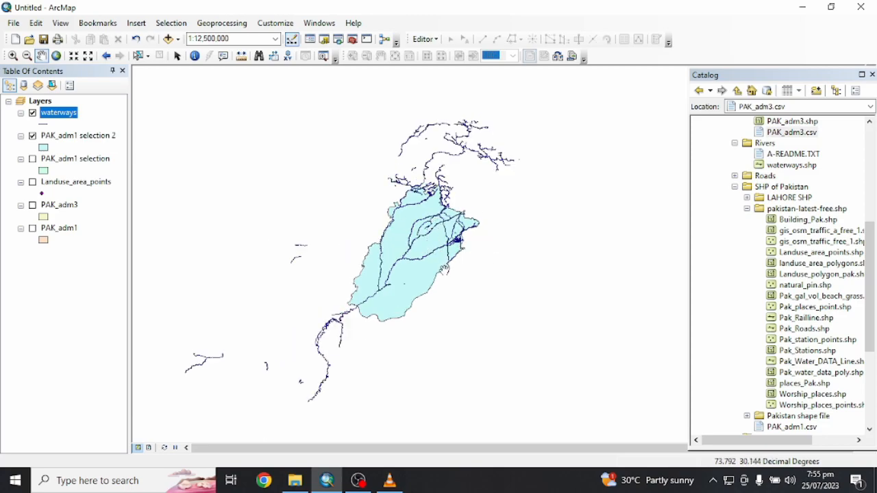
{"action": "scroll", "coordinate": [435, 264], "scroll_direction": "down", "scroll_amount": 1}
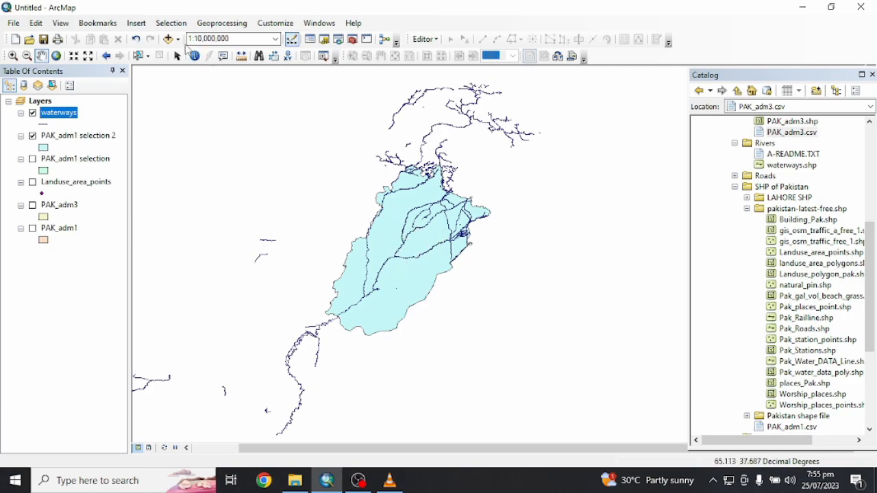
Step: Select by location the waterways features that intersect (3d) the source layer PAK_adm1 selection 2
{"action": "left_click", "coordinate": [170, 23]}
{"action": "left_click", "coordinate": [198, 51]}
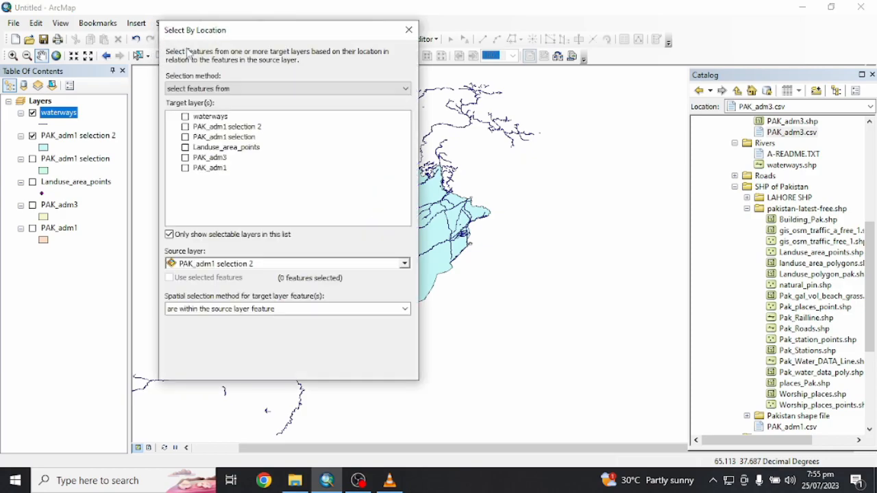
{"action": "left_click", "coordinate": [185, 118]}
{"action": "left_click", "coordinate": [184, 117]}
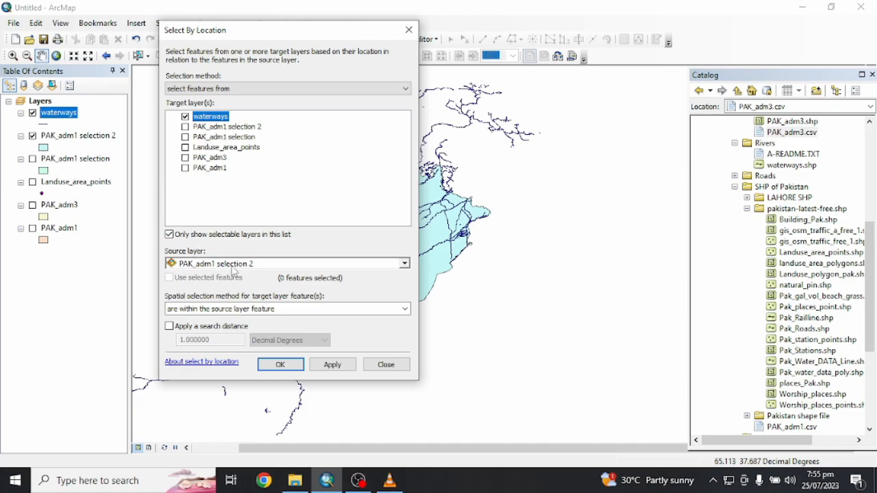
{"action": "left_click", "coordinate": [235, 312]}
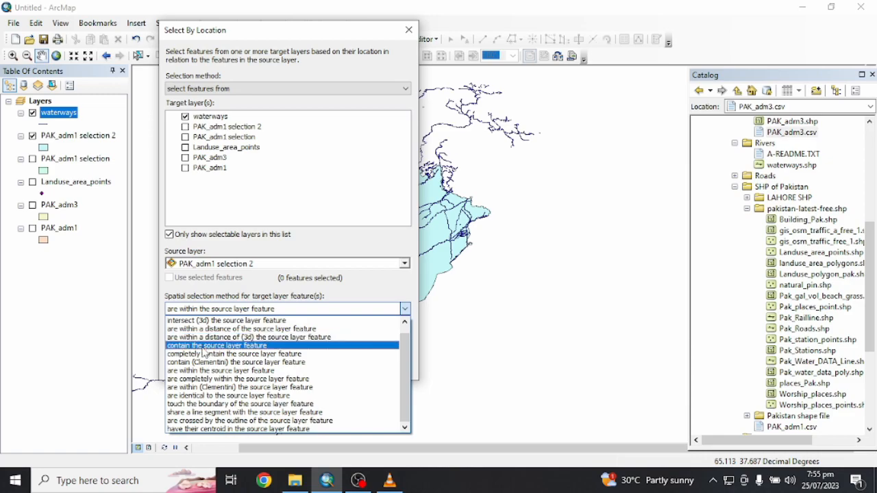
{"action": "left_click", "coordinate": [231, 322]}
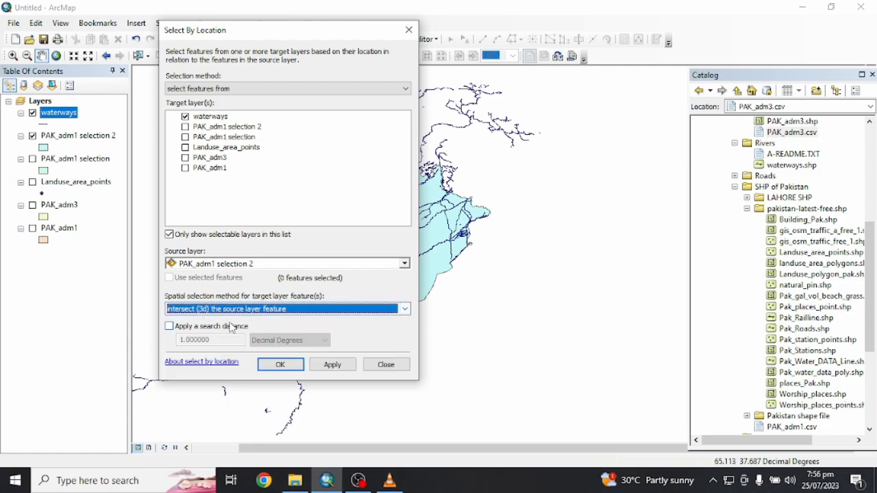
{"action": "left_click", "coordinate": [332, 364]}
{"action": "left_click", "coordinate": [282, 364]}
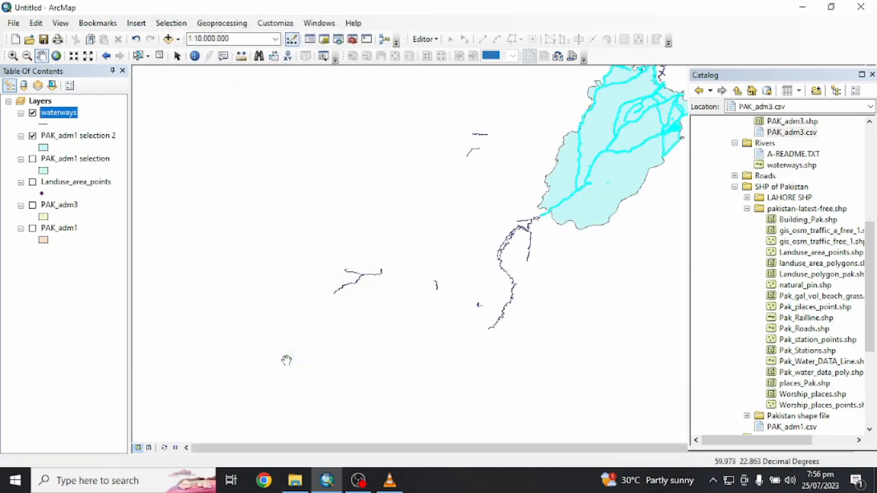
Step: Examine which waterways are highlighted inside and around the Punjab boundary, including those near its northern and eastern edges
{"action": "scroll", "coordinate": [590, 154], "scroll_direction": "up", "scroll_amount": 3}
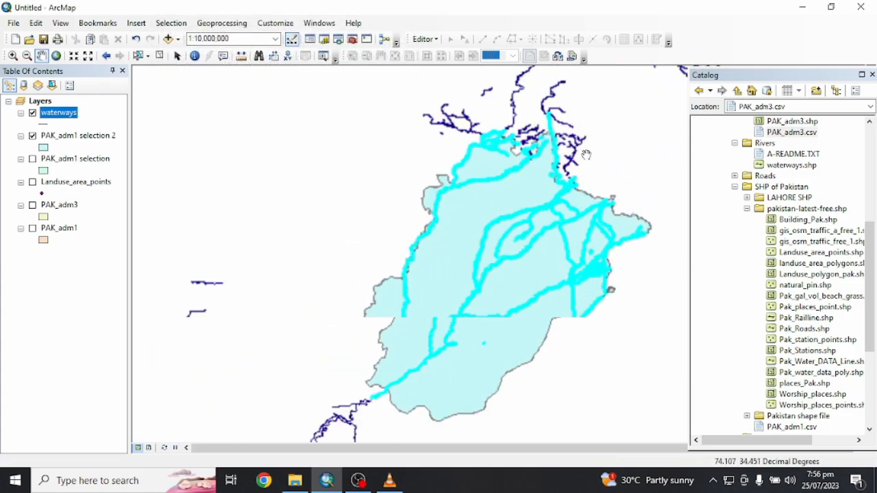
{"action": "scroll", "coordinate": [590, 153], "scroll_direction": "up", "scroll_amount": 4}
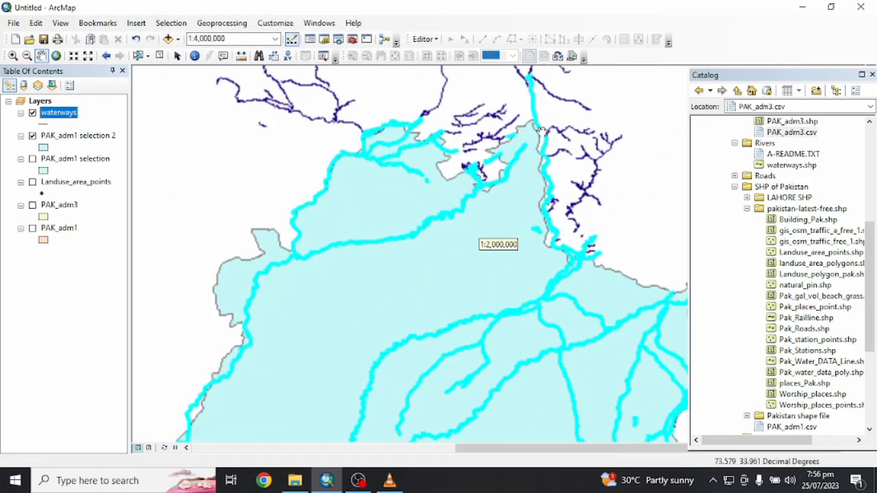
{"action": "scroll", "coordinate": [541, 130], "scroll_direction": "up", "scroll_amount": 2}
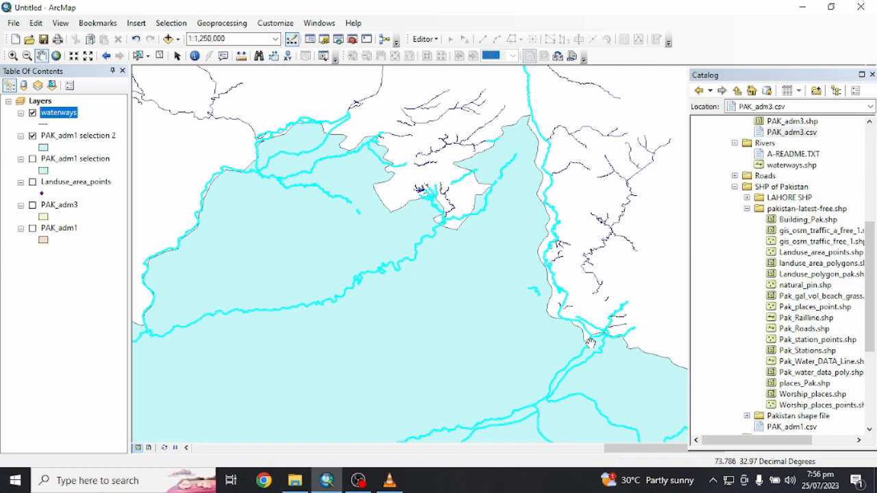
{"action": "scroll", "coordinate": [589, 343], "scroll_direction": "down", "scroll_amount": 3}
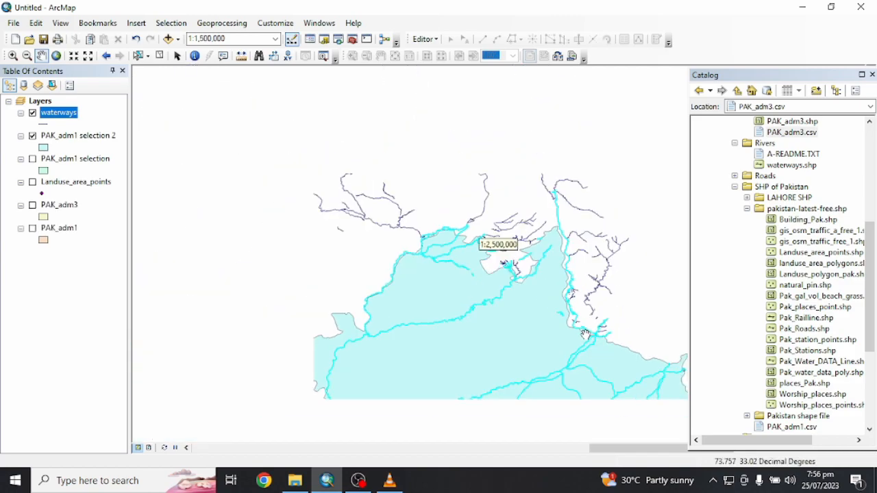
{"action": "scroll", "coordinate": [585, 333], "scroll_direction": "down", "scroll_amount": 2}
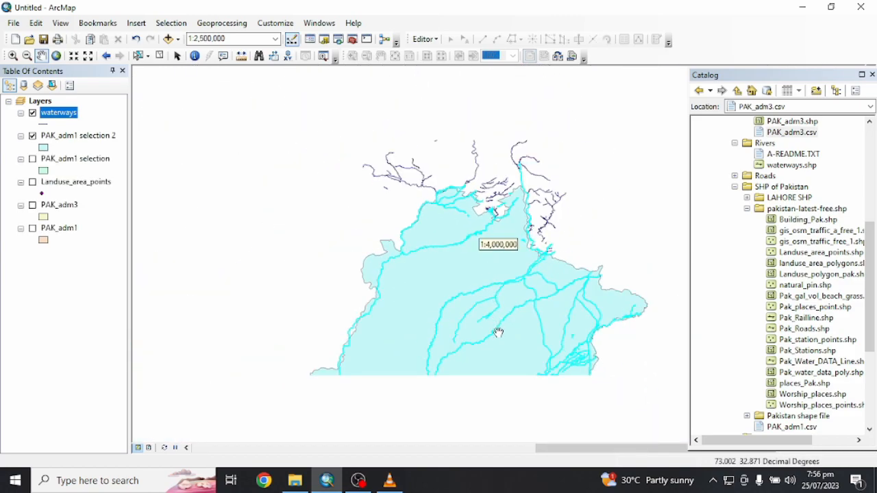
{"action": "scroll", "coordinate": [495, 309], "scroll_direction": "down", "scroll_amount": 1}
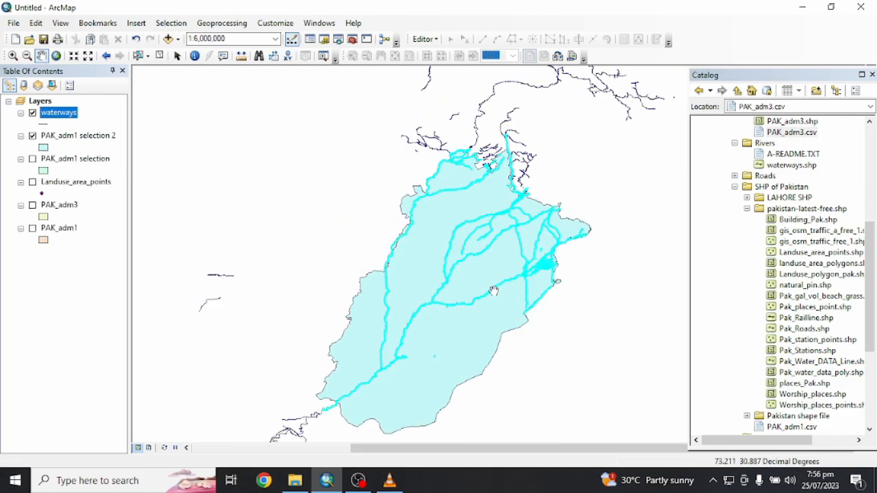
{"action": "scroll", "coordinate": [494, 291], "scroll_direction": "down", "scroll_amount": 2}
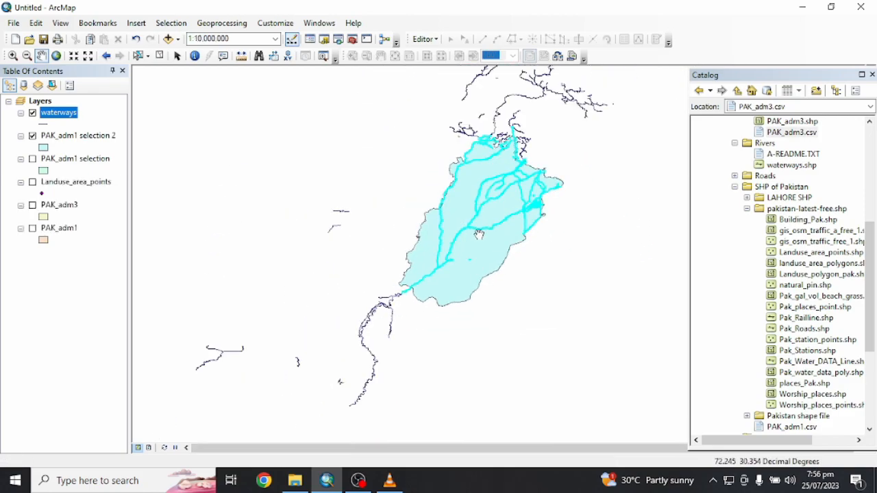
{"action": "scroll", "coordinate": [495, 205], "scroll_direction": "down", "scroll_amount": 1}
{"action": "scroll", "coordinate": [499, 192], "scroll_direction": "up", "scroll_amount": 3}
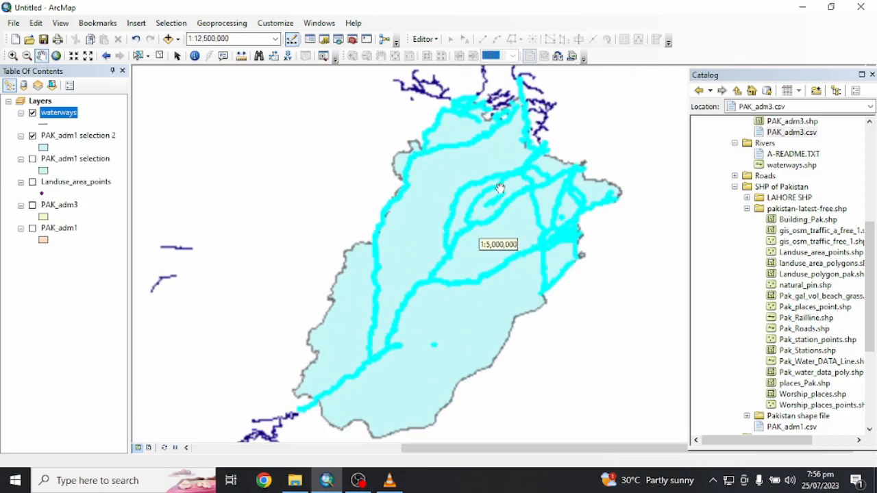
{"action": "scroll", "coordinate": [499, 187], "scroll_direction": "up", "scroll_amount": 1}
{"action": "scroll", "coordinate": [493, 197], "scroll_direction": "down", "scroll_amount": 1}
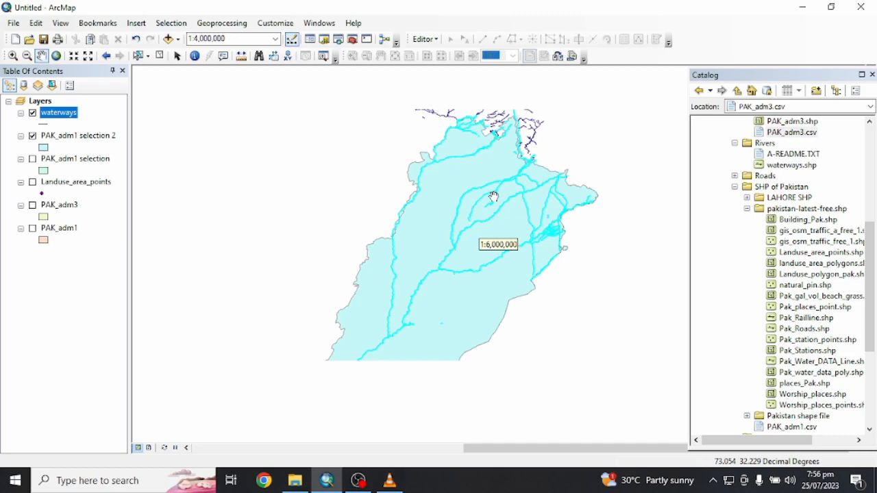
Step: Review the selection methods and spatial selection methods that Select By Location offers for the waterways layer, without applying a new selection
{"action": "left_click", "coordinate": [172, 22]}
{"action": "left_click", "coordinate": [206, 52]}
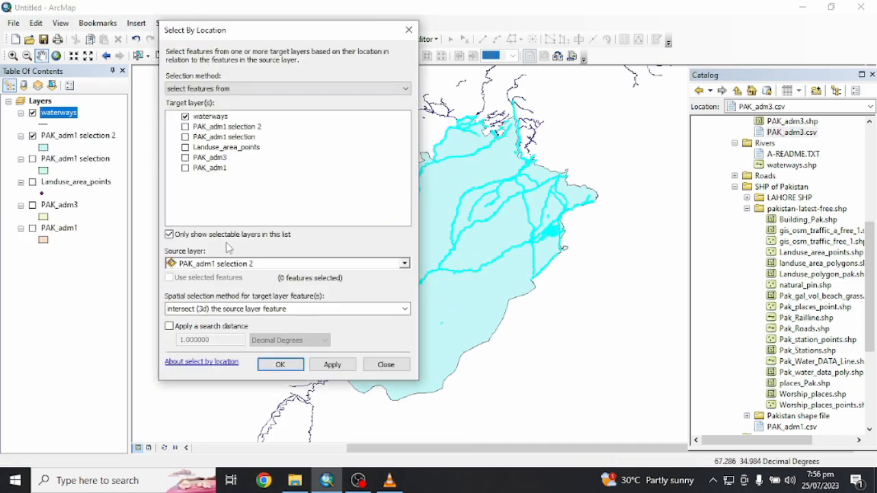
{"action": "left_click", "coordinate": [231, 310]}
{"action": "left_click", "coordinate": [201, 351]}
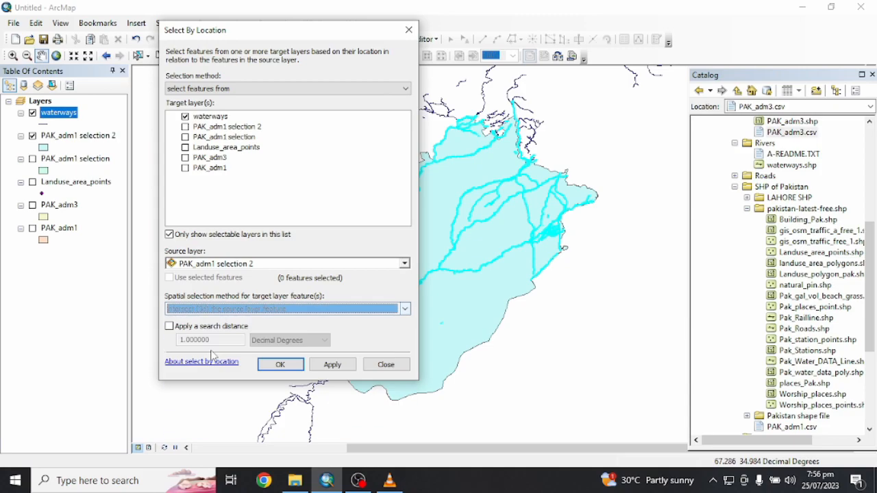
{"action": "left_click", "coordinate": [259, 315]}
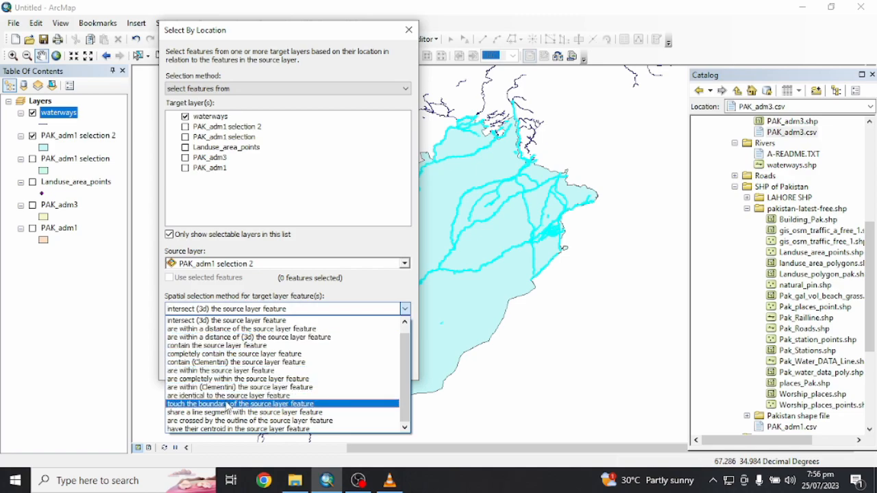
{"action": "left_click", "coordinate": [242, 284]}
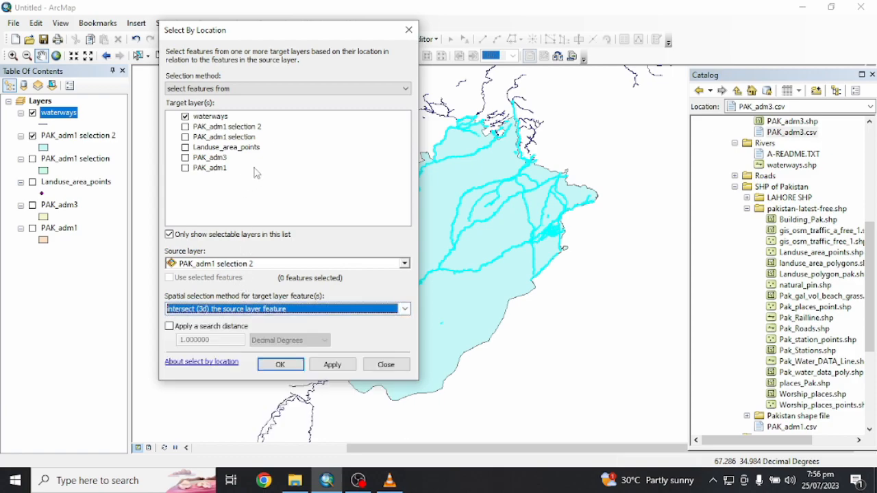
{"action": "left_click", "coordinate": [297, 89]}
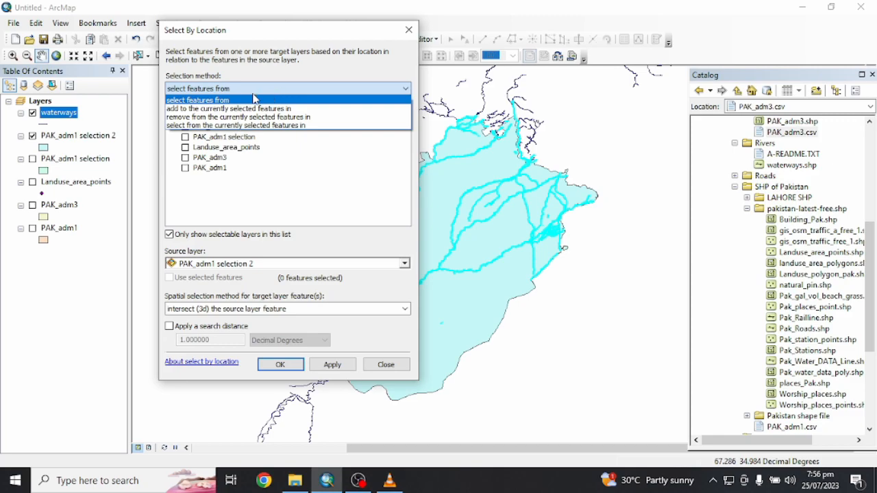
{"action": "left_click", "coordinate": [239, 125]}
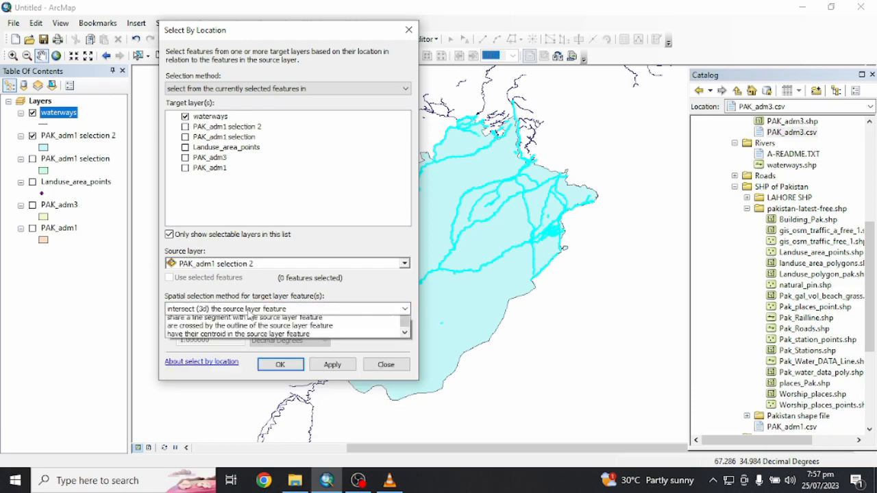
{"action": "left_click", "coordinate": [250, 309]}
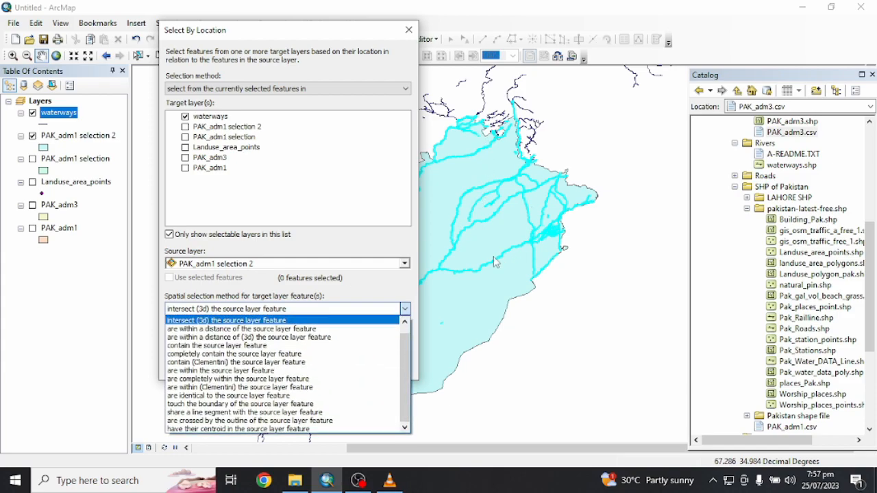
{"action": "left_click", "coordinate": [289, 237]}
{"action": "left_click", "coordinate": [289, 237]}
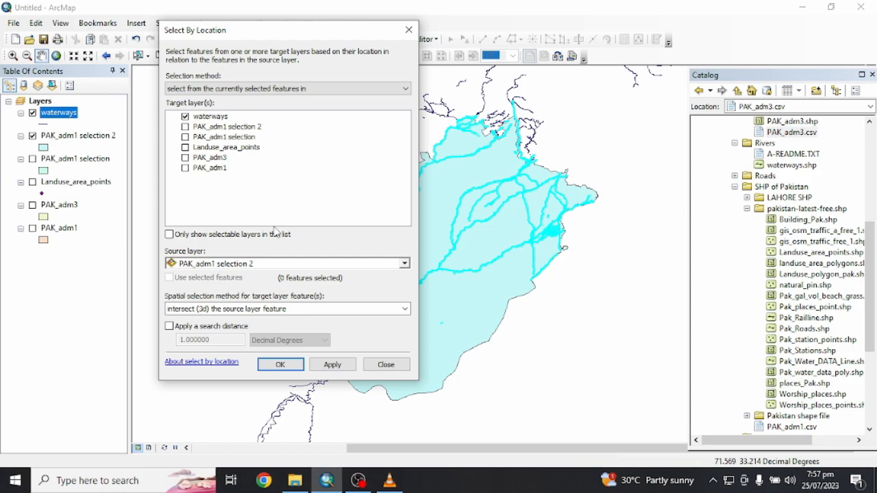
{"action": "left_click", "coordinate": [408, 31]}
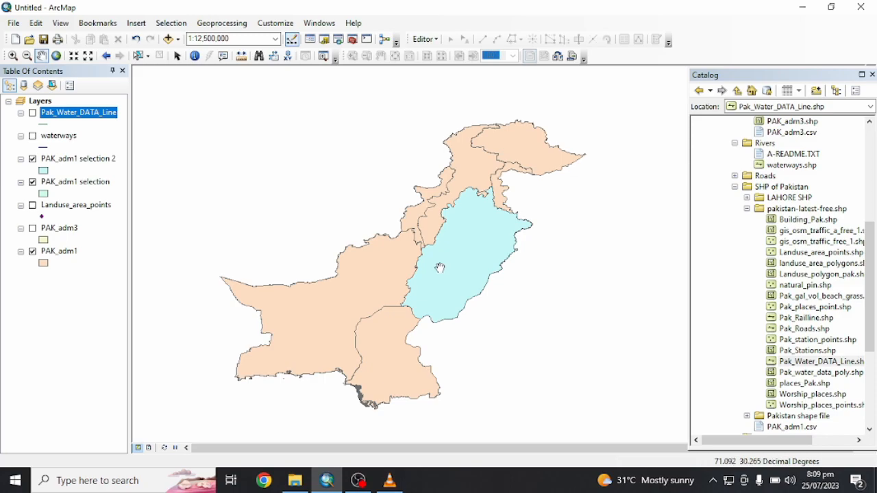
Step: Hide the PAK_adm1 selection and PAK_adm1 selection 2 layers and show Pak_Water_DATA_Line over PAK_adm1
{"action": "left_click_drag", "start_coordinate": [443, 270], "coordinate": [434, 265]}
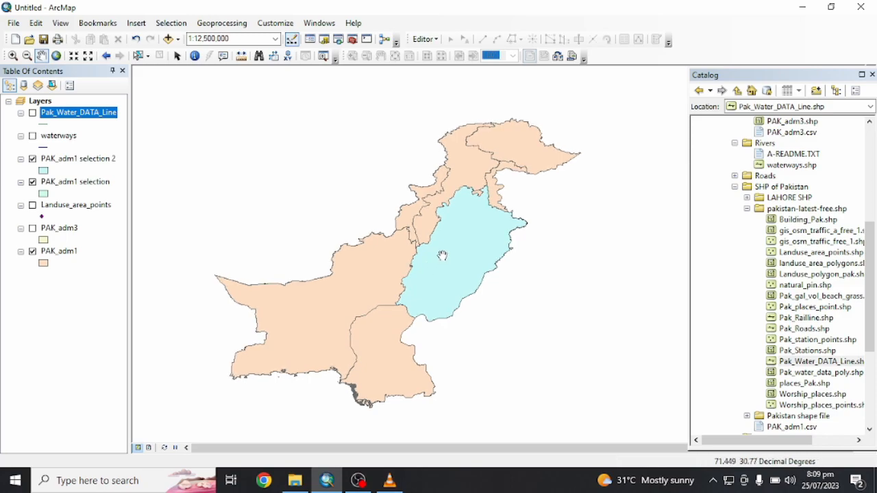
{"action": "left_click", "coordinate": [33, 159]}
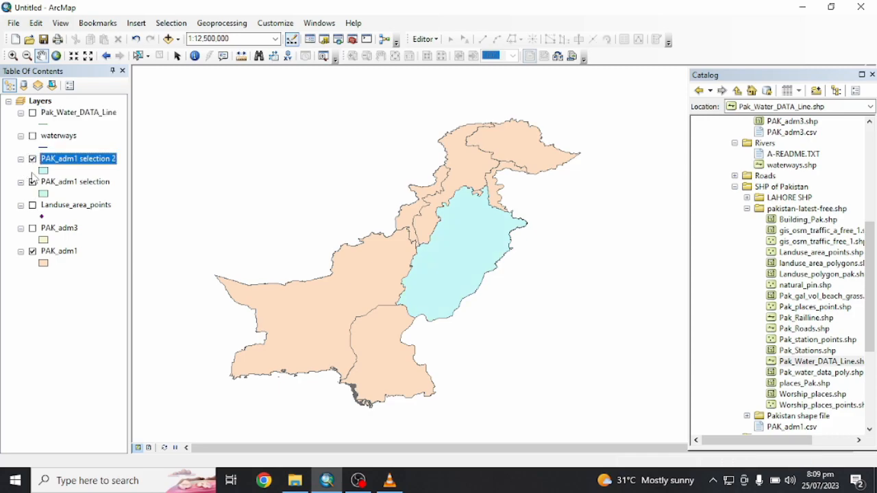
{"action": "left_click", "coordinate": [32, 181]}
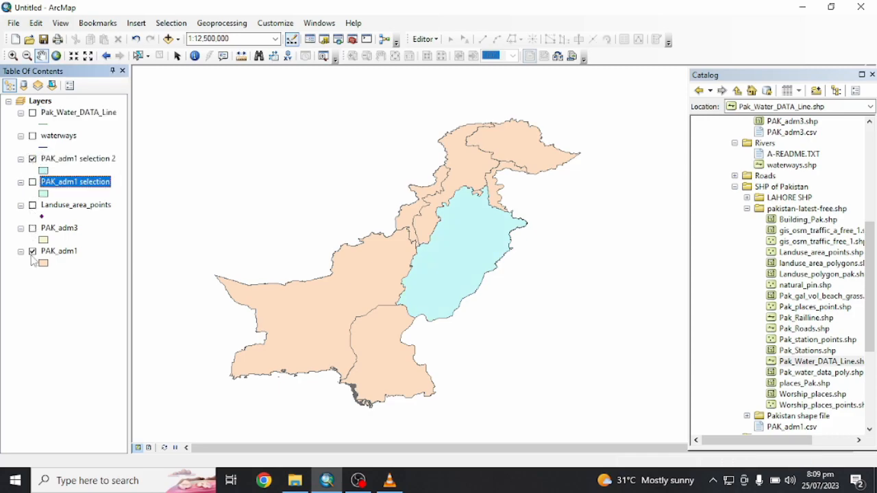
{"action": "left_click", "coordinate": [32, 159]}
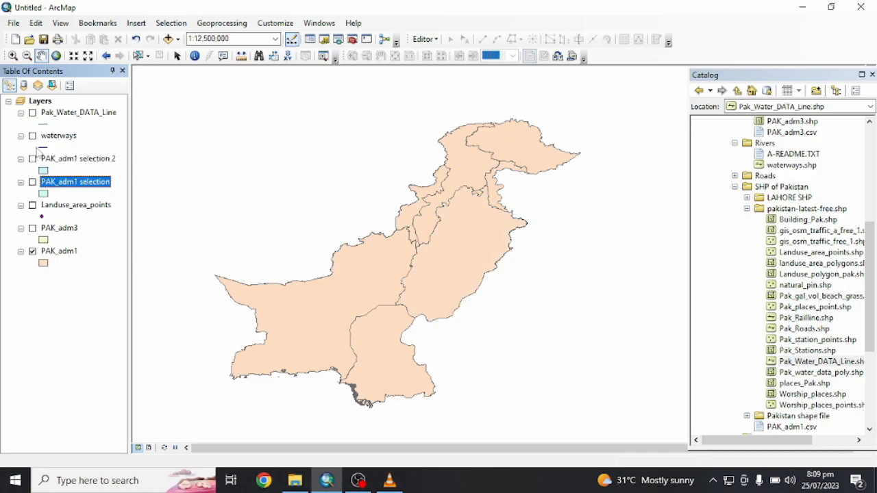
{"action": "left_click", "coordinate": [32, 113]}
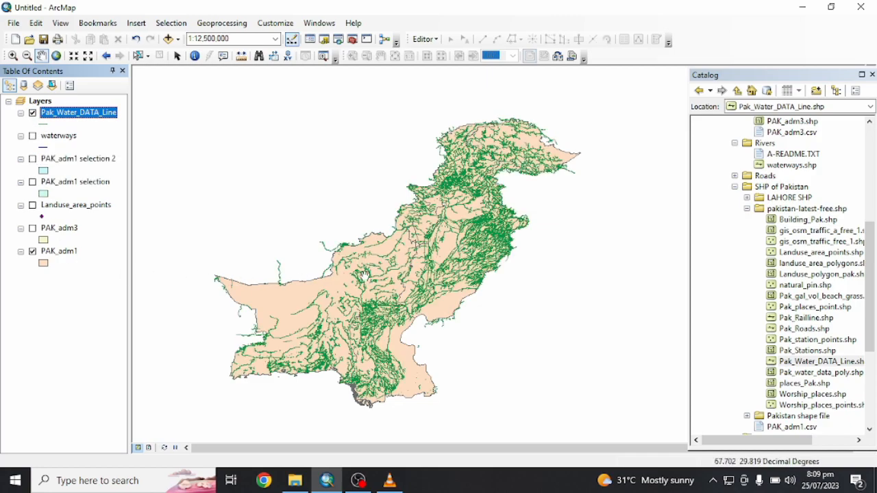
Step: Examine the Pak_Water_DATA_Line features across Pakistan and browse the records in the layer's attribute table
{"action": "scroll", "coordinate": [491, 235], "scroll_direction": "down", "scroll_amount": 2}
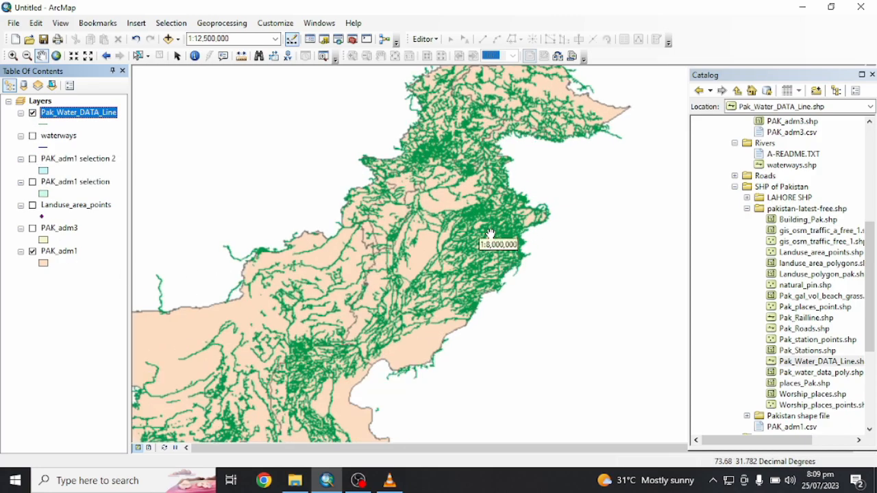
{"action": "scroll", "coordinate": [490, 234], "scroll_direction": "down", "scroll_amount": 1}
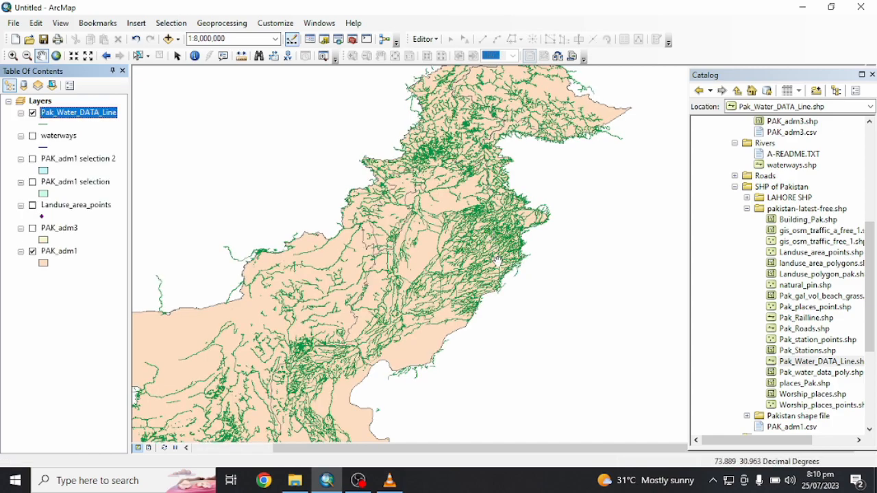
{"action": "scroll", "coordinate": [497, 259], "scroll_direction": "down", "scroll_amount": 1}
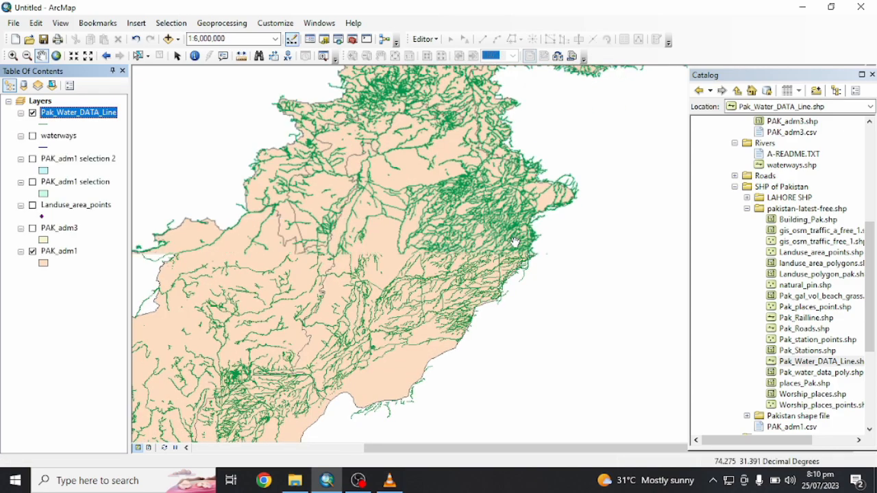
{"action": "scroll", "coordinate": [505, 249], "scroll_direction": "up", "scroll_amount": 2}
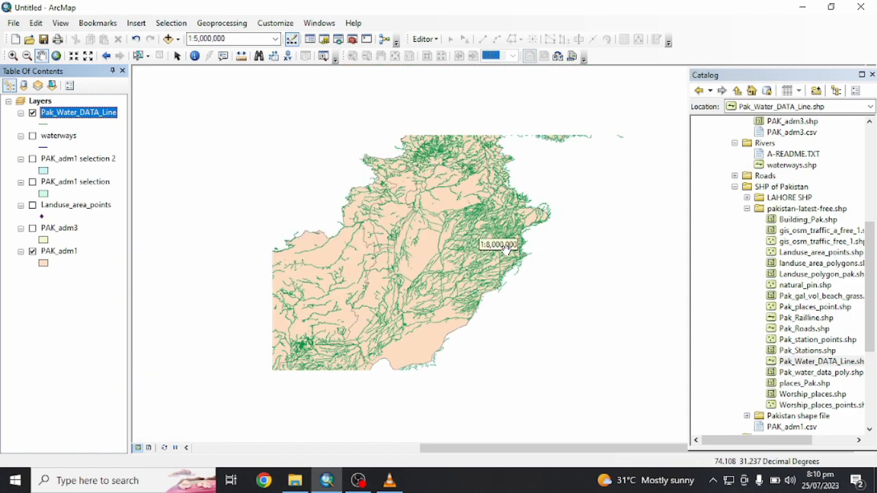
{"action": "scroll", "coordinate": [500, 259], "scroll_direction": "up", "scroll_amount": 1}
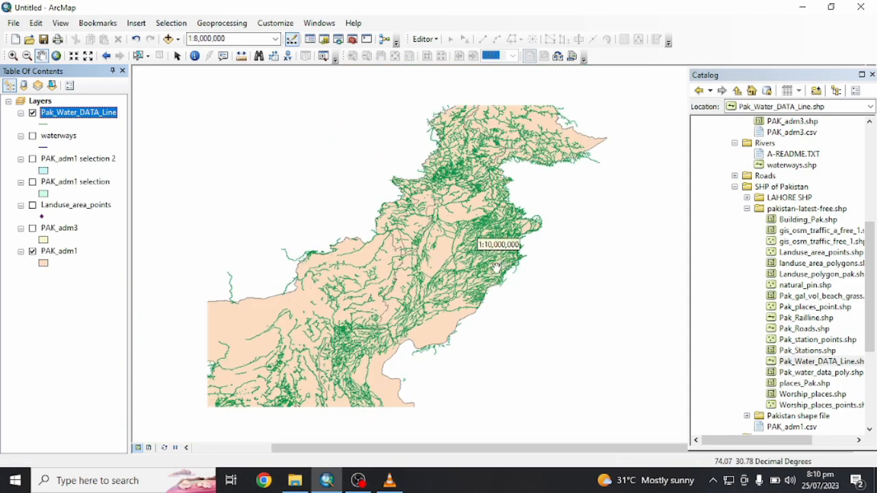
{"action": "scroll", "coordinate": [493, 269], "scroll_direction": "up", "scroll_amount": 1}
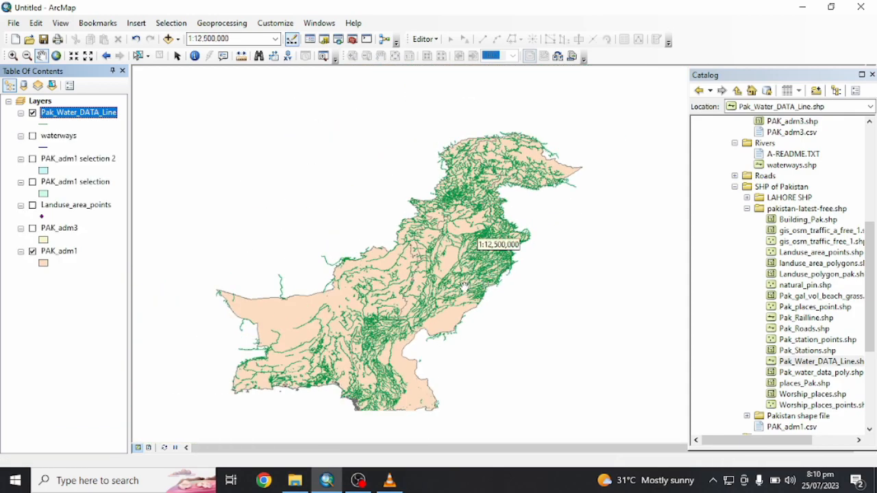
{"action": "right_click", "coordinate": [76, 112]}
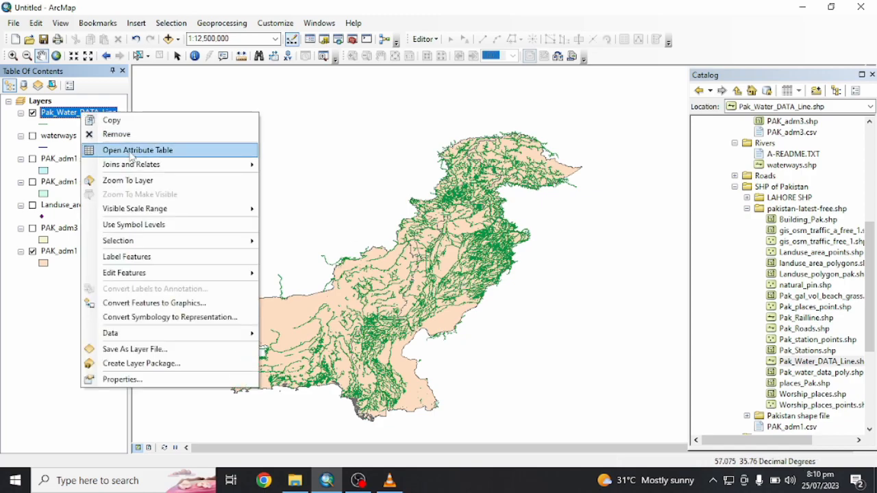
{"action": "left_click", "coordinate": [137, 148]}
{"action": "scroll", "coordinate": [630, 221], "scroll_direction": "down", "scroll_amount": 14}
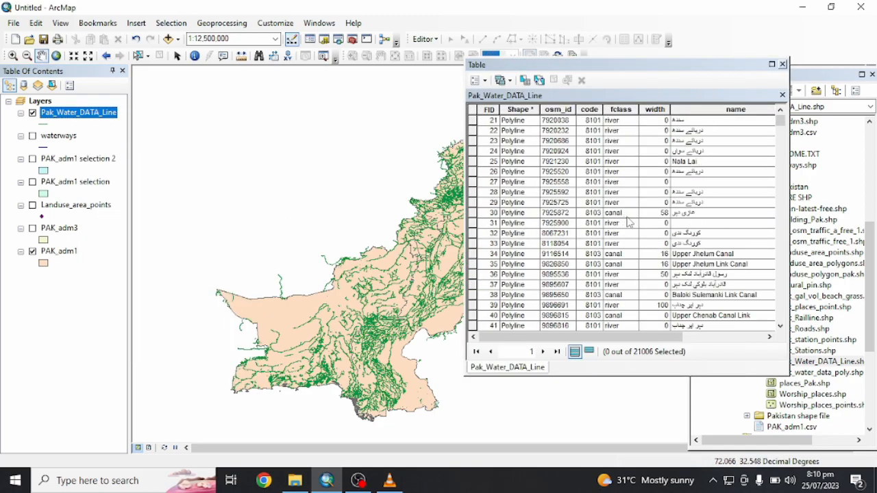
{"action": "left_click_drag", "start_coordinate": [779, 131], "coordinate": [780, 302]}
{"action": "left_click", "coordinate": [781, 65]}
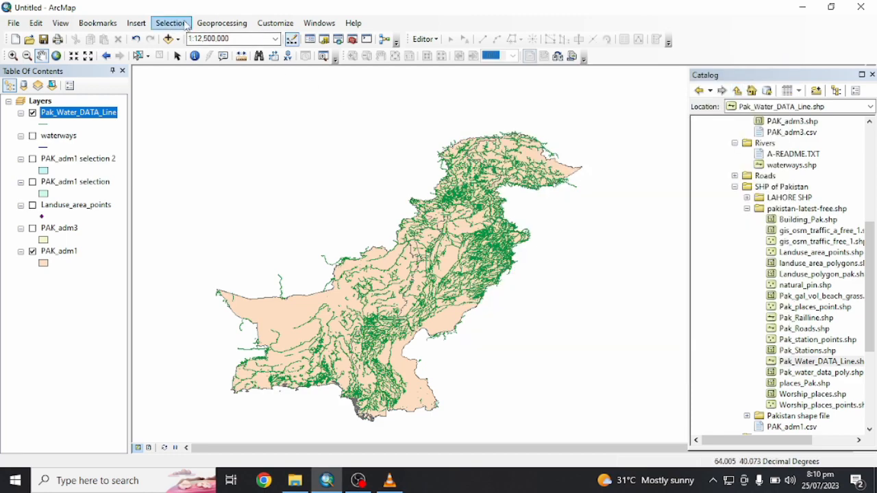
Step: Open Select By Attributes to build a new attribute query
{"action": "scroll", "coordinate": [510, 256], "scroll_direction": "up", "scroll_amount": 1}
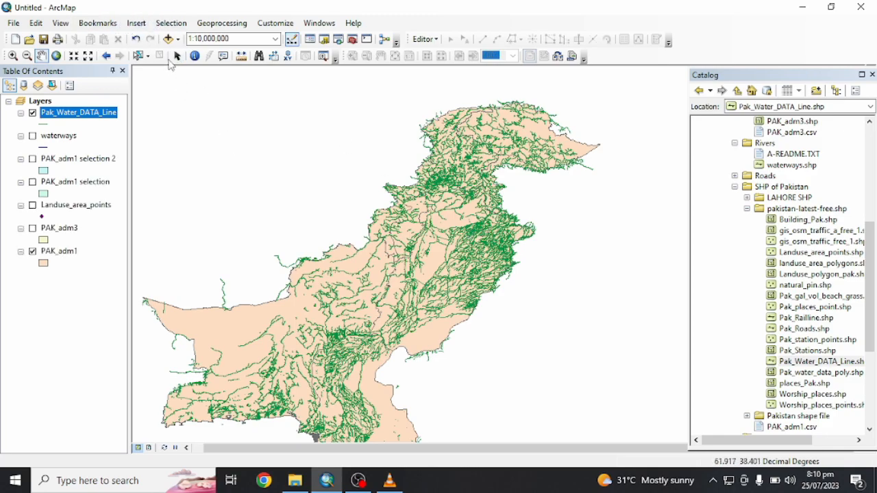
{"action": "left_click", "coordinate": [221, 22]}
{"action": "left_click", "coordinate": [168, 37]}
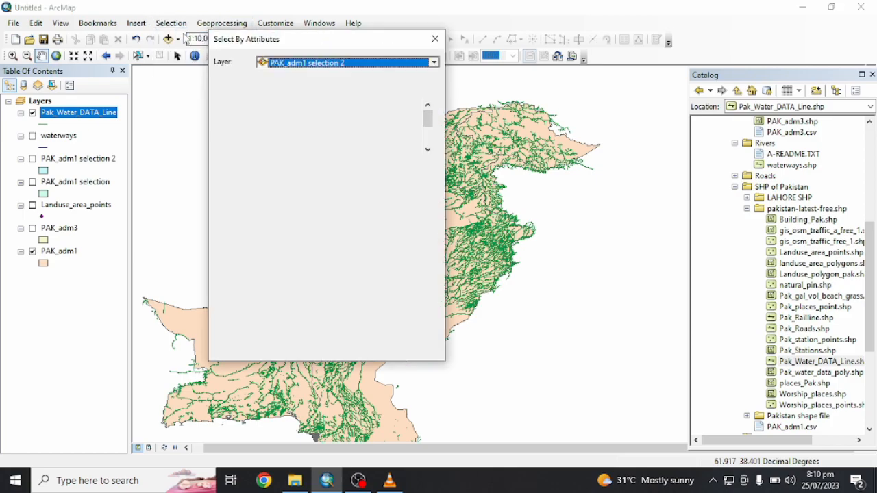
{"action": "left_click", "coordinate": [435, 39]}
{"action": "left_click", "coordinate": [171, 23]}
{"action": "left_click", "coordinate": [185, 38]}
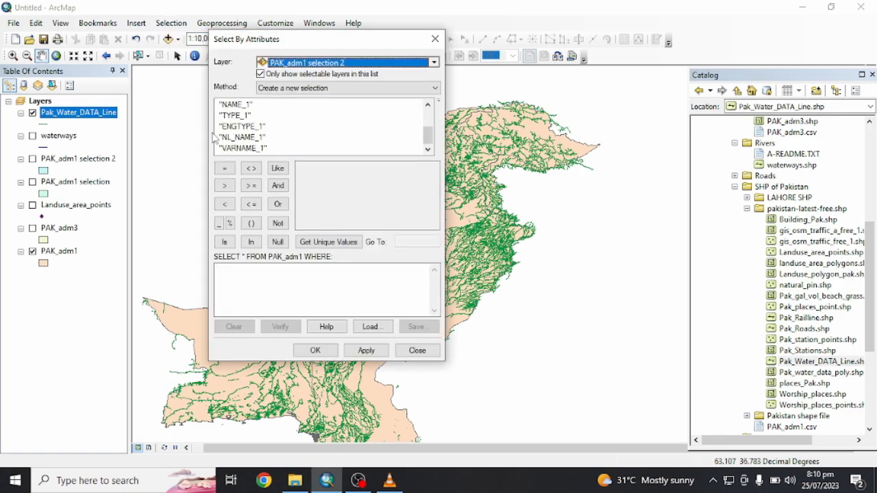
Step: Browse the fclass and name values in the Pak_Water_DATA_Line attribute table
{"action": "right_click", "coordinate": [72, 113]}
{"action": "left_click", "coordinate": [128, 150]}
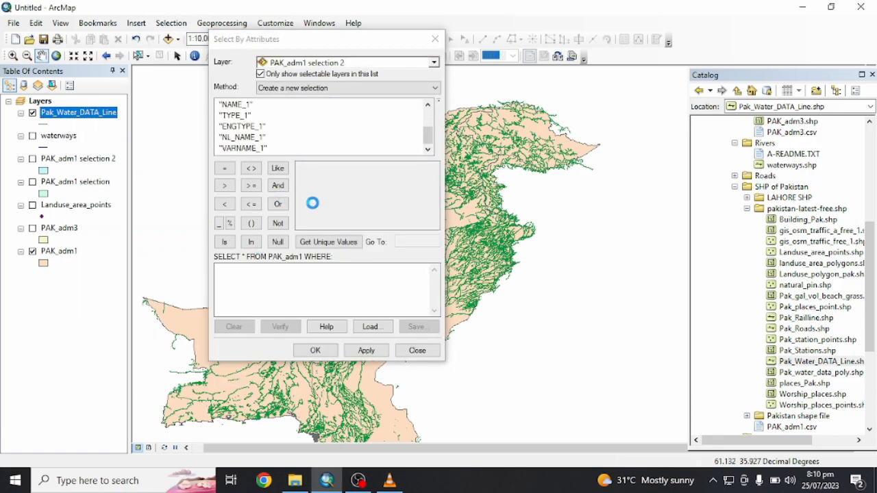
{"action": "scroll", "coordinate": [637, 317], "scroll_direction": "down", "scroll_amount": 20}
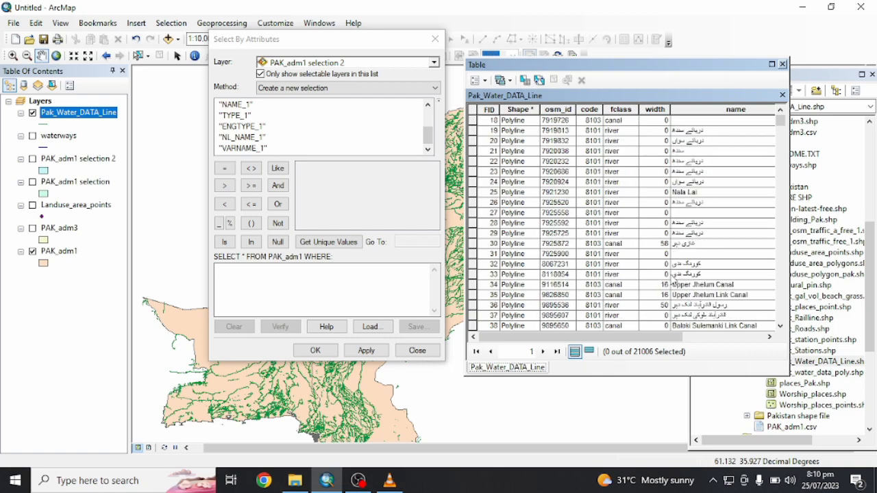
{"action": "scroll", "coordinate": [692, 206], "scroll_direction": "up", "scroll_amount": 3}
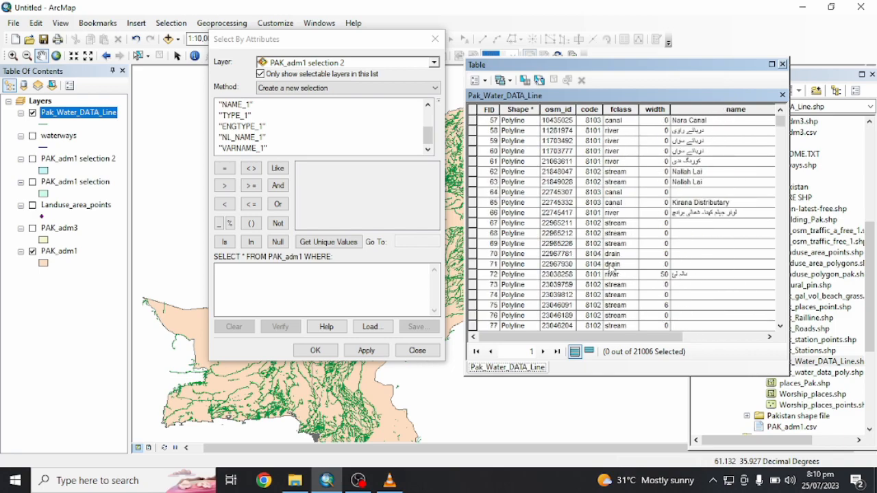
{"action": "scroll", "coordinate": [612, 269], "scroll_direction": "down", "scroll_amount": 20}
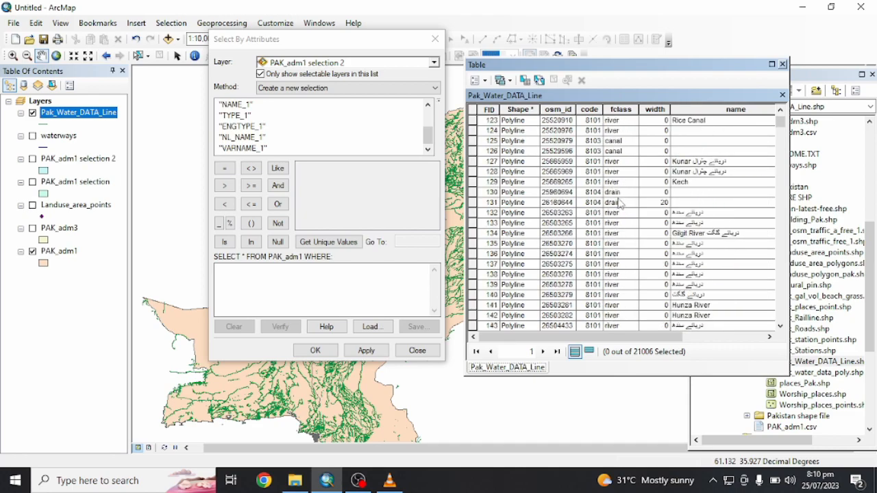
{"action": "scroll", "coordinate": [623, 258], "scroll_direction": "down", "scroll_amount": 18}
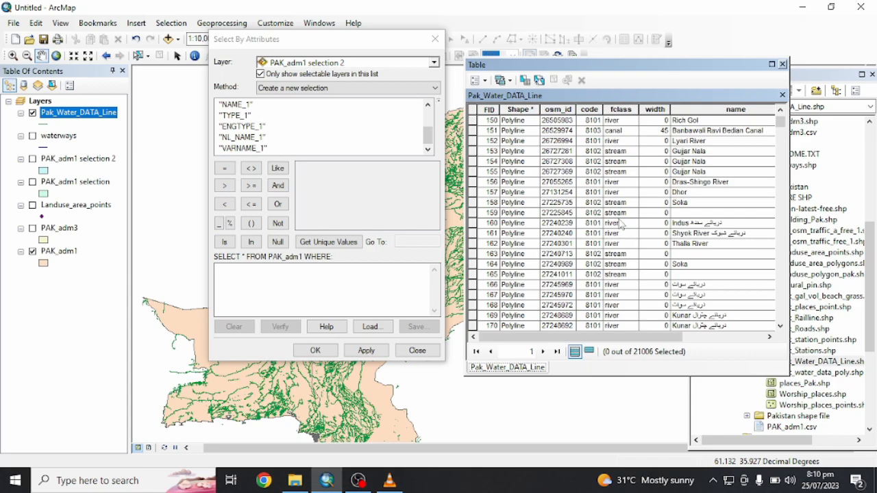
{"action": "scroll", "coordinate": [615, 247], "scroll_direction": "down", "scroll_amount": 20}
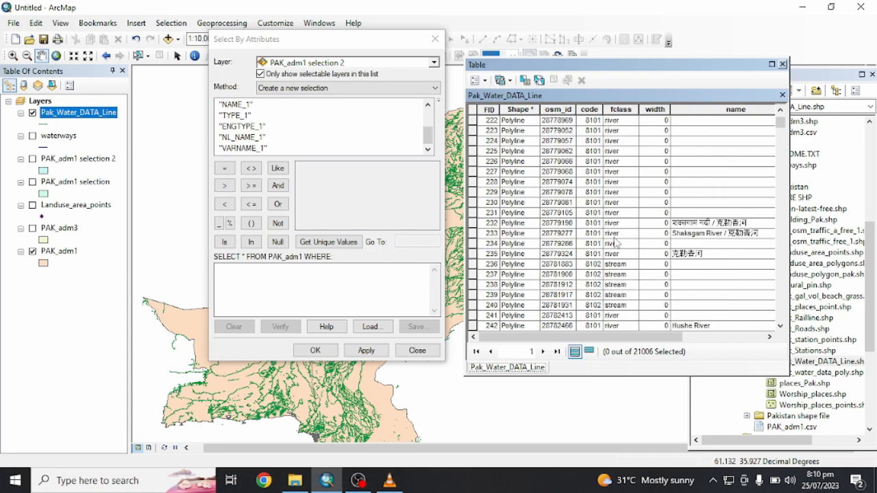
{"action": "left_click", "coordinate": [783, 65]}
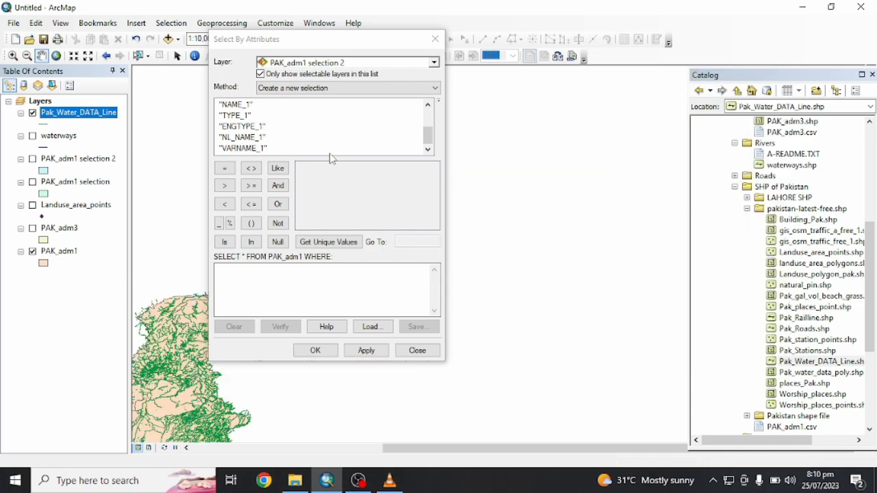
{"action": "right_click", "coordinate": [46, 116]}
{"action": "left_click", "coordinate": [100, 148]}
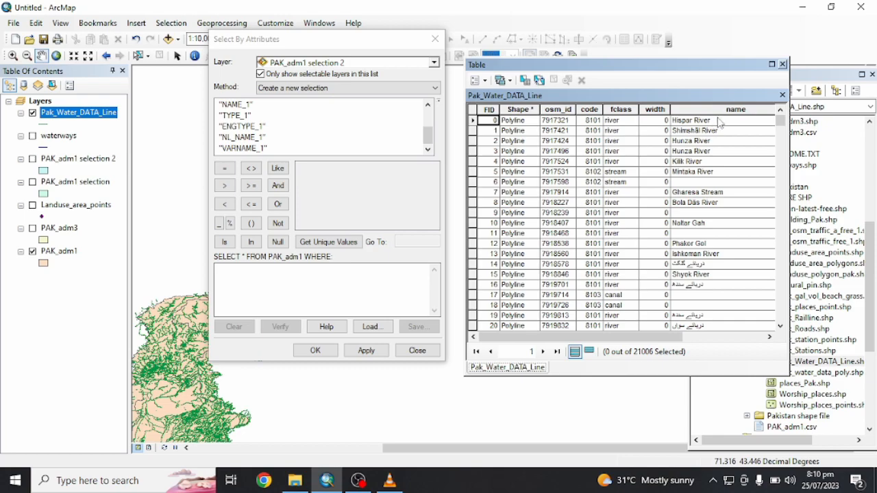
{"action": "left_click", "coordinate": [783, 65]}
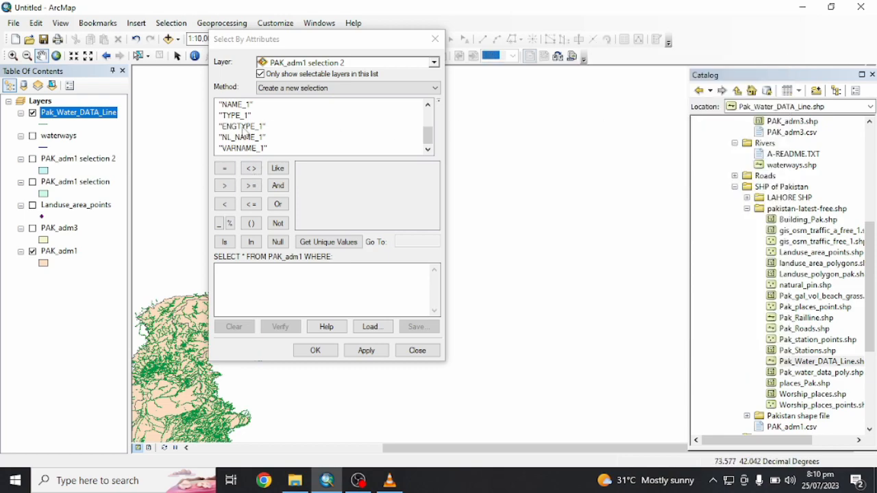
Step: Set Pak_Water_DATA_Line as the query's target layer and start the expression with "name" =
{"action": "left_click", "coordinate": [431, 63]}
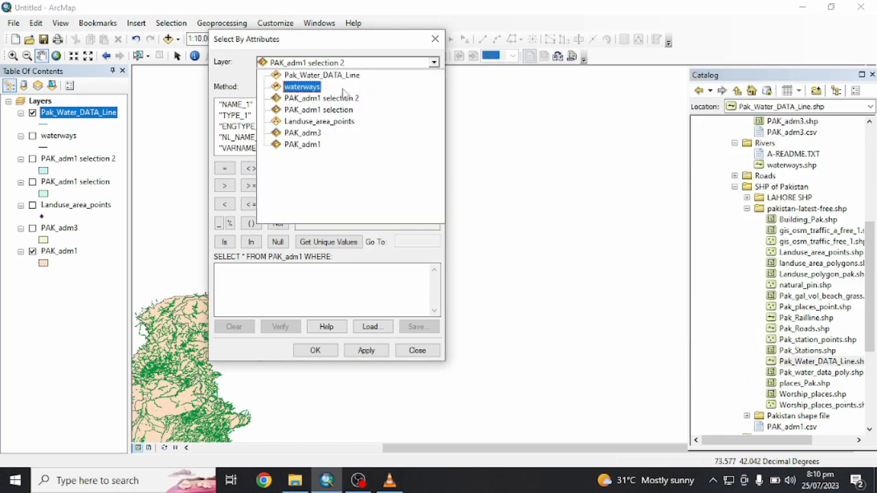
{"action": "left_click", "coordinate": [312, 75]}
{"action": "scroll", "coordinate": [238, 137], "scroll_direction": "down", "scroll_amount": 1}
{"action": "double_click", "coordinate": [230, 148]}
{"action": "double_click", "coordinate": [230, 147]}
{"action": "key", "text": "BackSpace"}
{"action": "key", "text": "BackSpace"}
{"action": "key", "text": "BackSpace"}
{"action": "key", "text": "BackSpace"}
{"action": "key", "text": "BackSpace"}
{"action": "key", "text": "BackSpace"}
{"action": "key", "text": "BackSpace"}
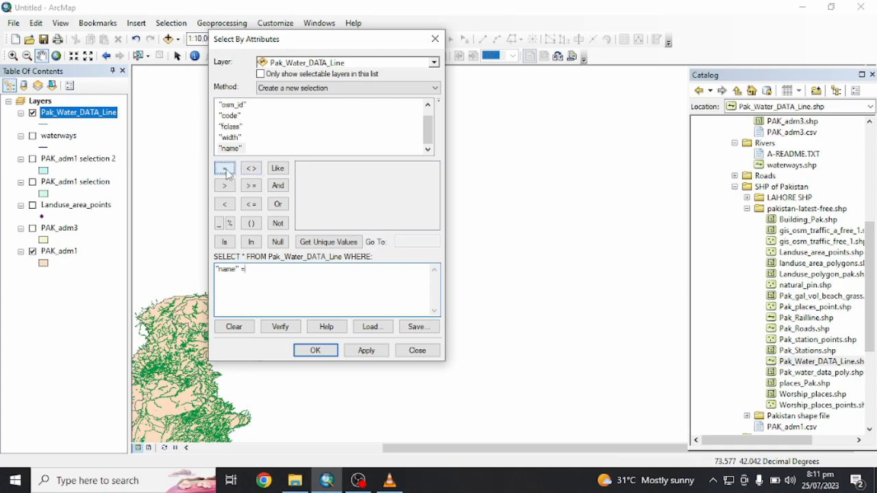
Step: List the unique values of the name field and complete the expression as "name" = 'Rohai Nala'
{"action": "left_click", "coordinate": [322, 243]}
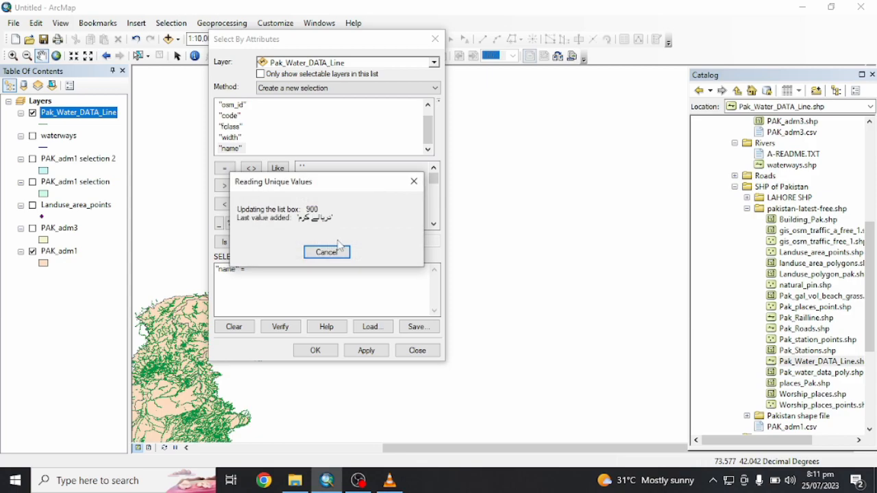
{"action": "left_click_drag", "start_coordinate": [435, 182], "coordinate": [435, 212]}
{"action": "scroll", "coordinate": [432, 199], "scroll_direction": "up", "scroll_amount": 15}
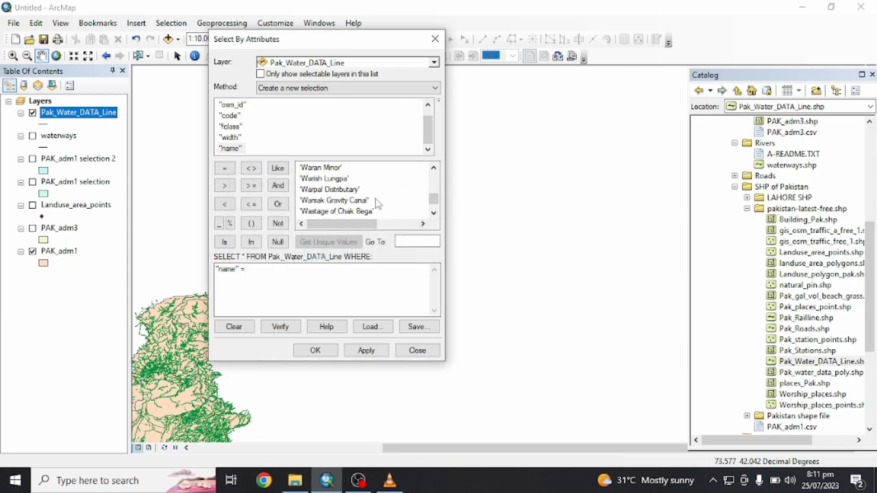
{"action": "scroll", "coordinate": [374, 201], "scroll_direction": "up", "scroll_amount": 15}
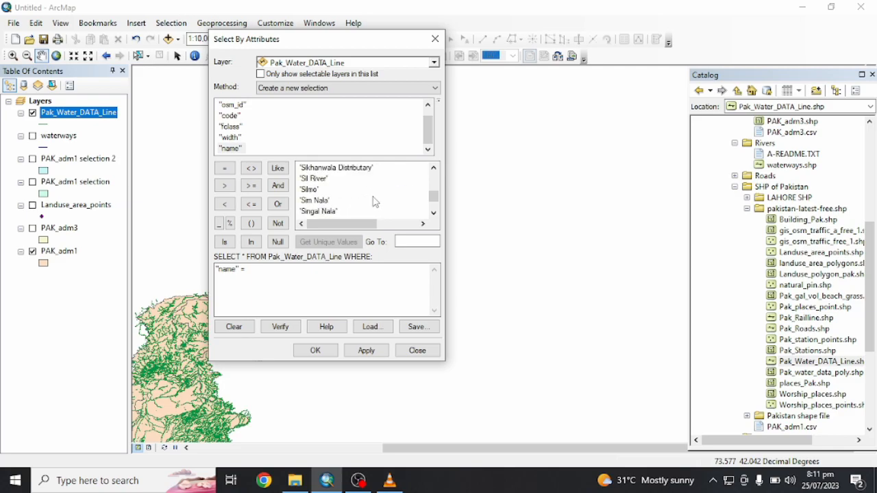
{"action": "scroll", "coordinate": [374, 201], "scroll_direction": "up", "scroll_amount": 8}
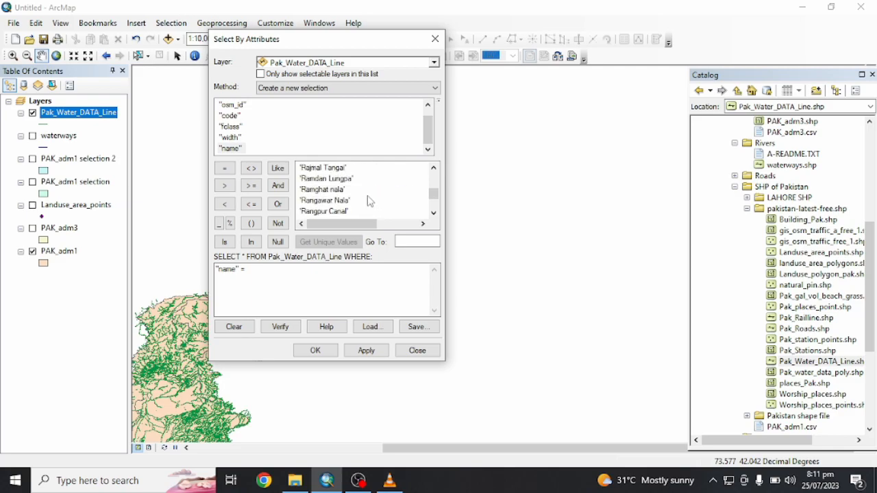
{"action": "scroll", "coordinate": [315, 195], "scroll_direction": "down", "scroll_amount": 5}
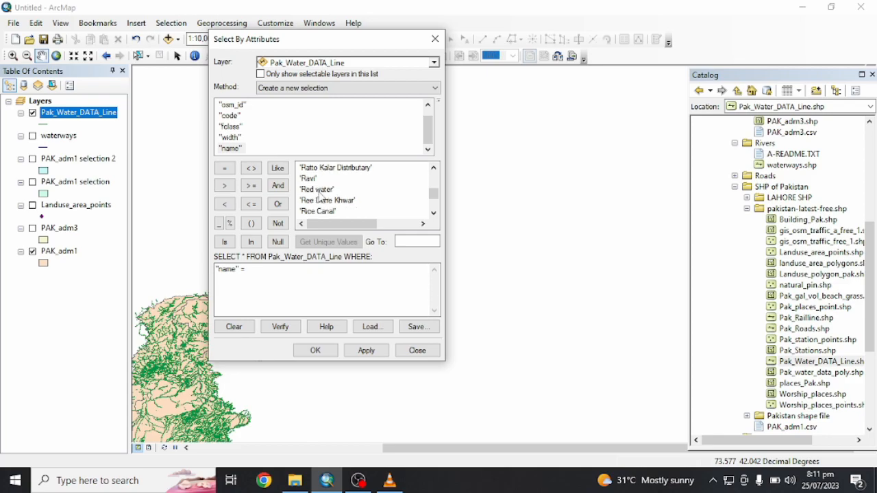
{"action": "double_click", "coordinate": [328, 212]}
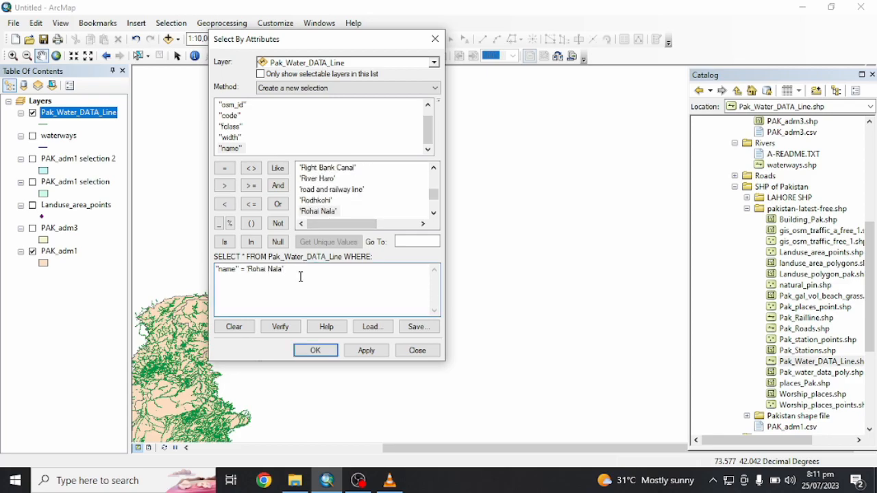
Step: Verify the Rohai Nala expression and run it as a new selection on Pak_Water_DATA_Line
{"action": "left_click", "coordinate": [280, 327]}
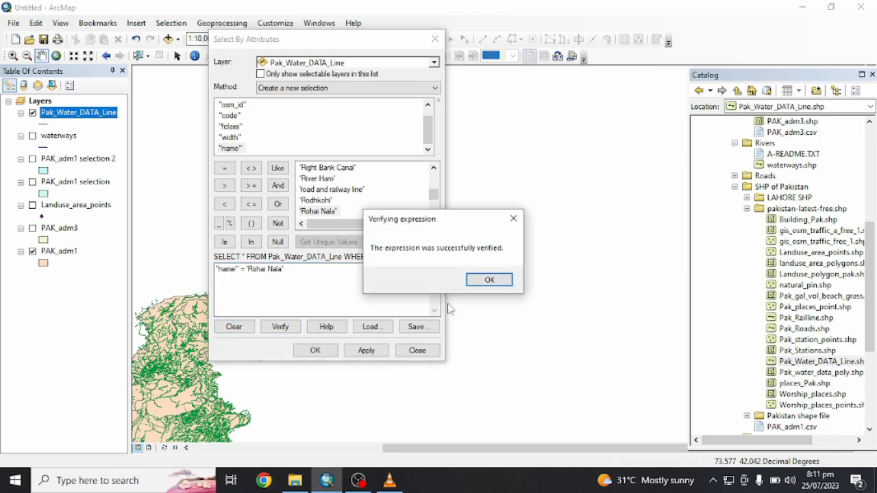
{"action": "left_click", "coordinate": [486, 279]}
{"action": "left_click", "coordinate": [315, 351]}
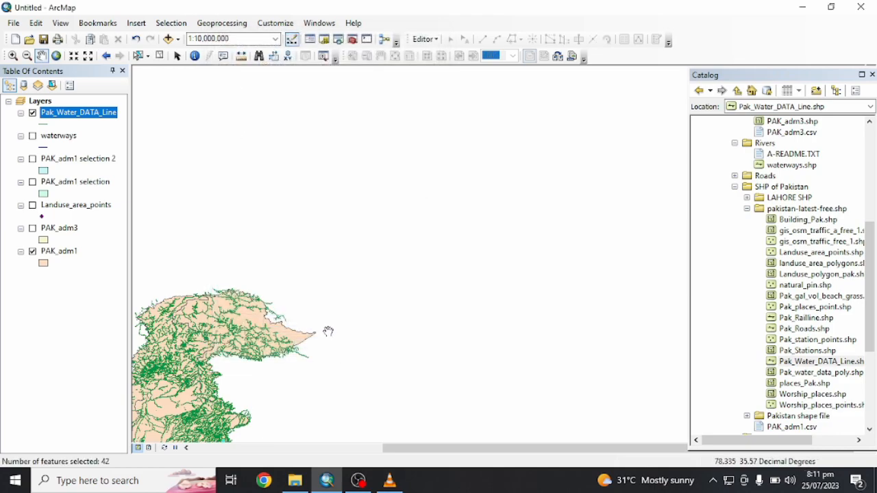
Step: Examine the location and course of the selected Rohai Nala features within the Pakistan water lines
{"action": "left_click_drag", "start_coordinate": [224, 371], "coordinate": [340, 241]}
{"action": "left_click_drag", "start_coordinate": [236, 301], "coordinate": [488, 275]}
{"action": "left_click_drag", "start_coordinate": [443, 309], "coordinate": [498, 251]}
{"action": "left_click_drag", "start_coordinate": [655, 206], "coordinate": [497, 255]}
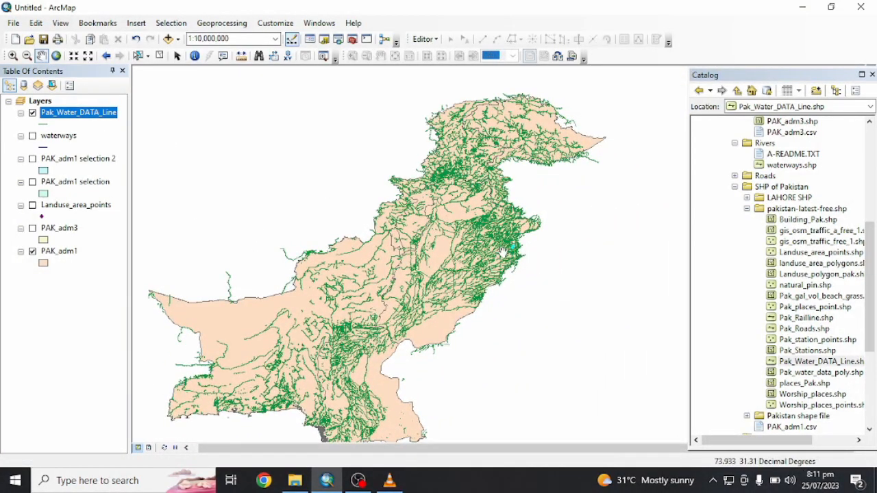
{"action": "scroll", "coordinate": [529, 250], "scroll_direction": "down", "scroll_amount": 3}
{"action": "scroll", "coordinate": [500, 245], "scroll_direction": "down", "scroll_amount": 2}
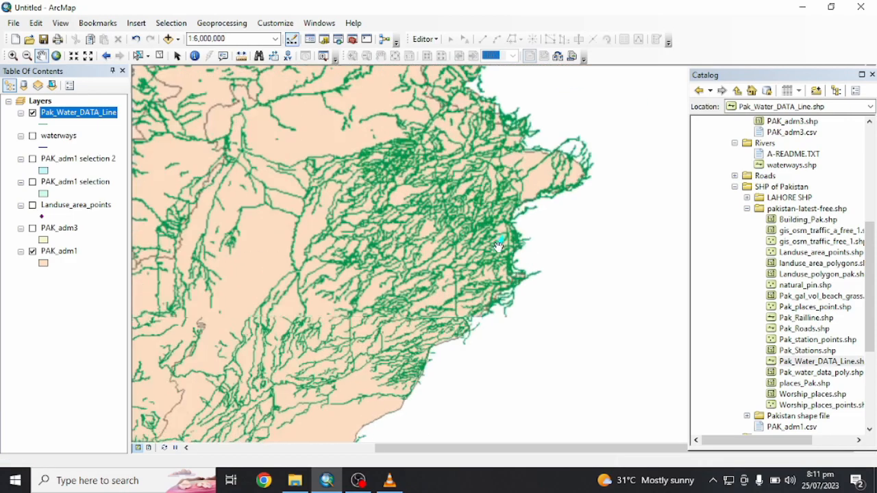
{"action": "scroll", "coordinate": [498, 245], "scroll_direction": "down", "scroll_amount": 2}
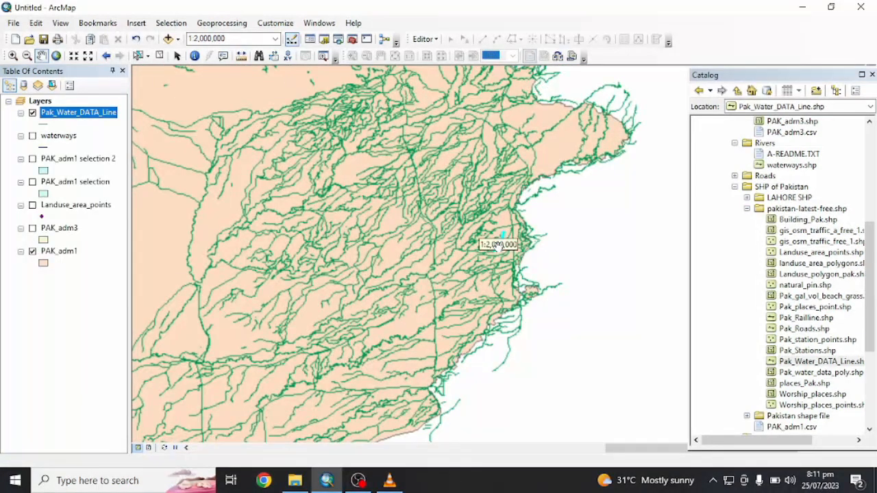
{"action": "scroll", "coordinate": [498, 245], "scroll_direction": "down", "scroll_amount": 3}
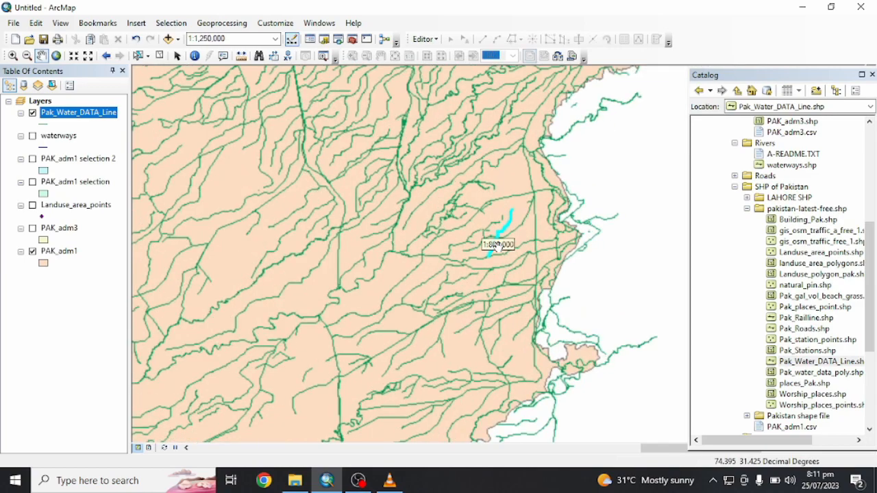
{"action": "scroll", "coordinate": [498, 245], "scroll_direction": "down", "scroll_amount": 1}
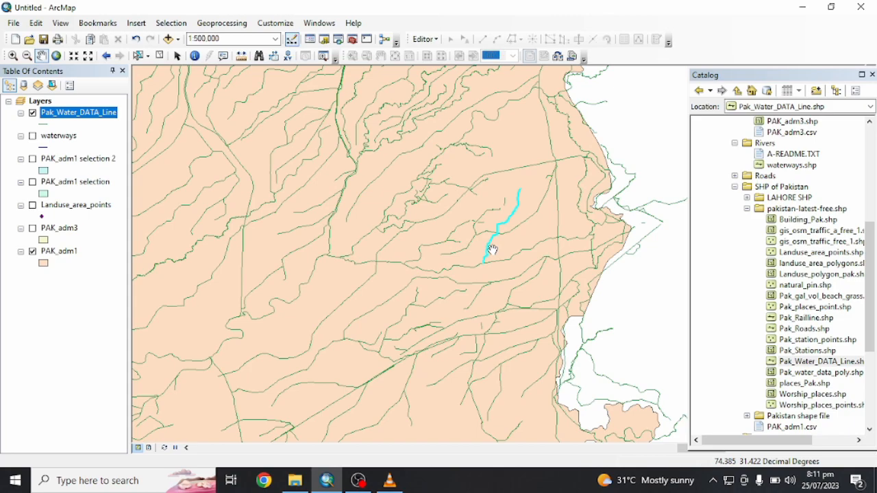
{"action": "scroll", "coordinate": [491, 250], "scroll_direction": "down", "scroll_amount": 1}
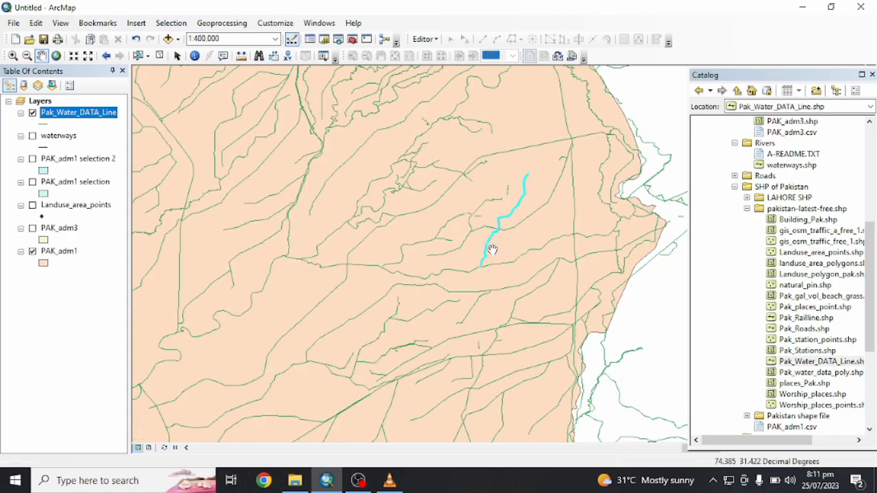
{"action": "scroll", "coordinate": [495, 263], "scroll_direction": "up", "scroll_amount": 6}
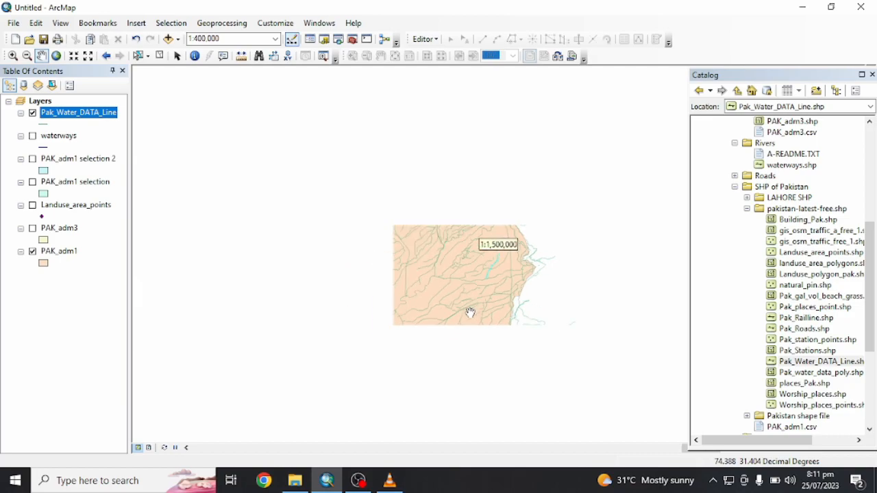
{"action": "scroll", "coordinate": [348, 300], "scroll_direction": "up", "scroll_amount": 4}
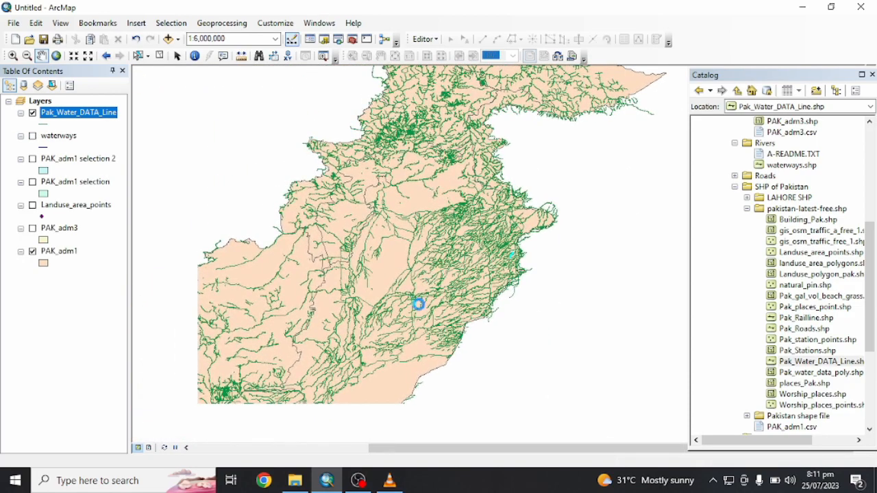
{"action": "scroll", "coordinate": [378, 291], "scroll_direction": "up", "scroll_amount": 2}
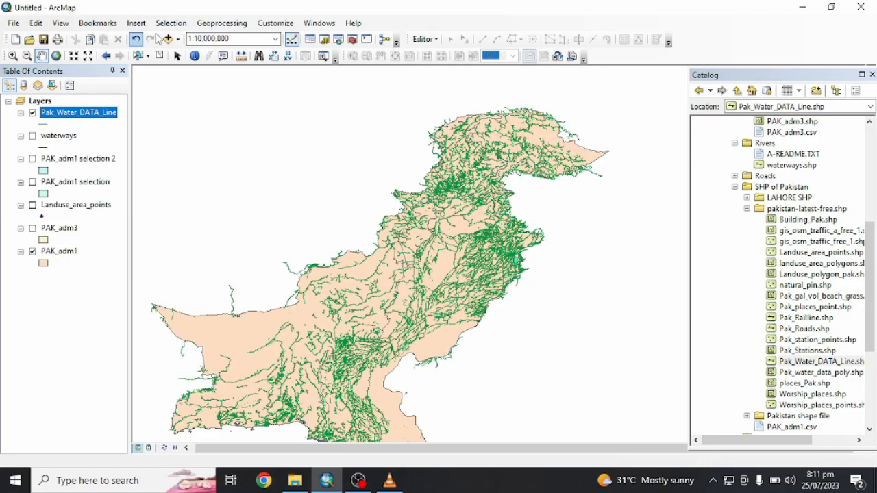
Step: Show the PAK_adm1 selection layer beneath Pak_Water_DATA_Line and hide the PAK_adm1 layer
{"action": "left_click", "coordinate": [32, 159]}
{"action": "left_click", "coordinate": [32, 182]}
{"action": "left_click", "coordinate": [32, 159]}
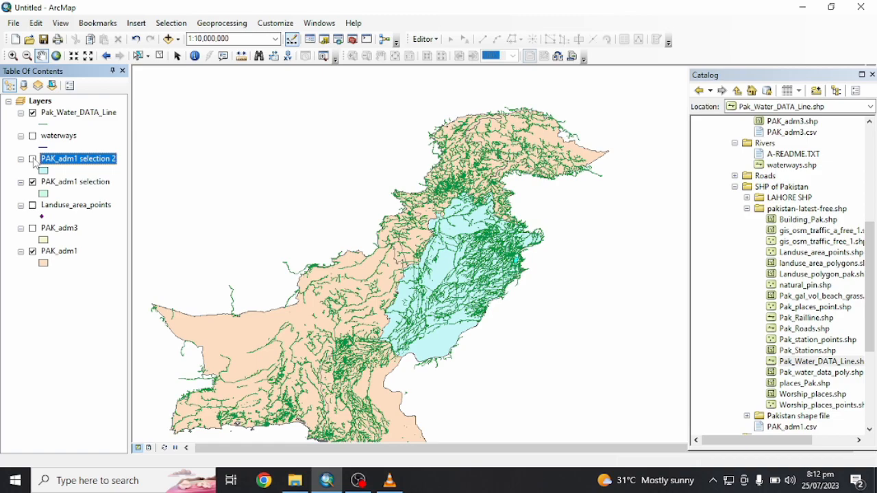
{"action": "left_click", "coordinate": [32, 254]}
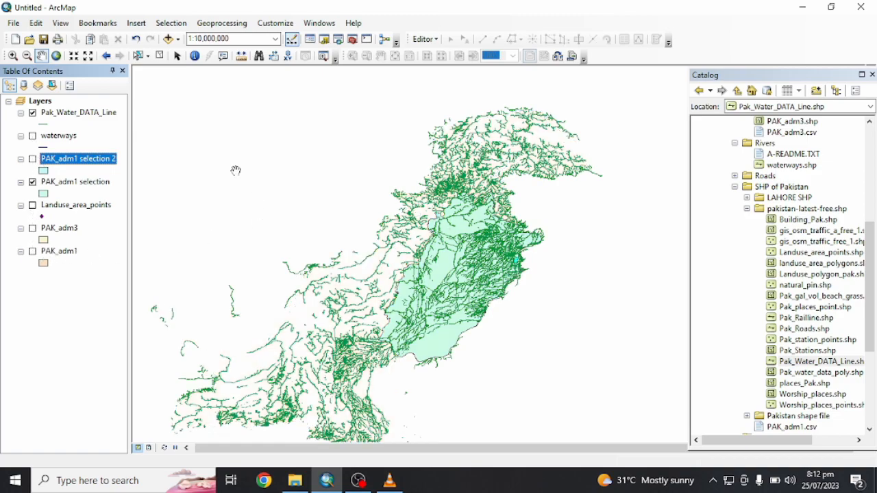
{"action": "left_click", "coordinate": [32, 113]}
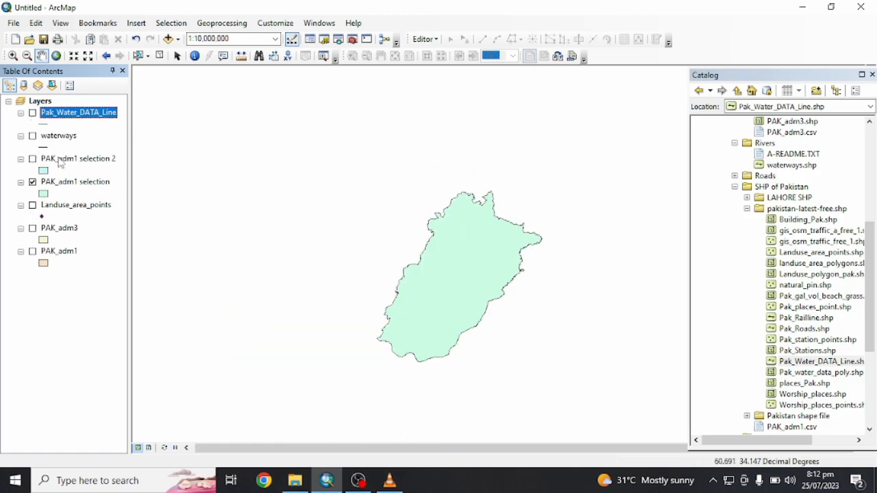
{"action": "left_click", "coordinate": [32, 113]}
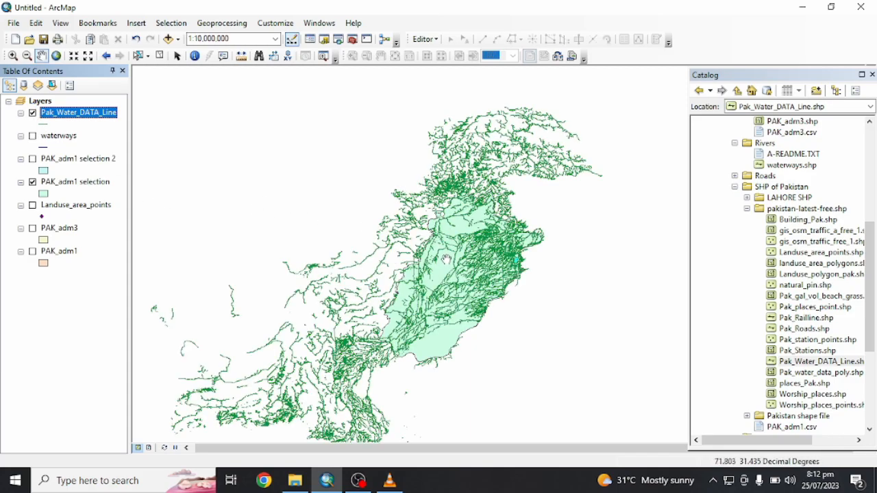
Step: Set up a location query with Pak_Water_DATA_Line as the only target layer and PAK_adm1 selection as the source layer
{"action": "scroll", "coordinate": [455, 262], "scroll_direction": "up", "scroll_amount": 2}
{"action": "left_click", "coordinate": [170, 23]}
{"action": "left_click", "coordinate": [213, 50]}
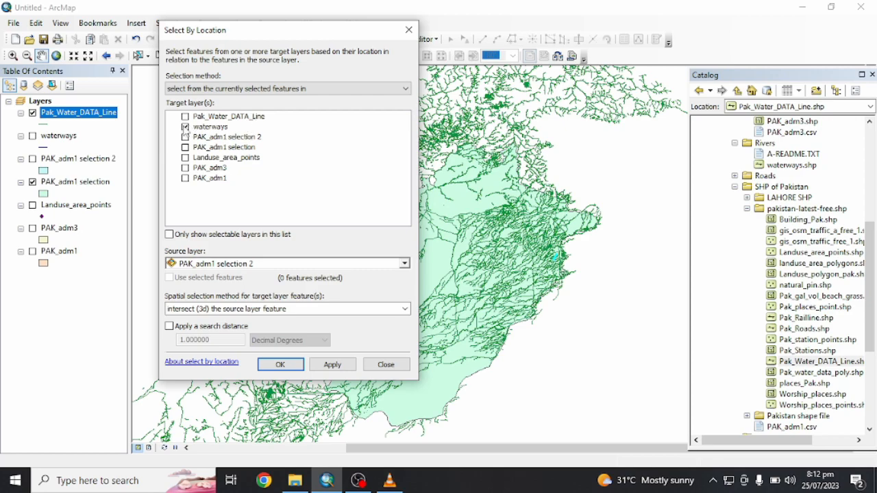
{"action": "left_click", "coordinate": [185, 117]}
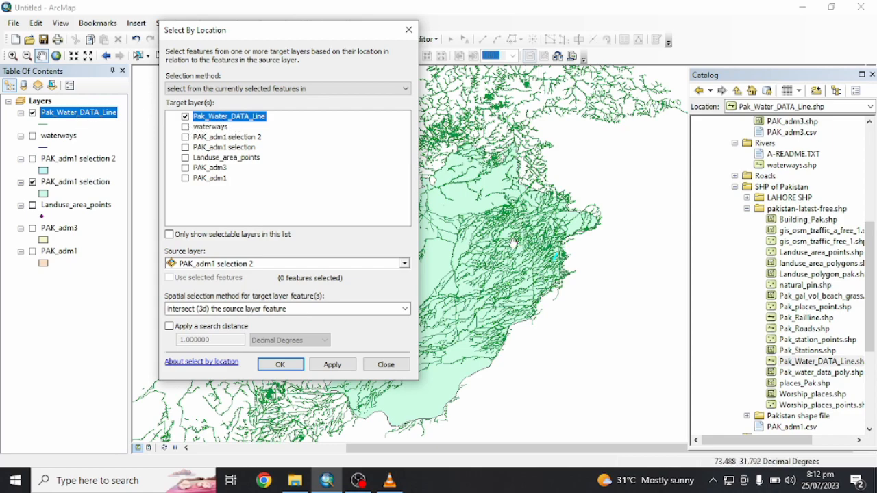
{"action": "left_click", "coordinate": [218, 266]}
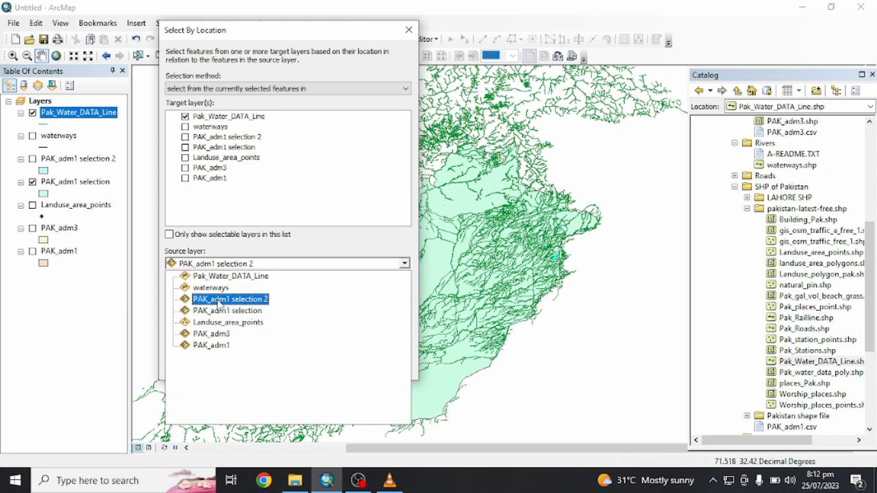
{"action": "double_click", "coordinate": [228, 312]}
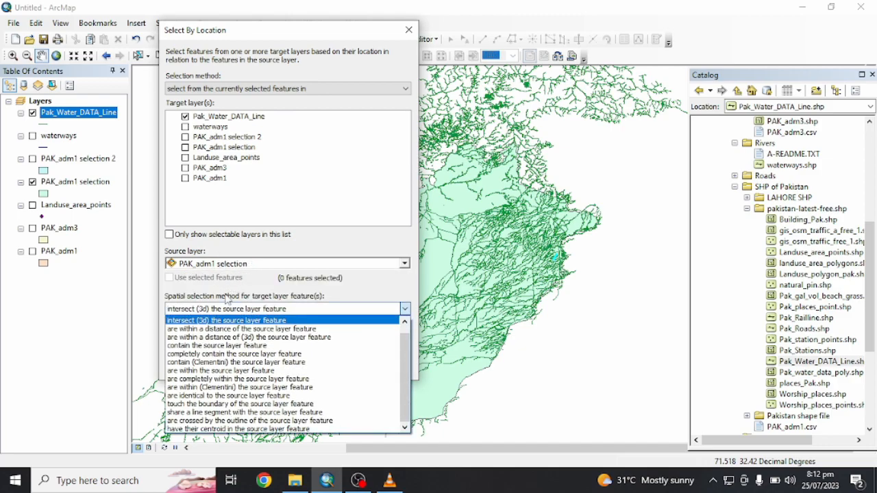
Step: Run the location query on the currently selected features with the intersect (3d) the source layer feature method
{"action": "left_click", "coordinate": [237, 312]}
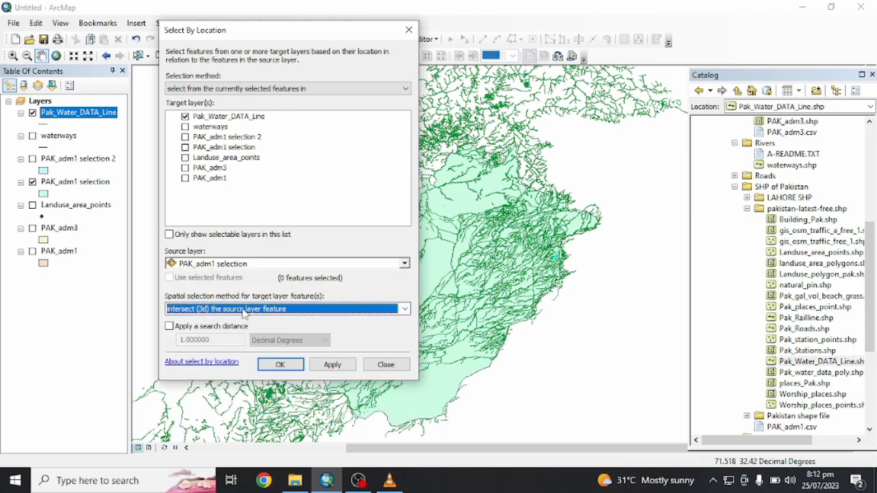
{"action": "left_click", "coordinate": [227, 312]}
{"action": "left_click", "coordinate": [228, 312]}
{"action": "left_click", "coordinate": [227, 312]}
{"action": "left_click", "coordinate": [228, 312]}
{"action": "left_click", "coordinate": [278, 366]}
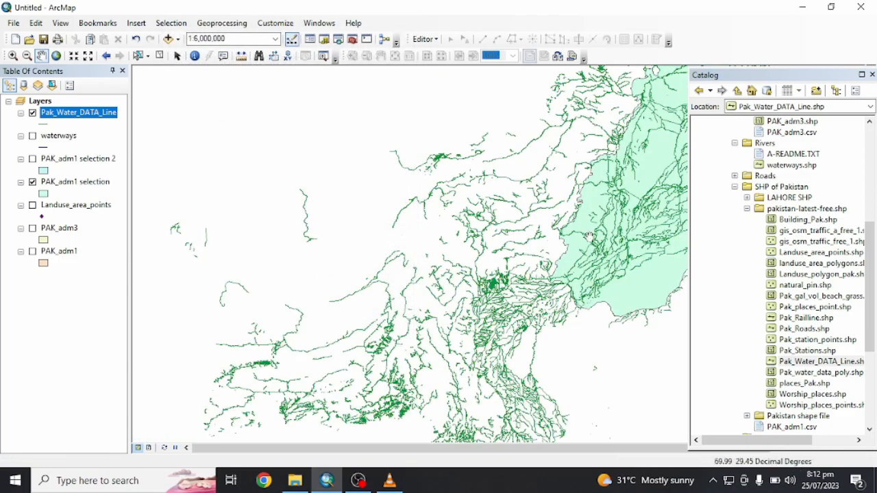
Step: Clear the selected features and rerun the location query on Pak_Water_DATA_Line against PAK_adm1 selection
{"action": "scroll", "coordinate": [514, 254], "scroll_direction": "up", "scroll_amount": 3}
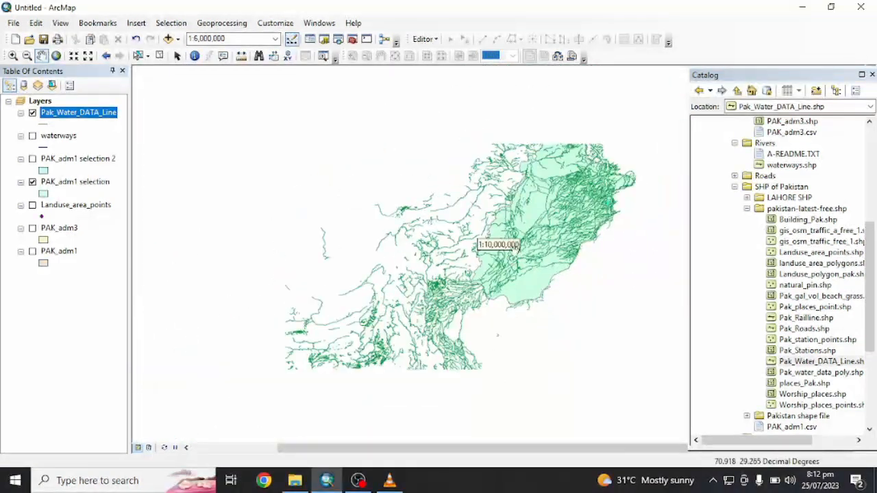
{"action": "left_click", "coordinate": [160, 57]}
{"action": "left_click_drag", "start_coordinate": [511, 181], "coordinate": [498, 254]}
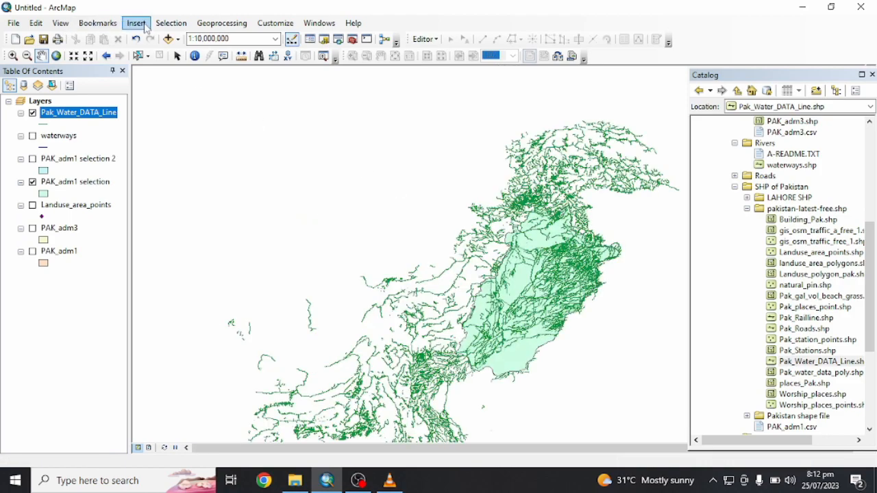
{"action": "left_click", "coordinate": [170, 23]}
{"action": "left_click", "coordinate": [180, 51]}
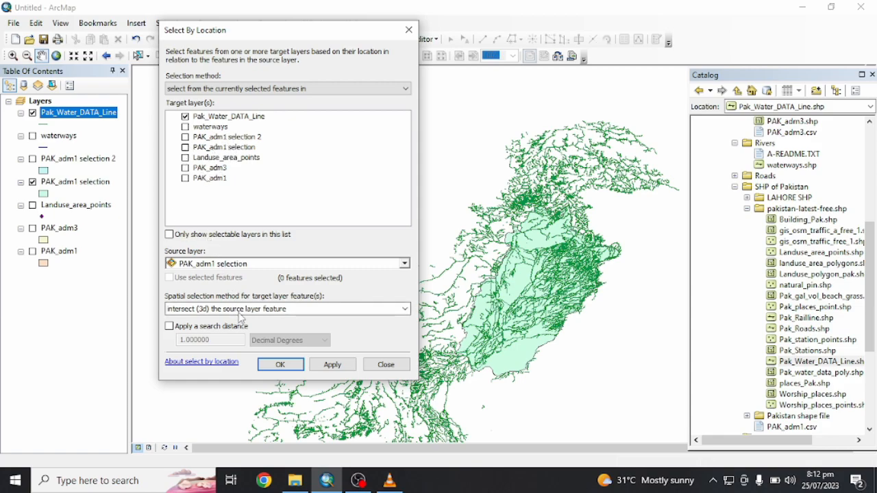
{"action": "left_click", "coordinate": [314, 365]}
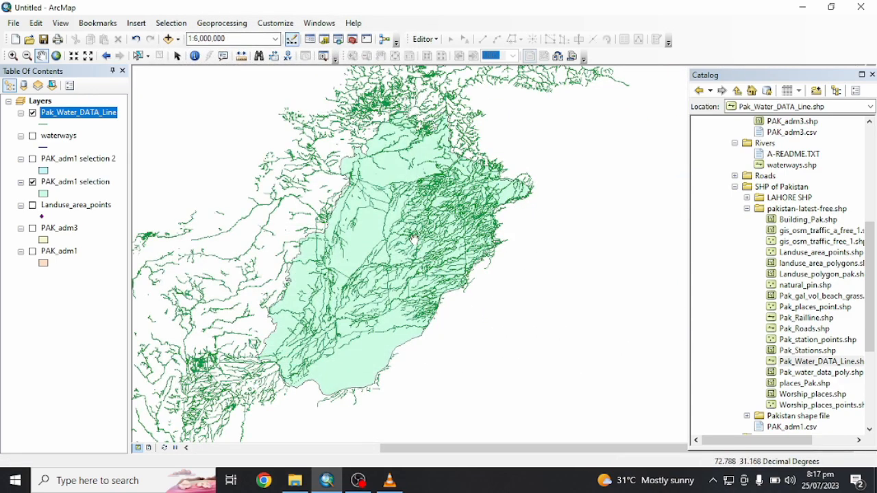
{"action": "left_click_drag", "start_coordinate": [407, 250], "coordinate": [432, 247]}
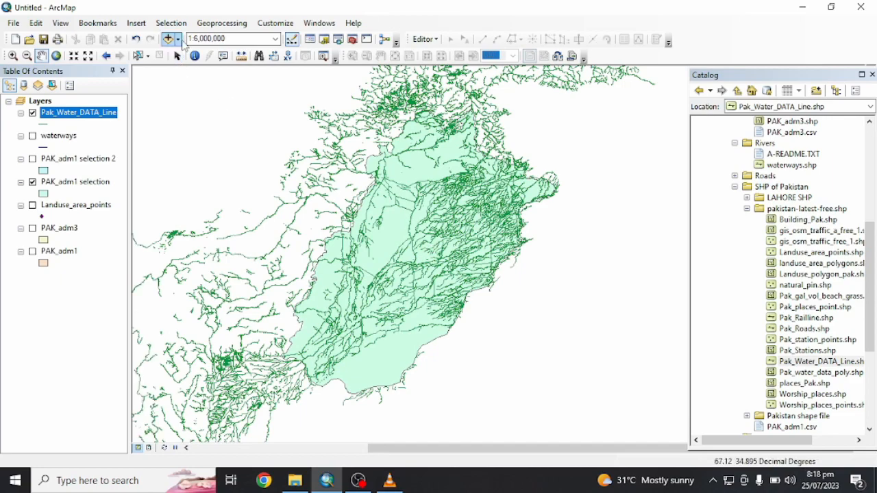
{"action": "left_click", "coordinate": [171, 24]}
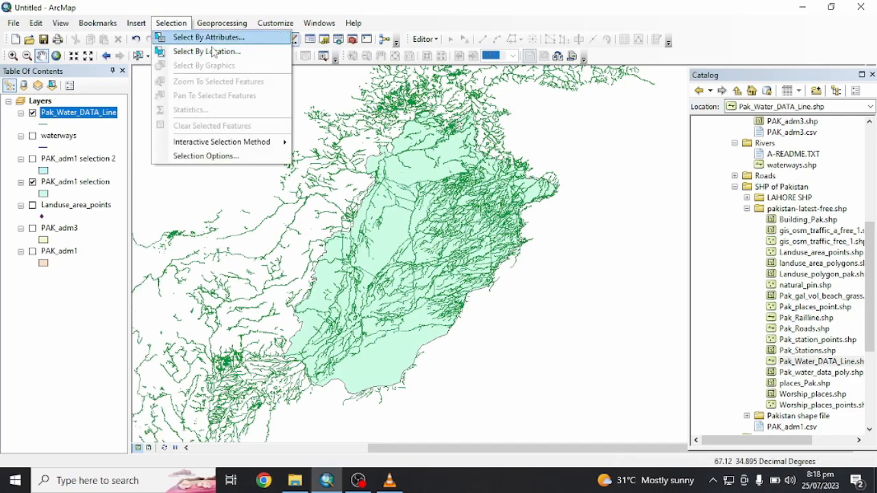
{"action": "left_click", "coordinate": [313, 206]}
{"action": "scroll", "coordinate": [329, 200], "scroll_direction": "down", "scroll_amount": 1}
{"action": "left_click_drag", "start_coordinate": [561, 269], "coordinate": [180, 181]}
{"action": "left_click_drag", "start_coordinate": [545, 264], "coordinate": [143, 150]}
Step: Select by location all Pak_Water_DATA_Line features that are within PAK_adm1 selection, using the select features from method
{"action": "left_click", "coordinate": [56, 56]}
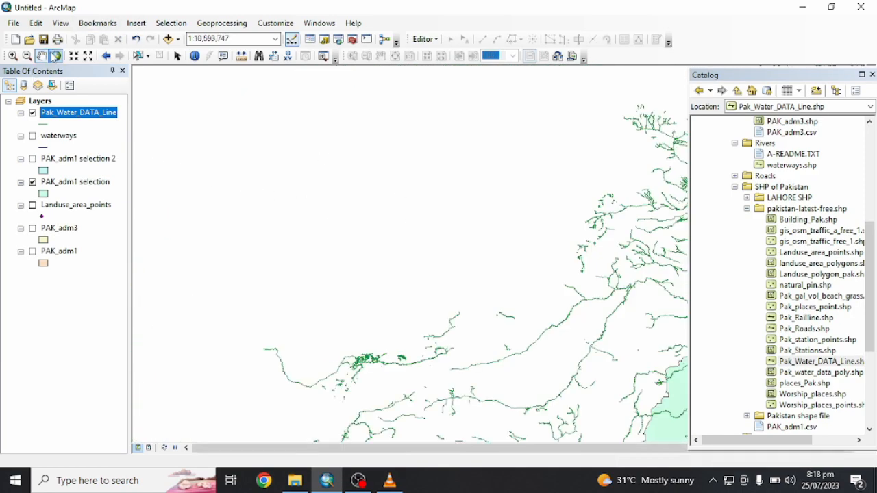
{"action": "left_click", "coordinate": [170, 23]}
{"action": "left_click", "coordinate": [195, 50]}
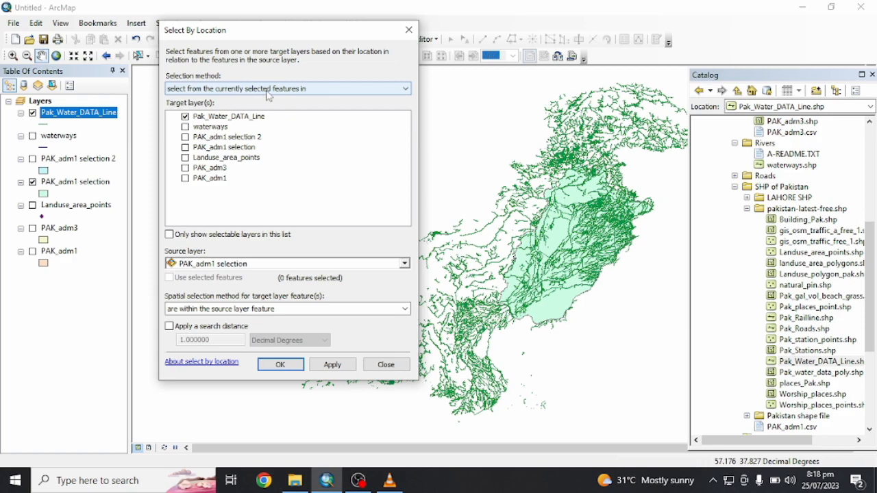
{"action": "left_click", "coordinate": [267, 89]}
{"action": "left_click", "coordinate": [205, 97]}
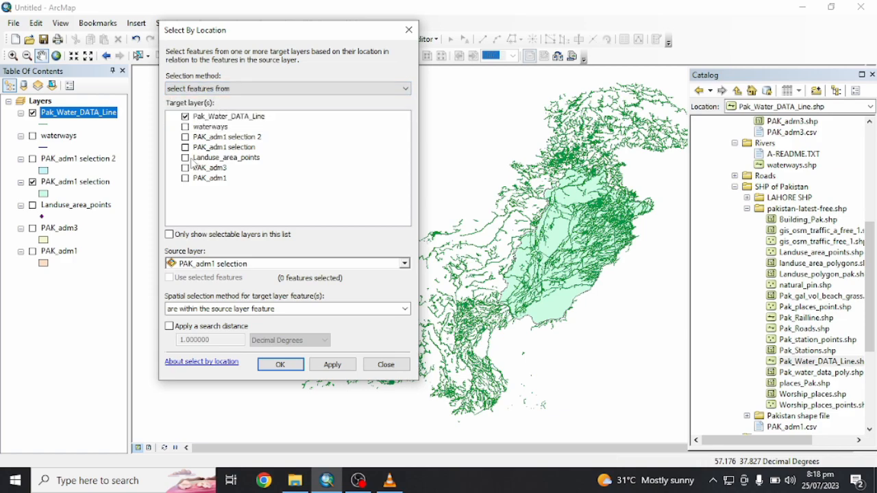
{"action": "left_click", "coordinate": [281, 364]}
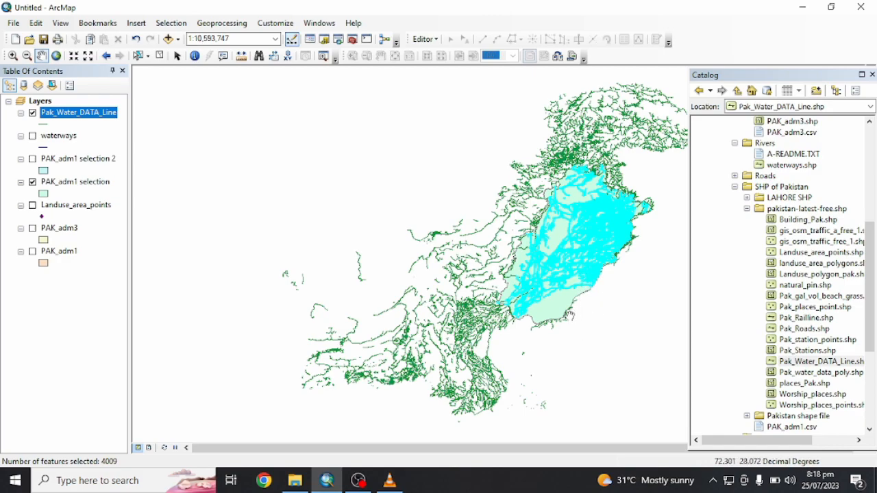
Step: Show the PAK_adm3 layer and hide the Pak_Water_DATA_Line and PAK_adm1 selection layers
{"action": "left_click_drag", "start_coordinate": [551, 339], "coordinate": [465, 261]}
{"action": "mouse_move", "coordinate": [461, 319]}
{"action": "left_mouse_down"}
{"action": "mouse_move", "coordinate": [466, 303]}
{"action": "mouse_move", "coordinate": [460, 318]}
{"action": "left_mouse_up"}
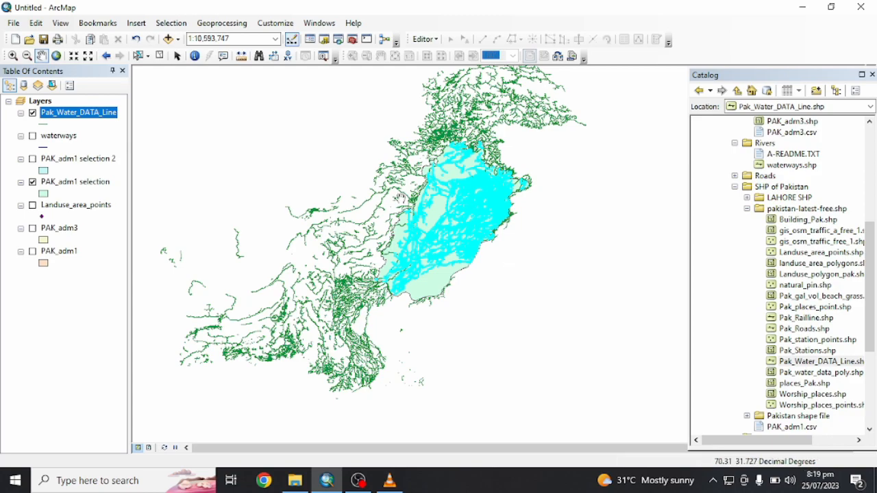
{"action": "left_click", "coordinate": [32, 228]}
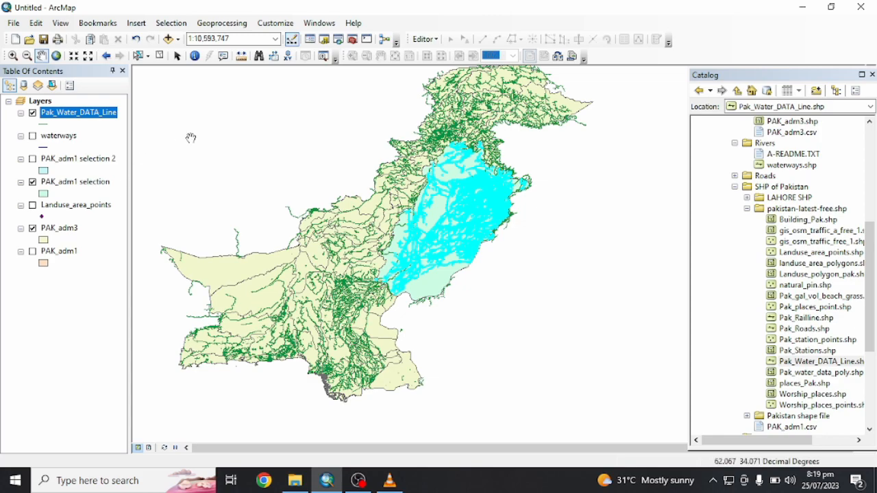
{"action": "left_click", "coordinate": [33, 113]}
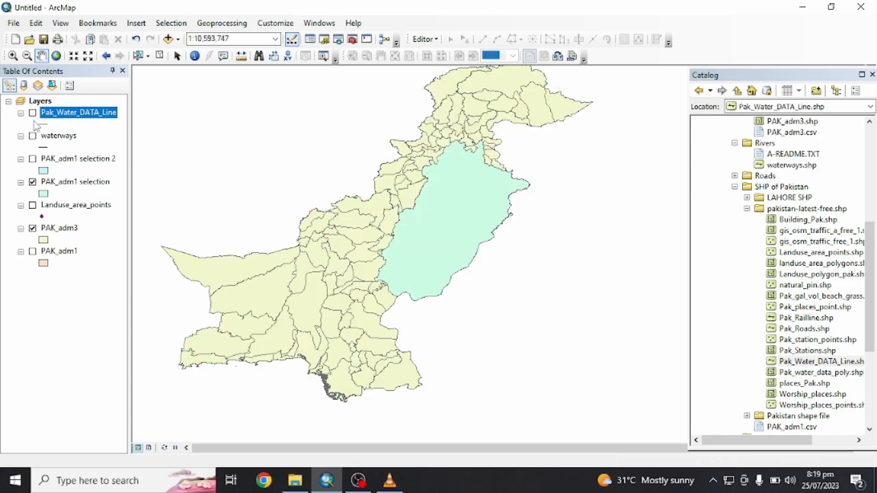
{"action": "left_click", "coordinate": [32, 182]}
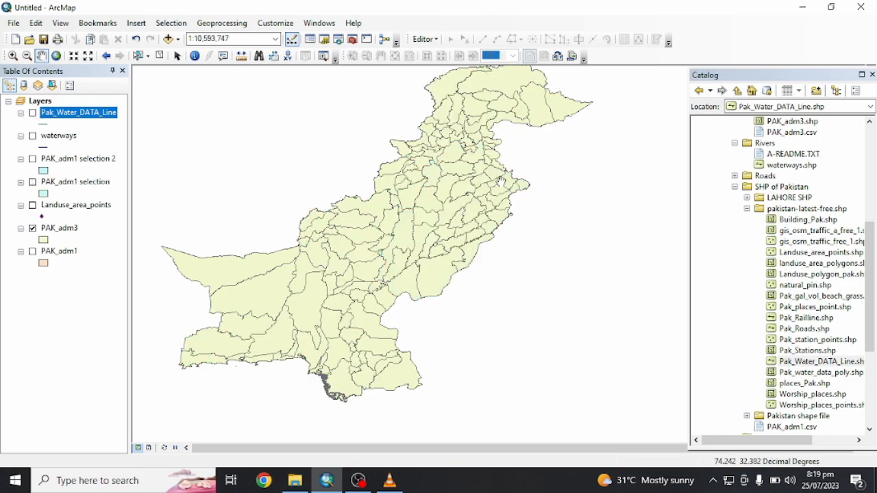
{"action": "scroll", "coordinate": [486, 182], "scroll_direction": "up", "scroll_amount": 1}
{"action": "scroll", "coordinate": [483, 184], "scroll_direction": "up", "scroll_amount": 3}
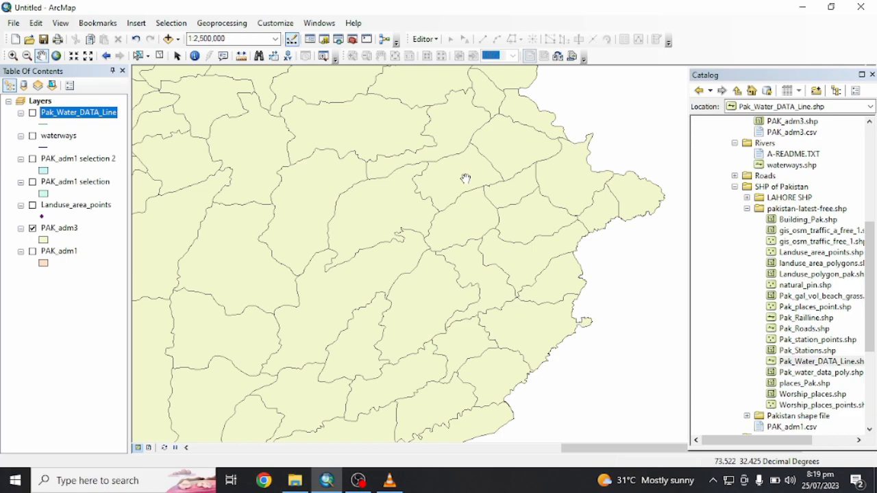
{"action": "scroll", "coordinate": [466, 289], "scroll_direction": "down", "scroll_amount": 2}
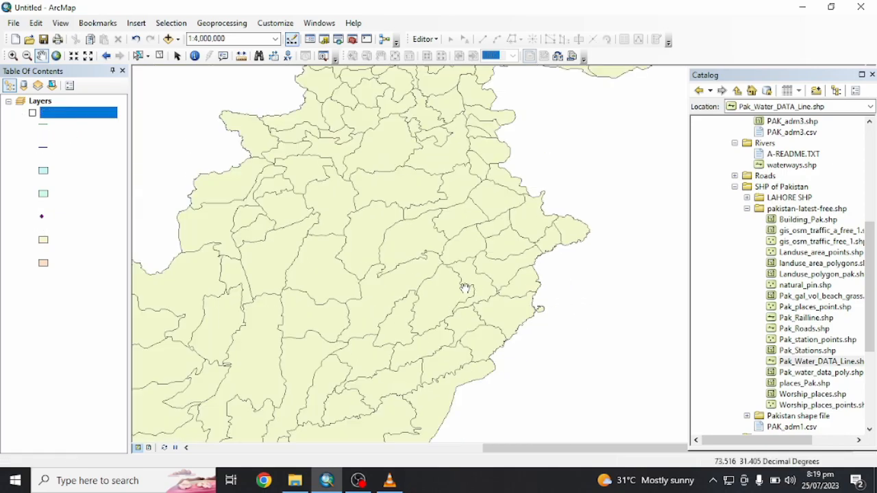
{"action": "scroll", "coordinate": [466, 289], "scroll_direction": "down", "scroll_amount": 3}
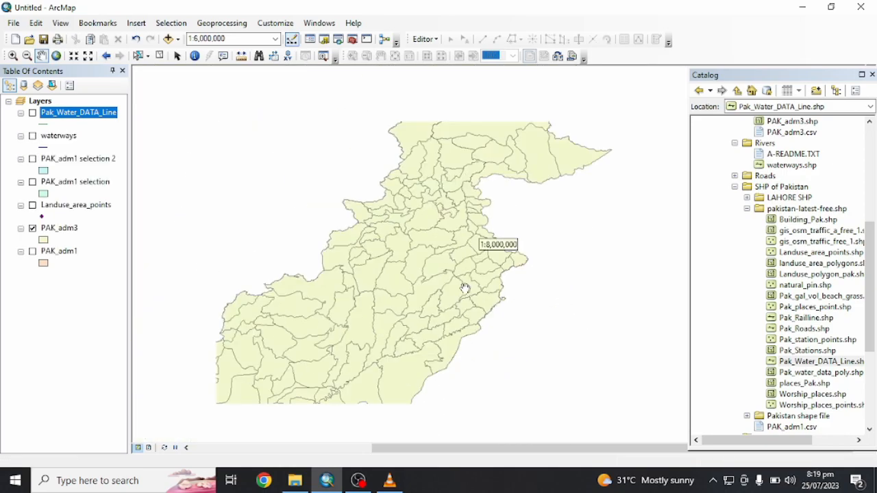
{"action": "scroll", "coordinate": [438, 322], "scroll_direction": "down", "scroll_amount": 2}
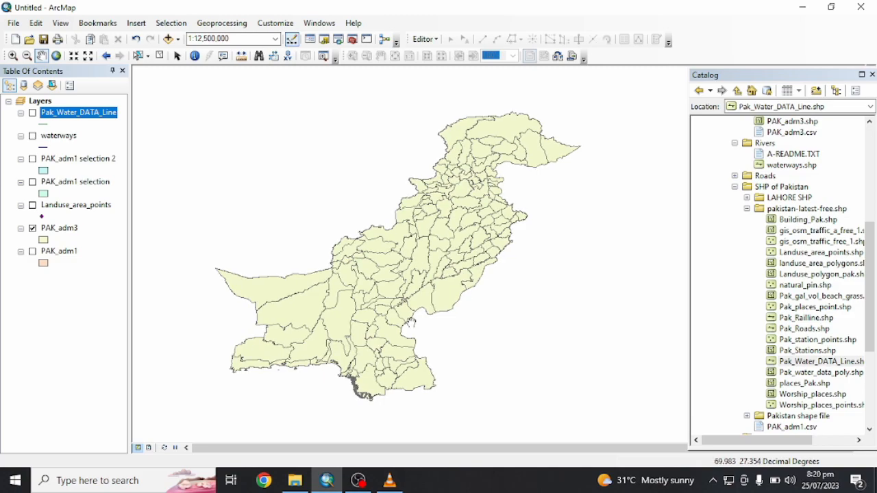
{"action": "left_click", "coordinate": [171, 22]}
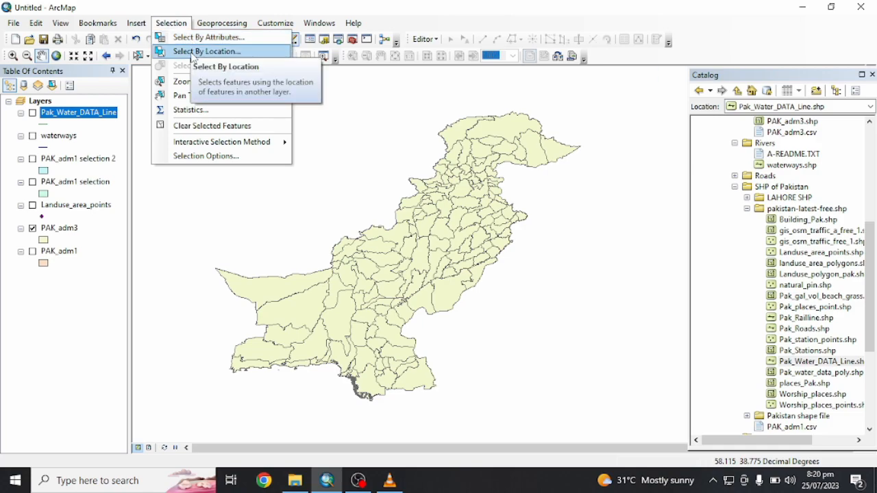
{"action": "left_click", "coordinate": [200, 37]}
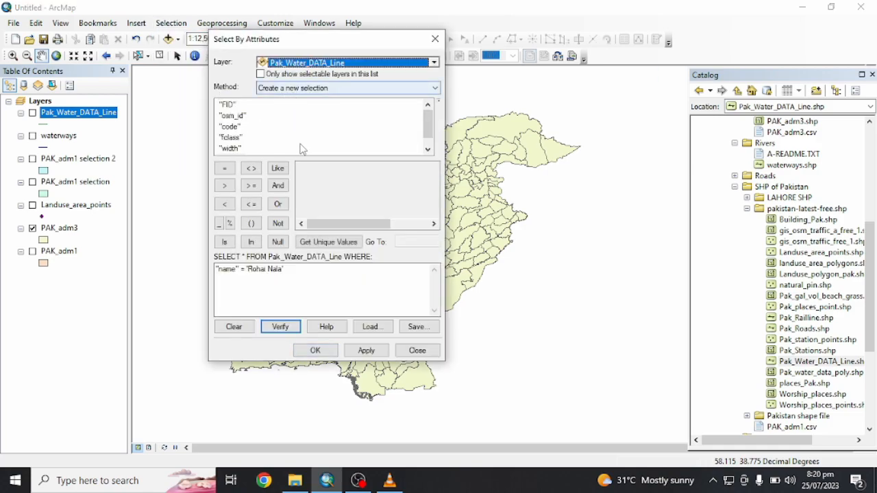
{"action": "left_click", "coordinate": [435, 39]}
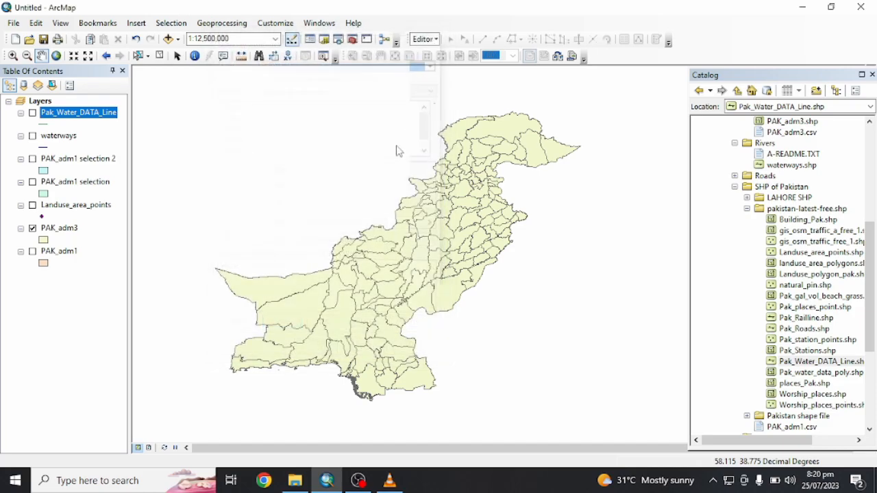
{"action": "left_click", "coordinate": [397, 235]}
{"action": "scroll", "coordinate": [304, 254], "scroll_direction": "up", "scroll_amount": 2}
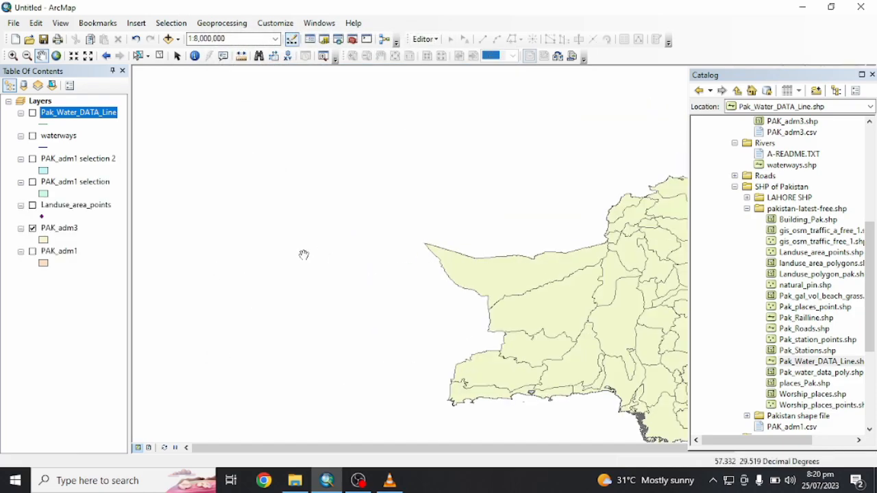
{"action": "scroll", "coordinate": [492, 271], "scroll_direction": "down", "scroll_amount": 2}
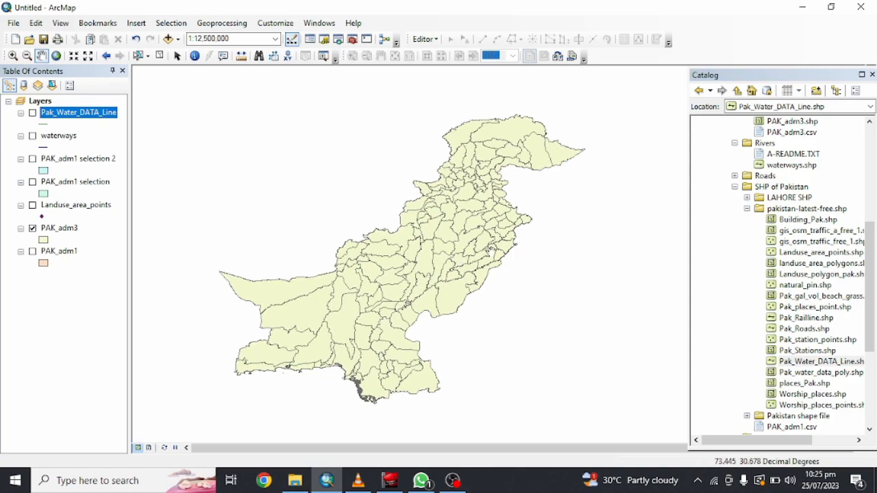
{"action": "scroll", "coordinate": [470, 255], "scroll_direction": "up", "scroll_amount": 1}
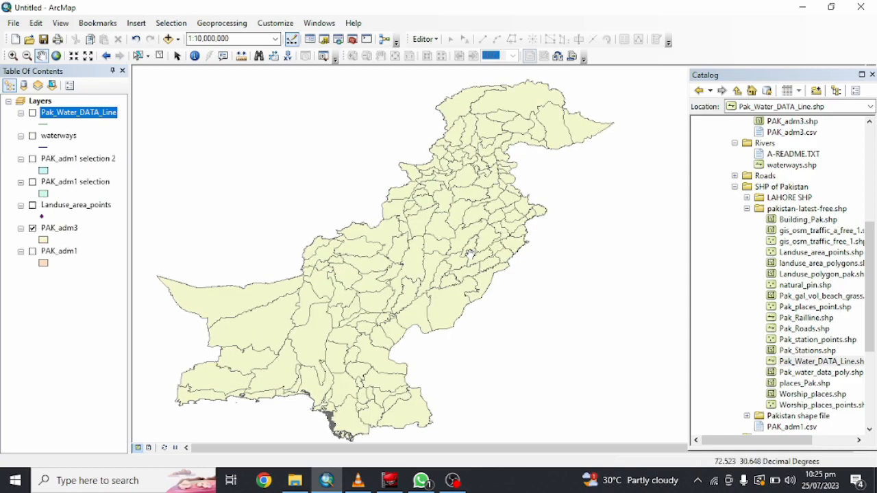
{"action": "scroll", "coordinate": [471, 254], "scroll_direction": "down", "scroll_amount": 1}
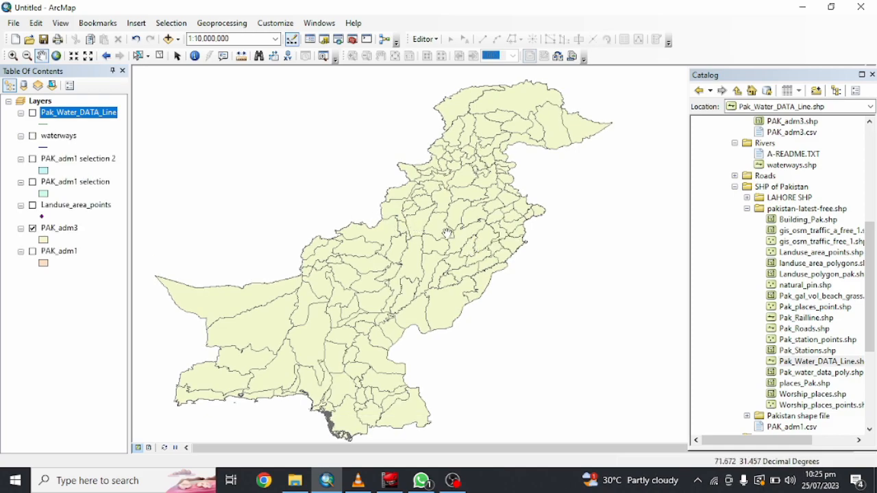
{"action": "scroll", "coordinate": [450, 234], "scroll_direction": "down", "scroll_amount": 1}
{"action": "scroll", "coordinate": [449, 233], "scroll_direction": "up", "scroll_amount": 1}
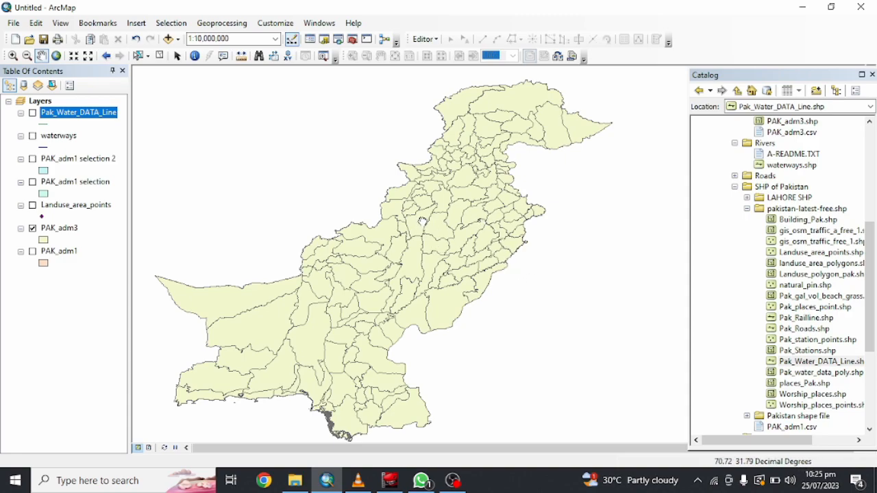
{"action": "left_click_drag", "start_coordinate": [425, 247], "coordinate": [435, 240]}
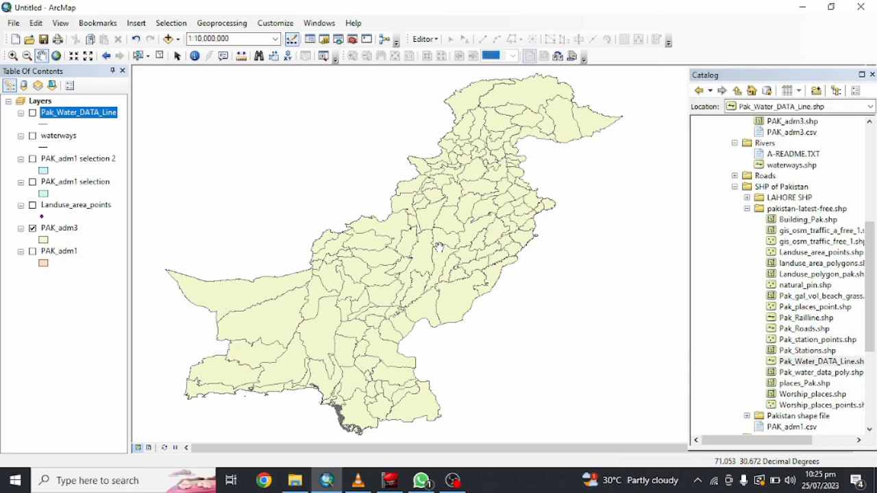
{"action": "left_click_drag", "start_coordinate": [423, 238], "coordinate": [435, 273]}
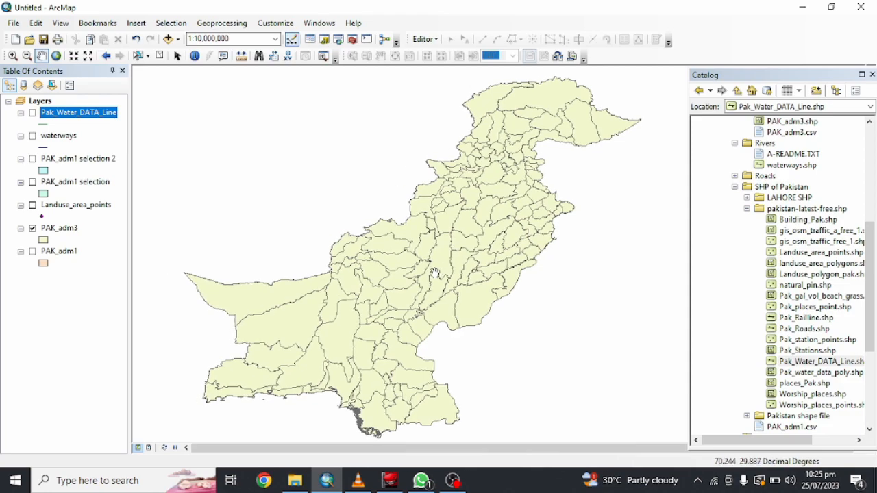